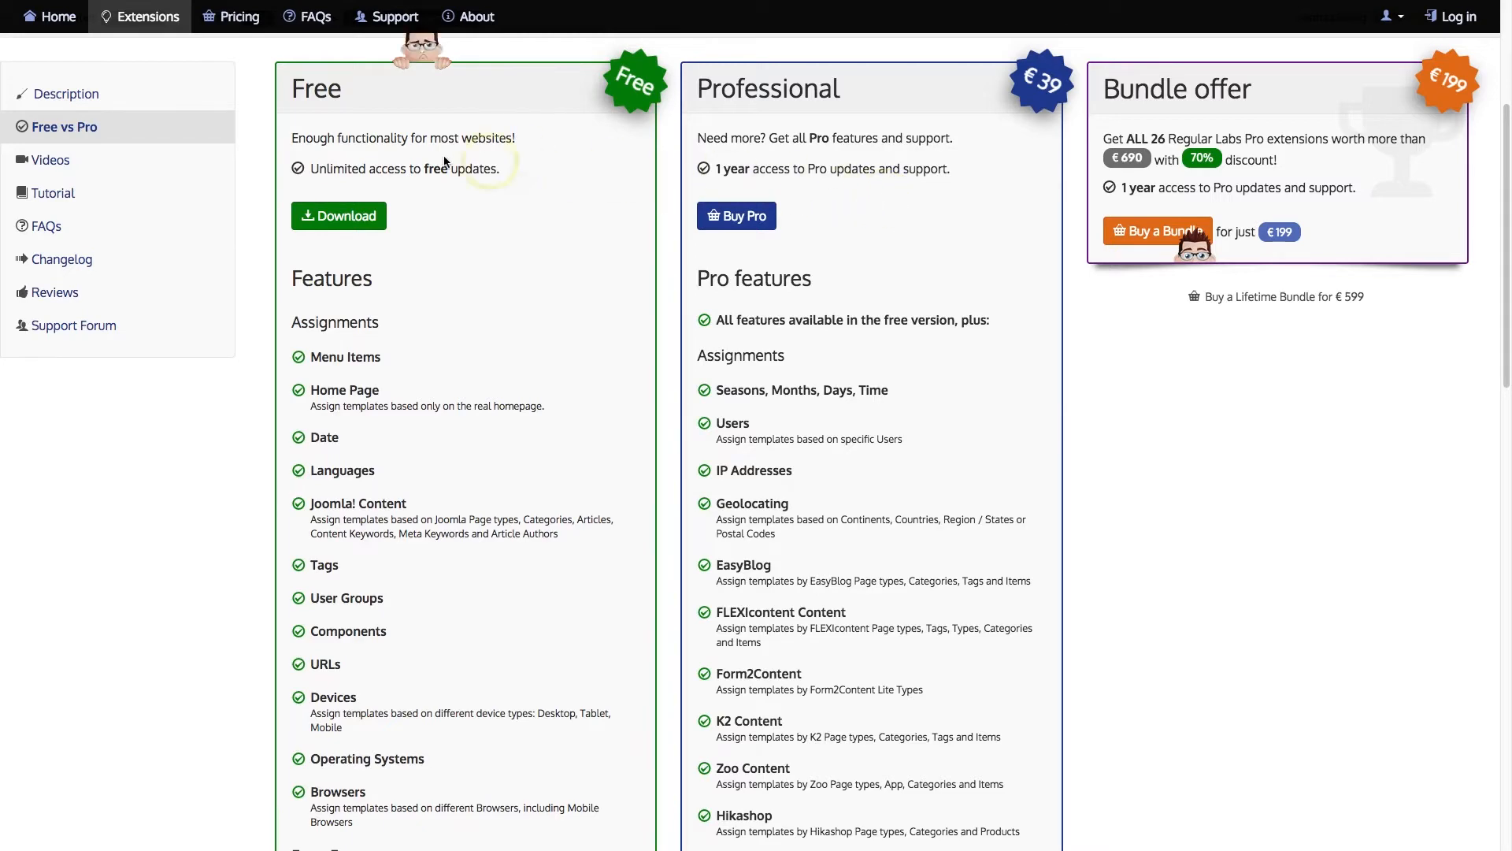
# Open the Videos page for Advanced Template Manager and view the Installing & Updating video entry.
pyautogui.click(65, 165)
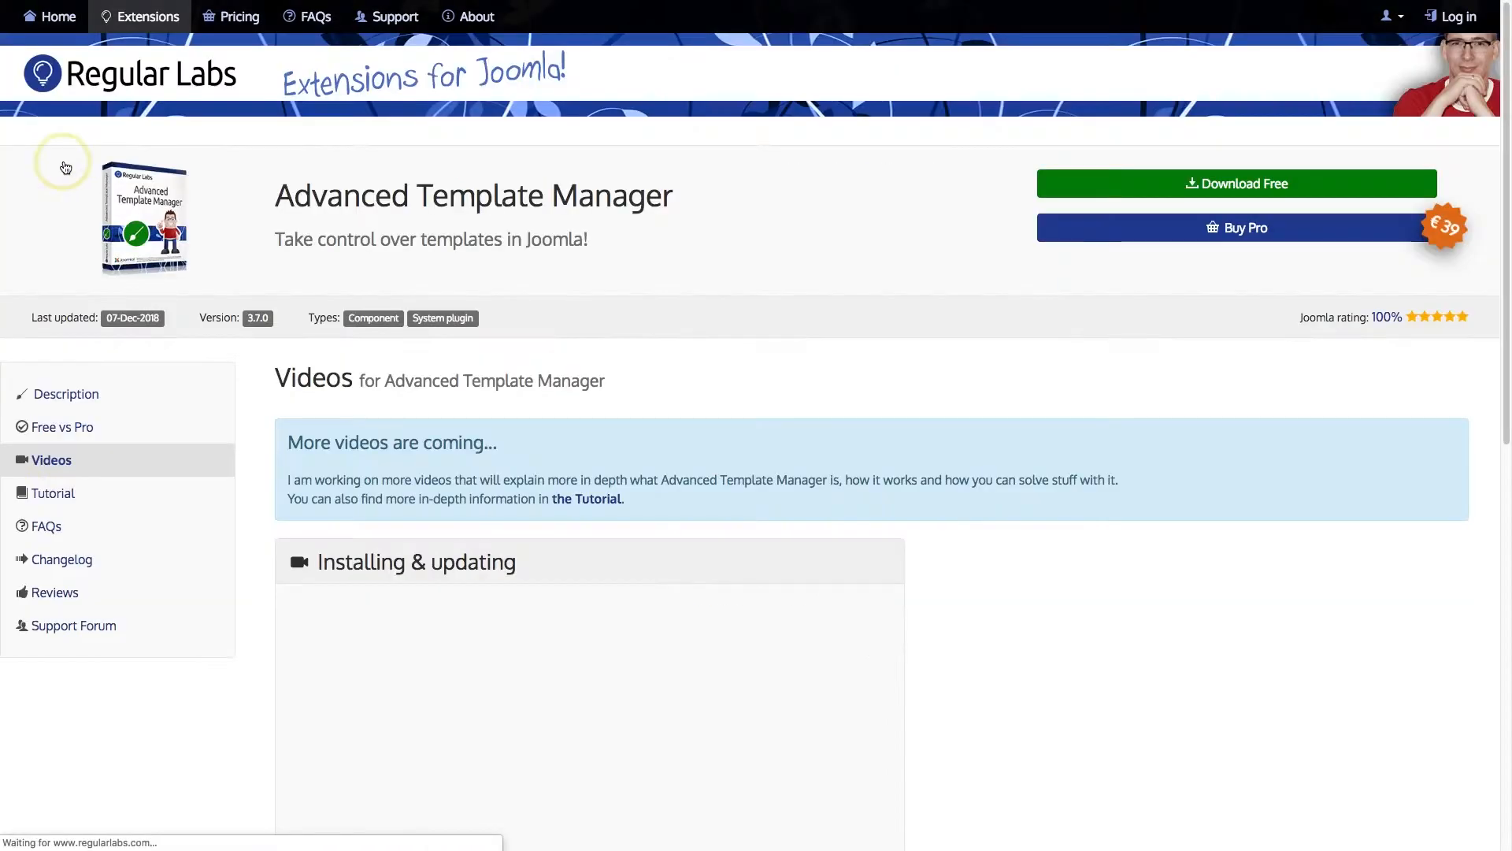
pyautogui.scroll(-4, 425, 394)
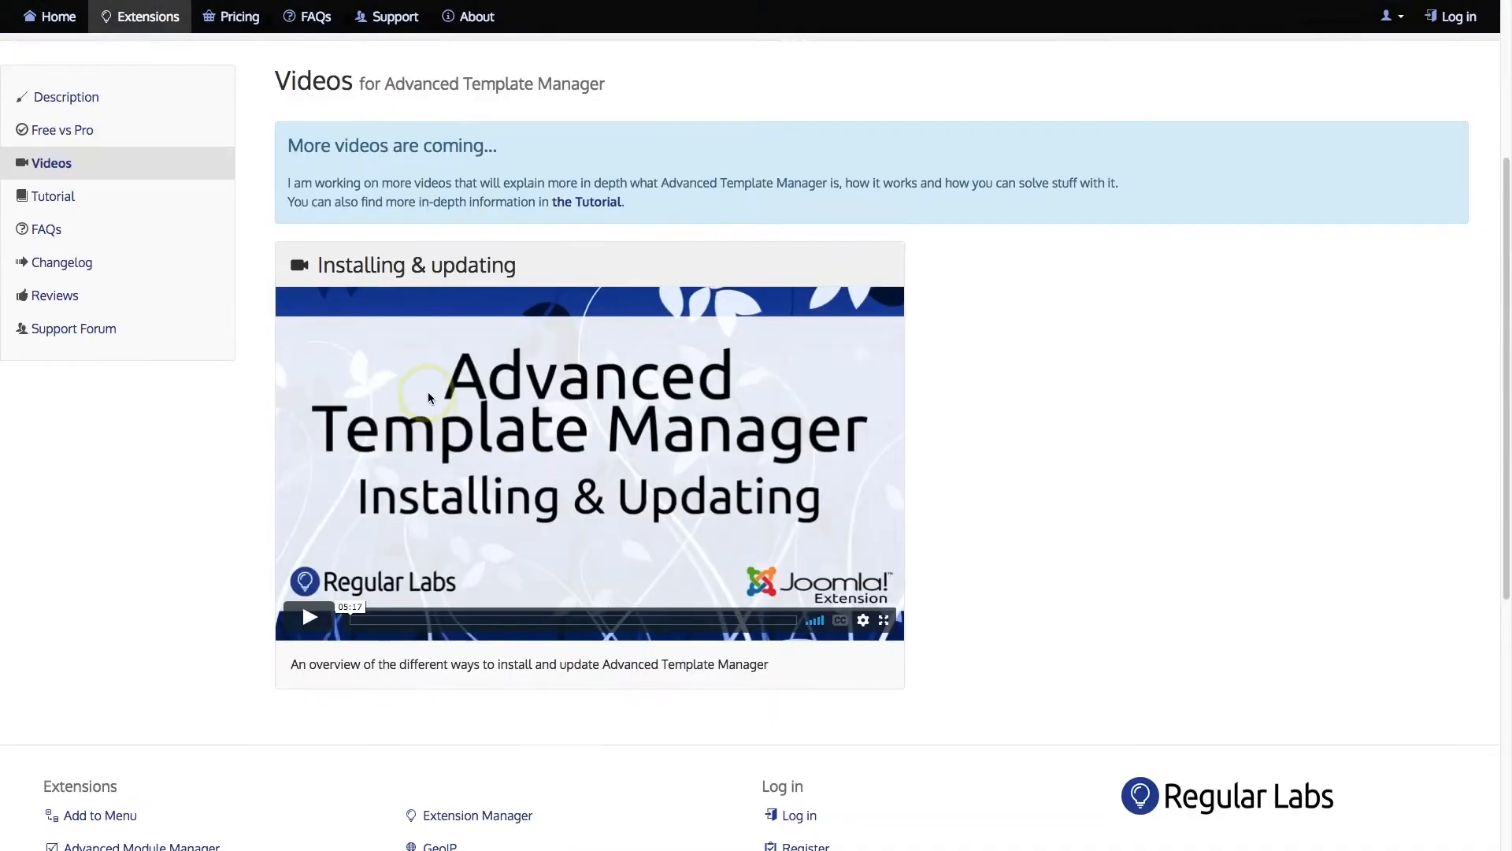
pyautogui.click(520, 449)
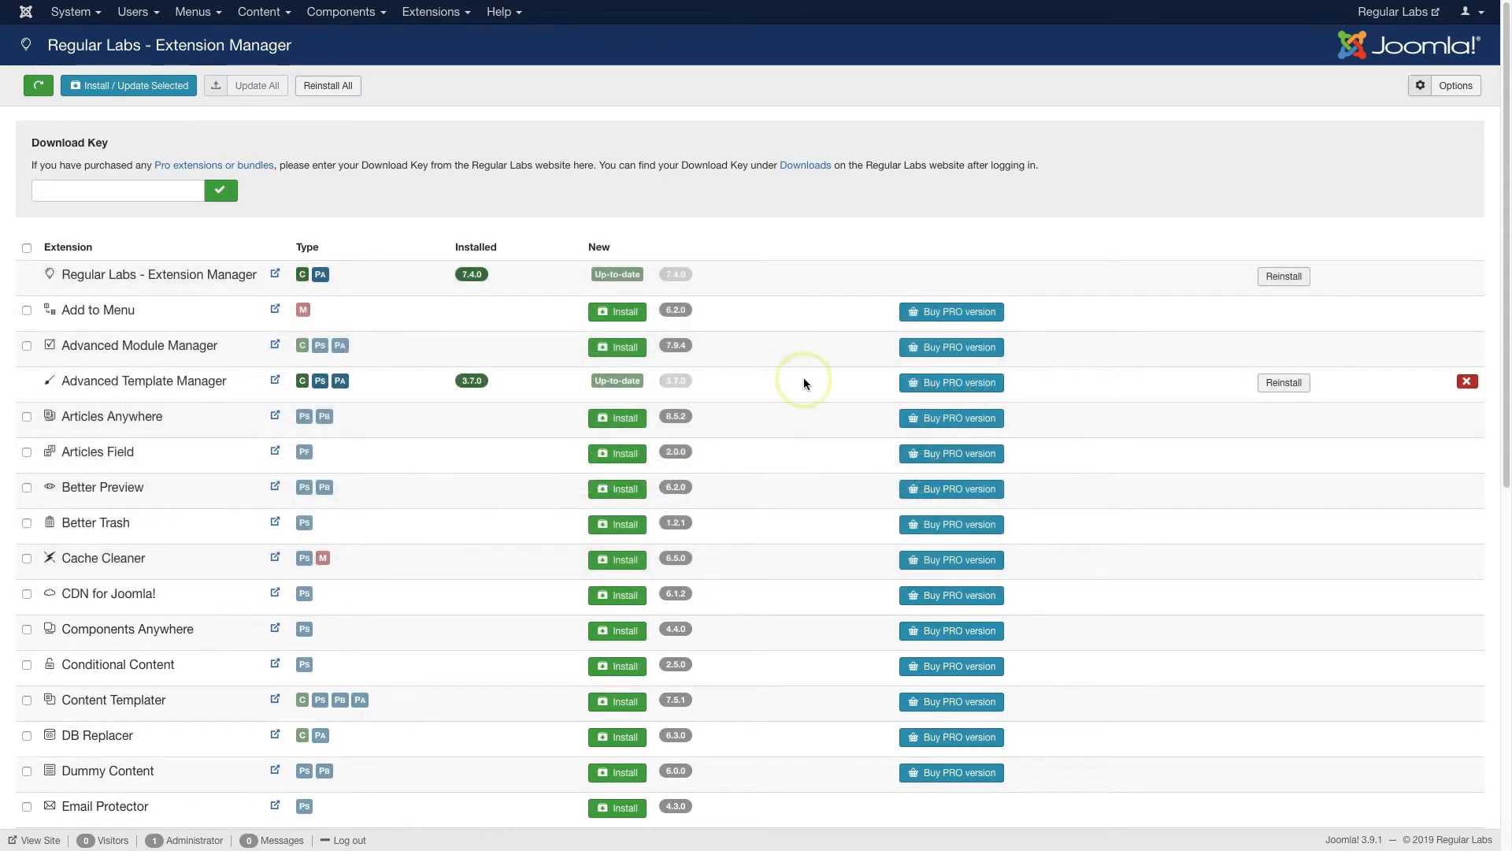
# In the Joomla administrator, open the template styles list and duplicate the protostar Default style.
pyautogui.click(450, 20)
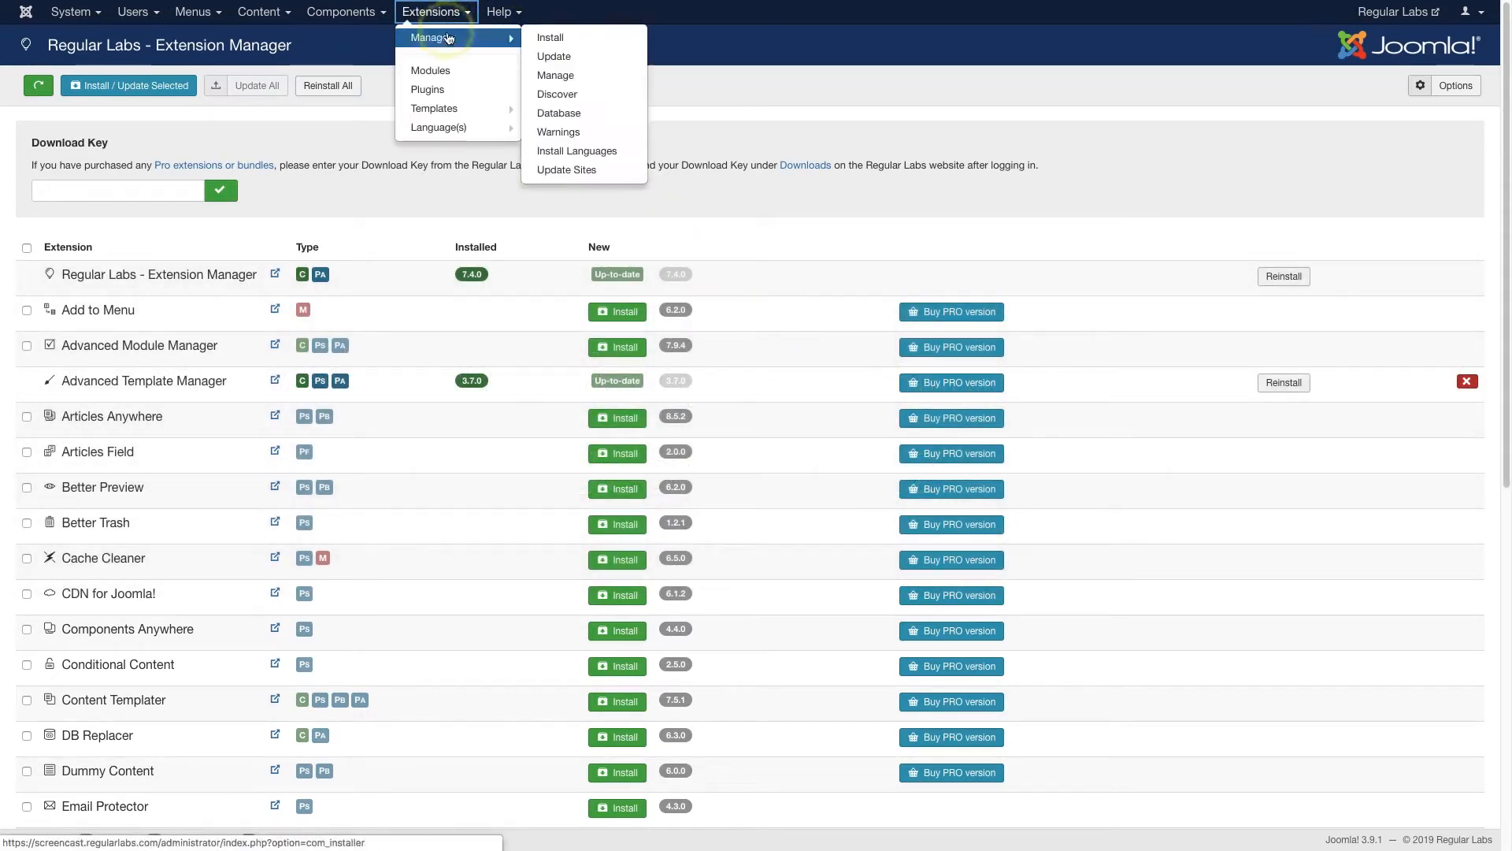
pyautogui.moveTo(451, 111)
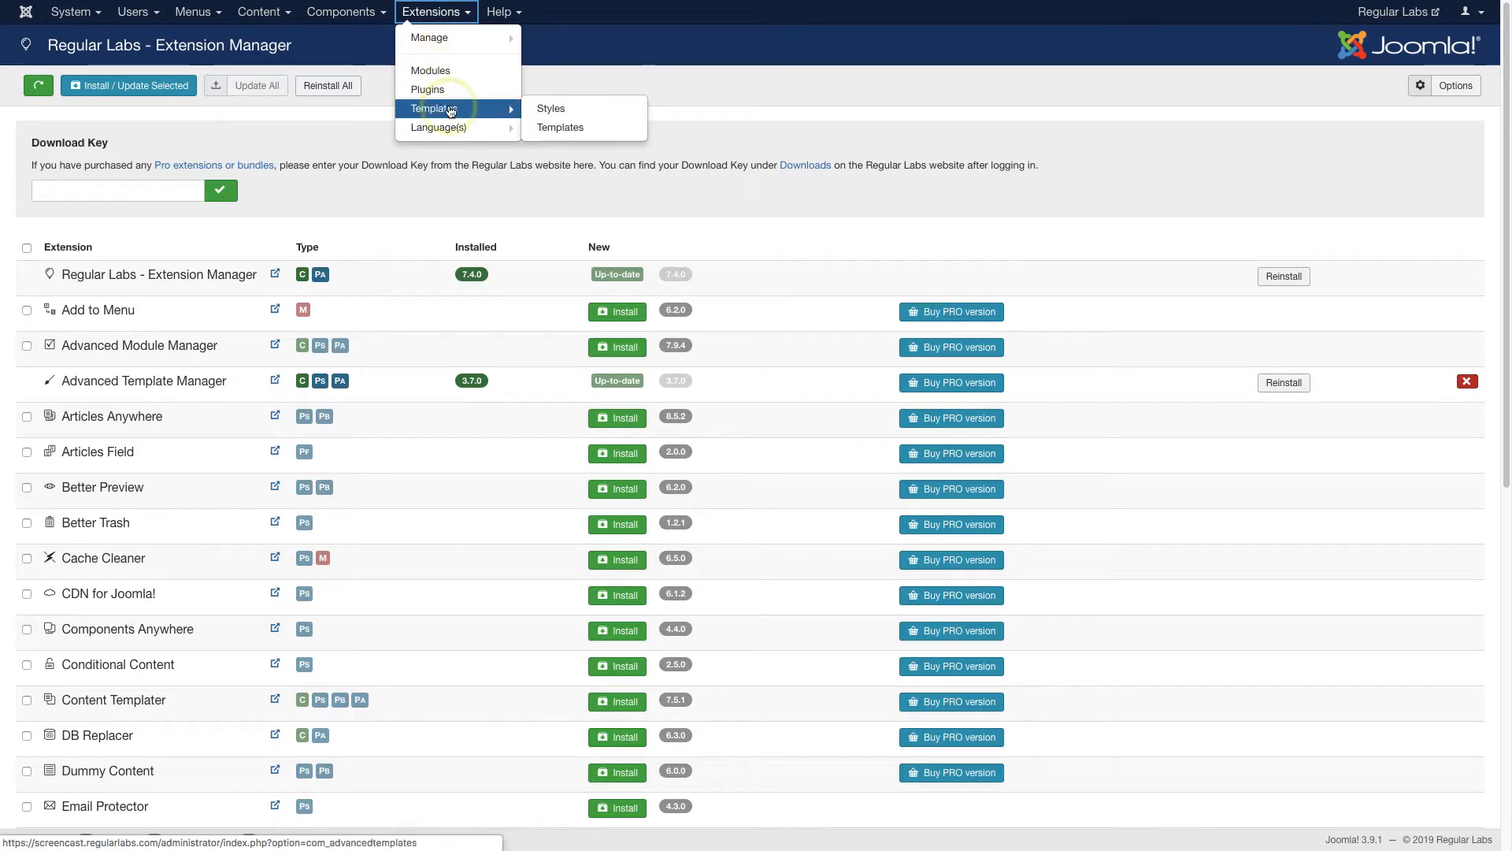
pyautogui.click(450, 110)
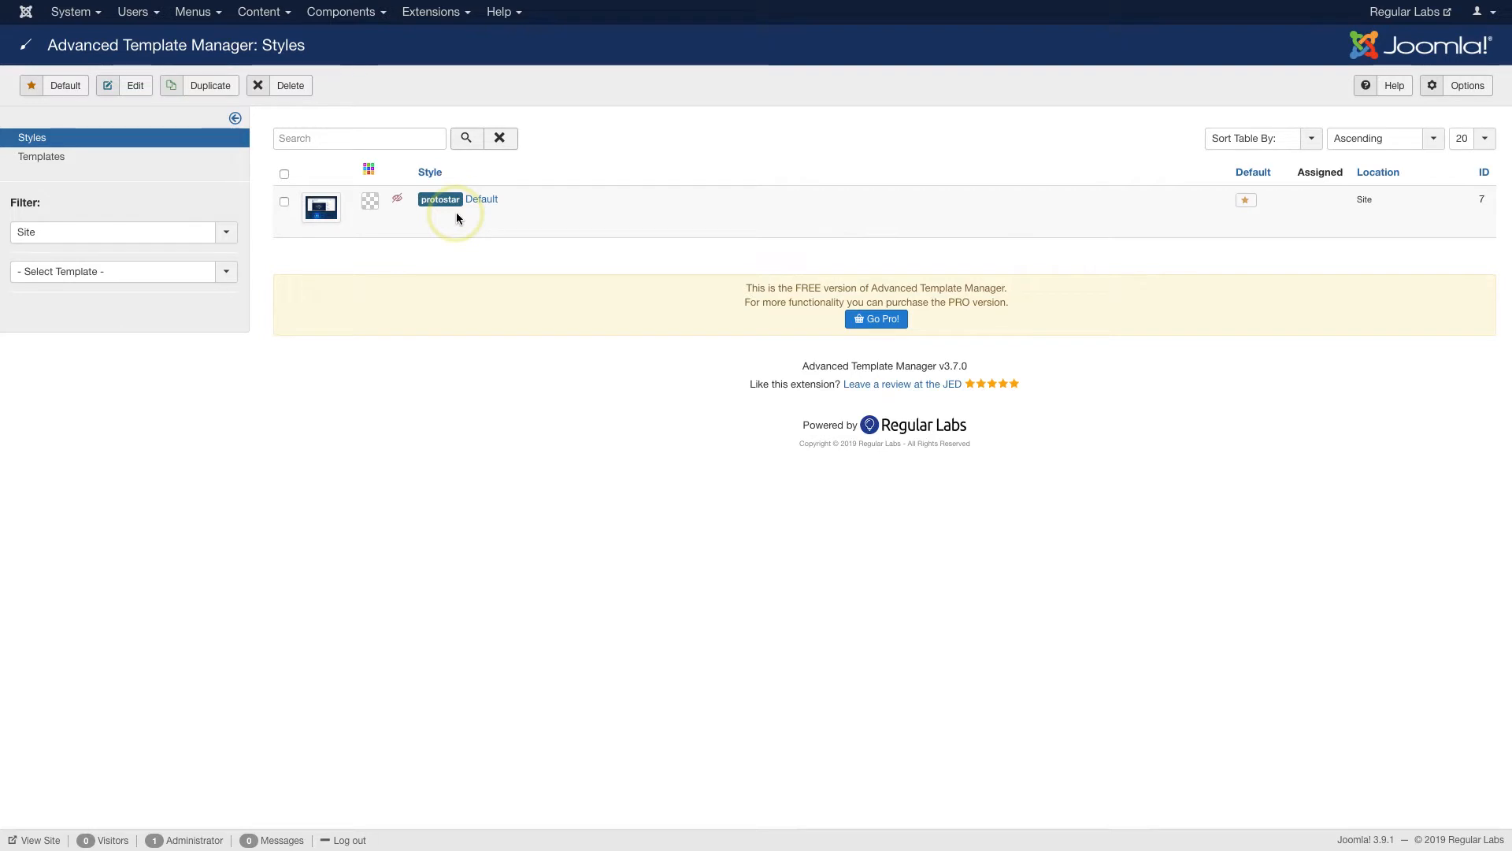
pyautogui.click(285, 203)
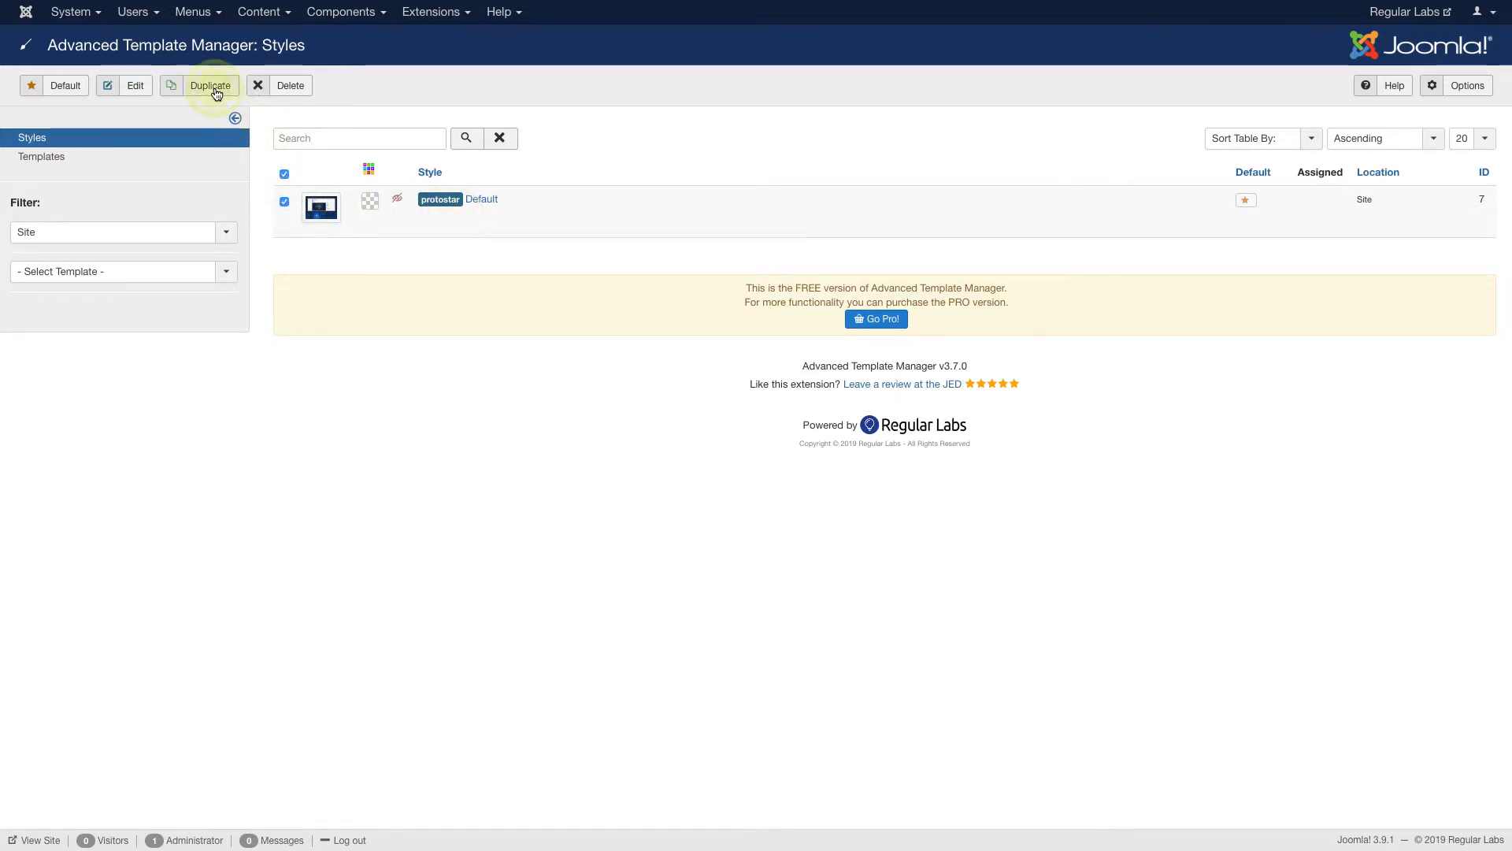
pyautogui.click(216, 92)
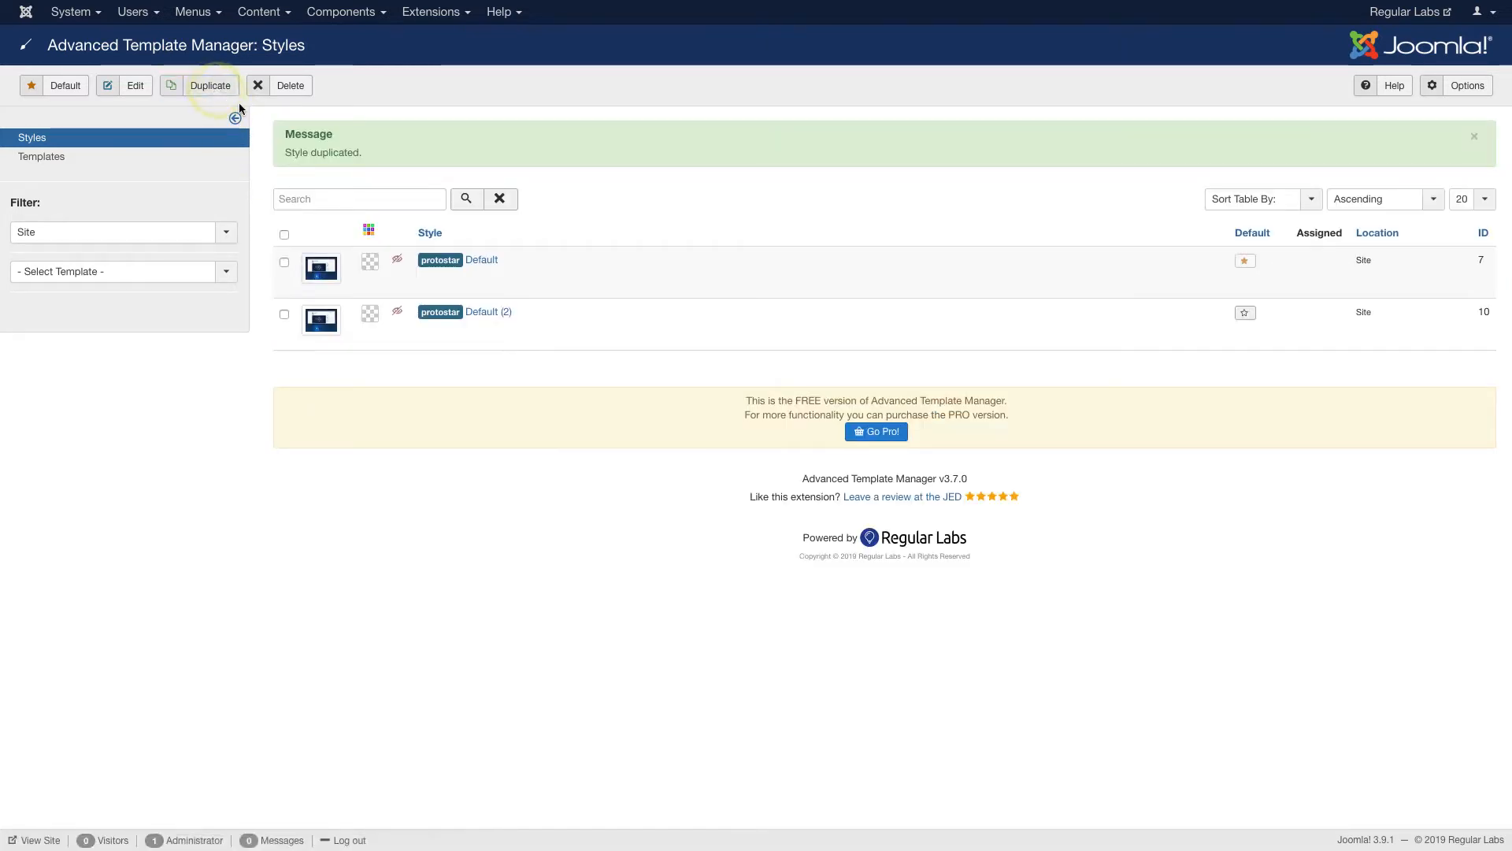
# Open the duplicated protostar style and change its style name to "protostar - red".
pyautogui.click(485, 313)
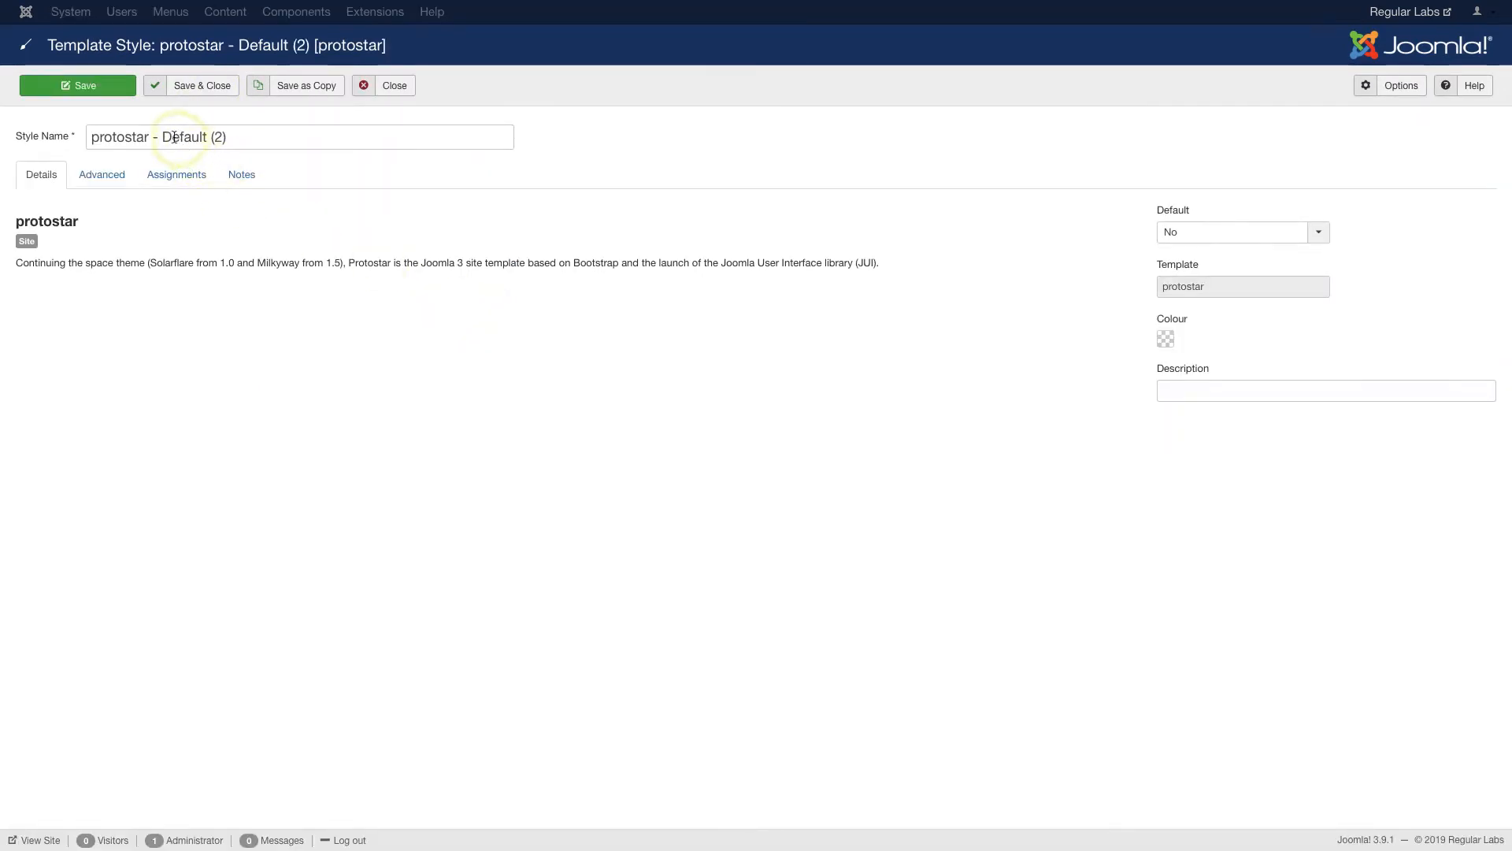
pyautogui.moveTo(163, 135); pyautogui.dragTo(230, 139)
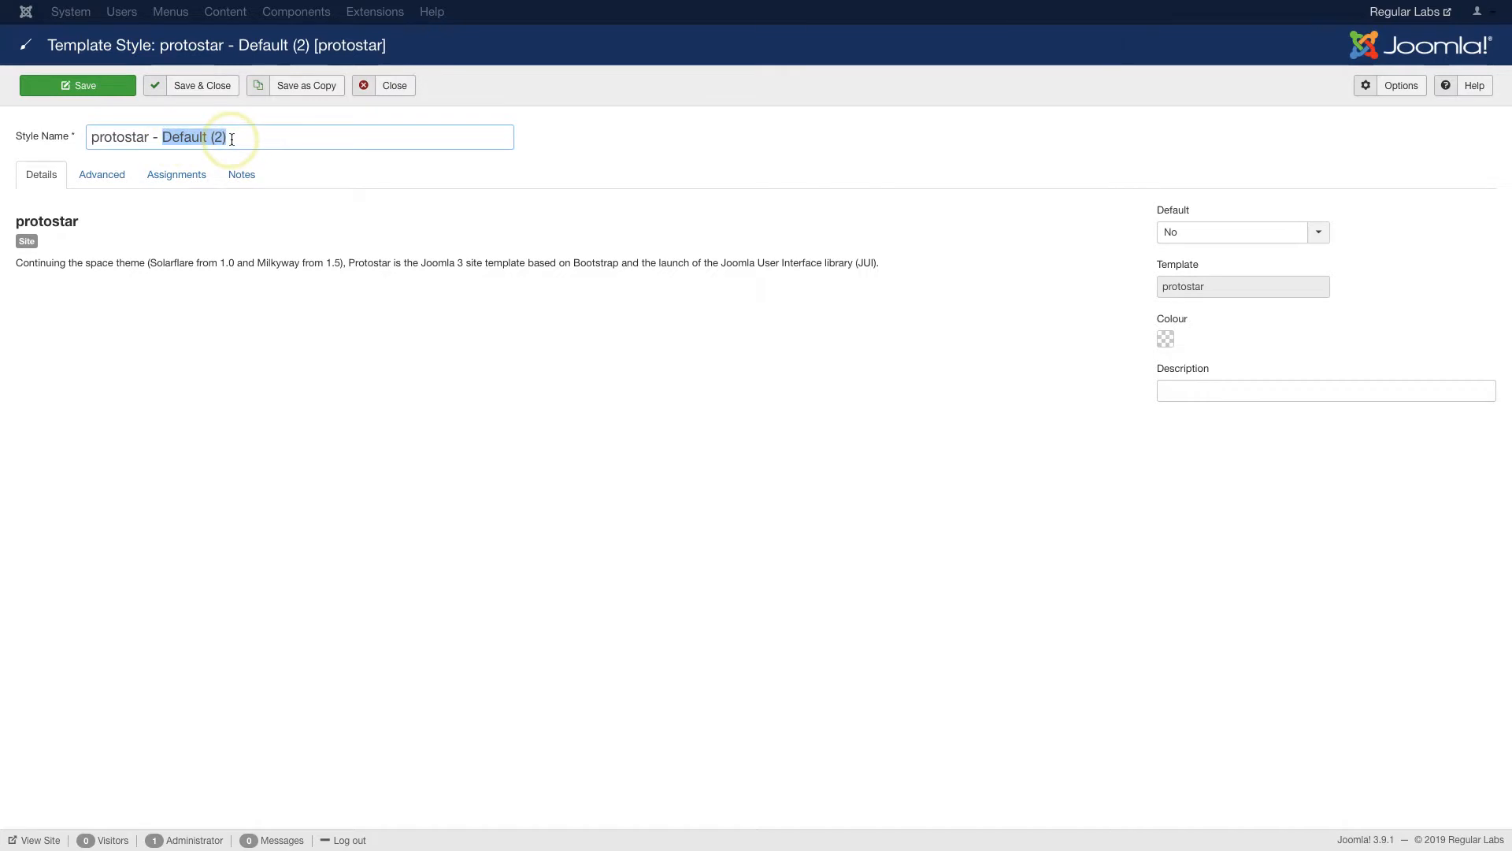
pyautogui.write('red')
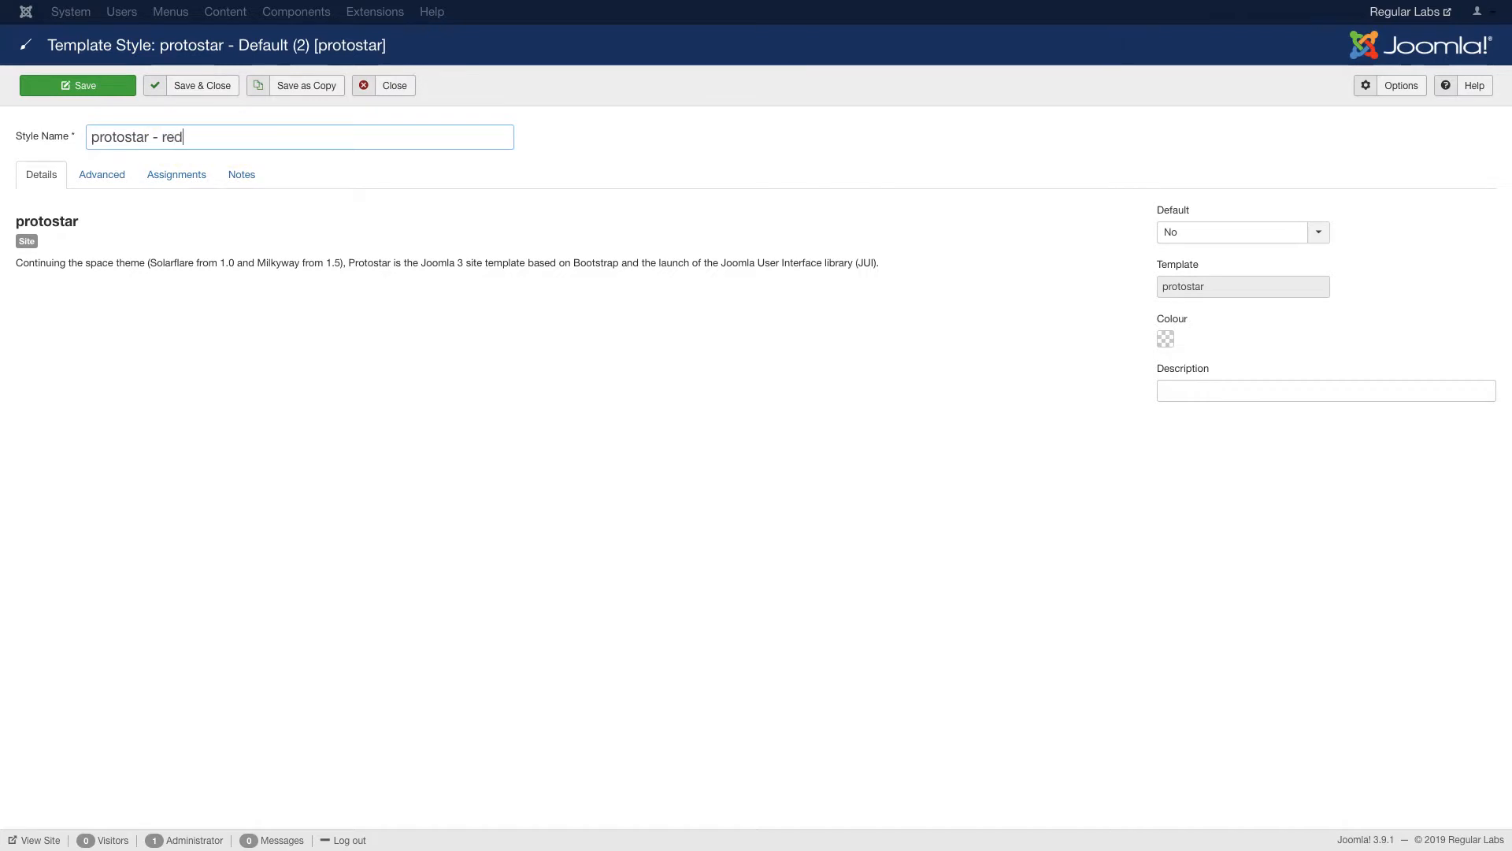
# Set the style's template colour to #cc0000 and its background colour to #e8d6d6, and save the style.
pyautogui.click(103, 175)
pyautogui.click(174, 214)
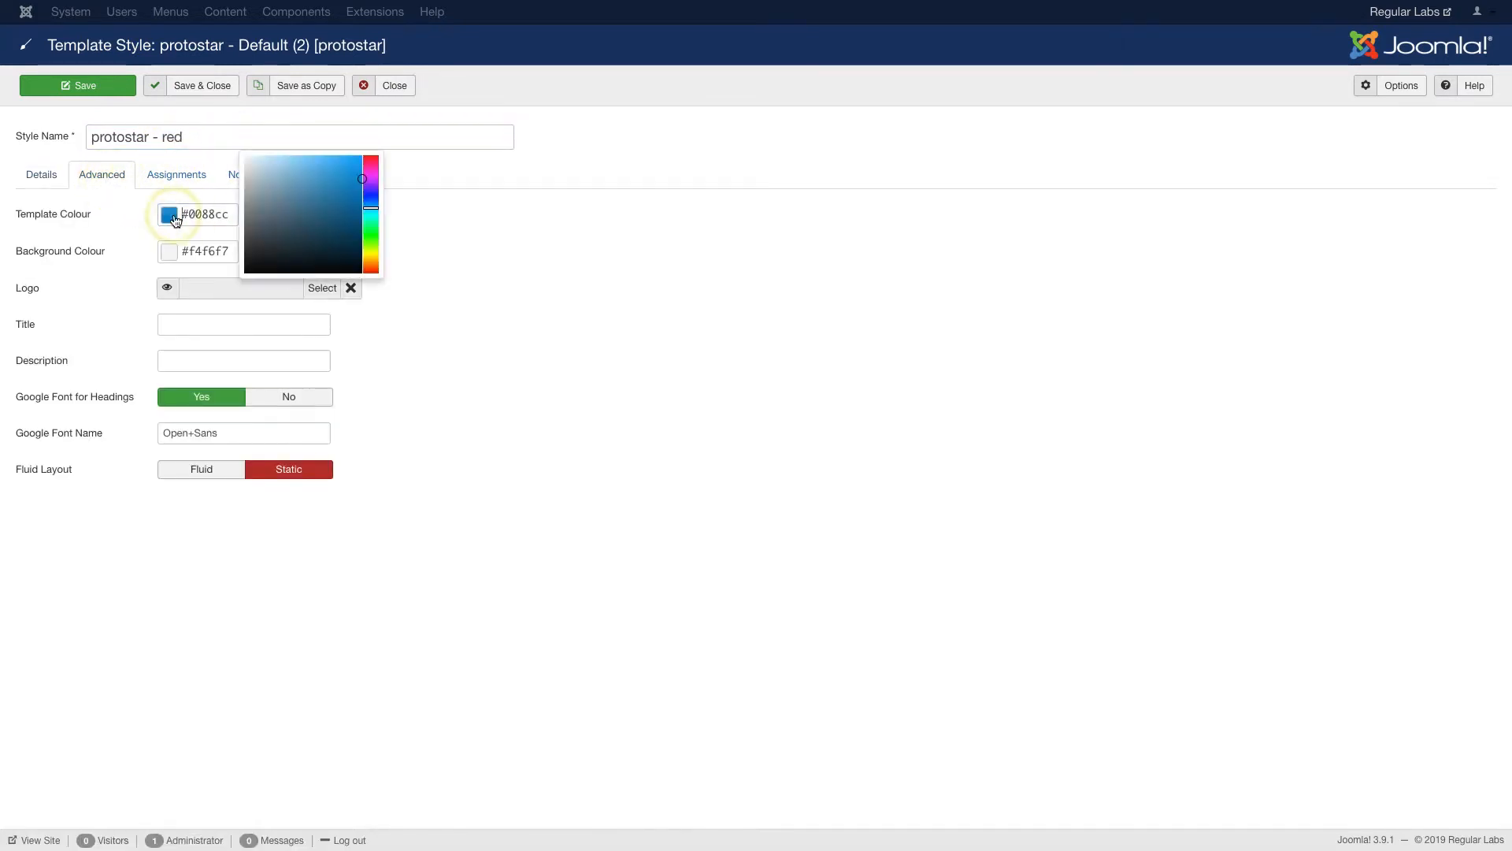
pyautogui.click(370, 157)
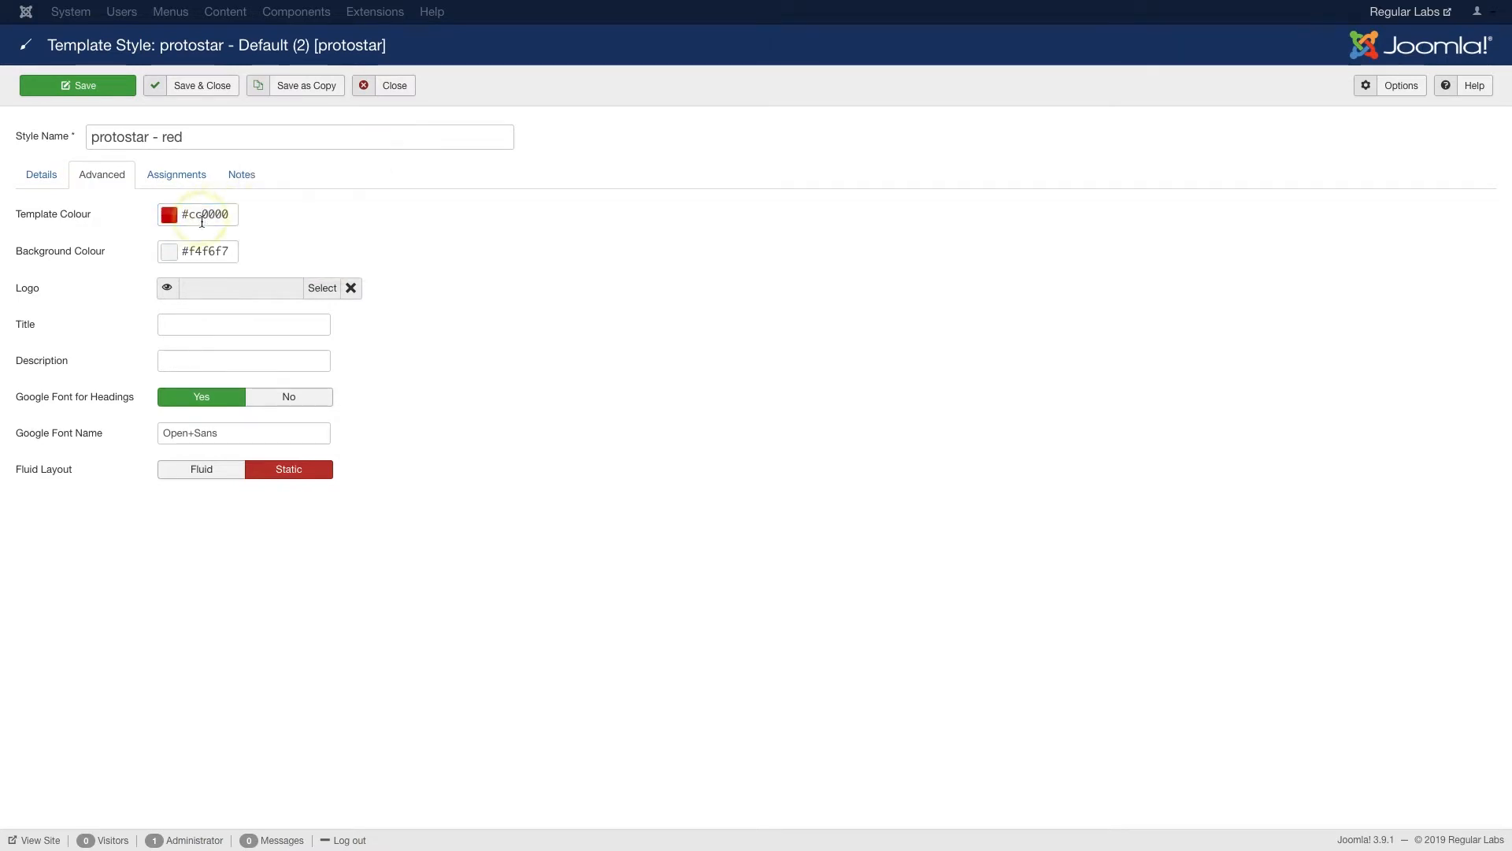
pyautogui.click(171, 258)
pyautogui.click(370, 193)
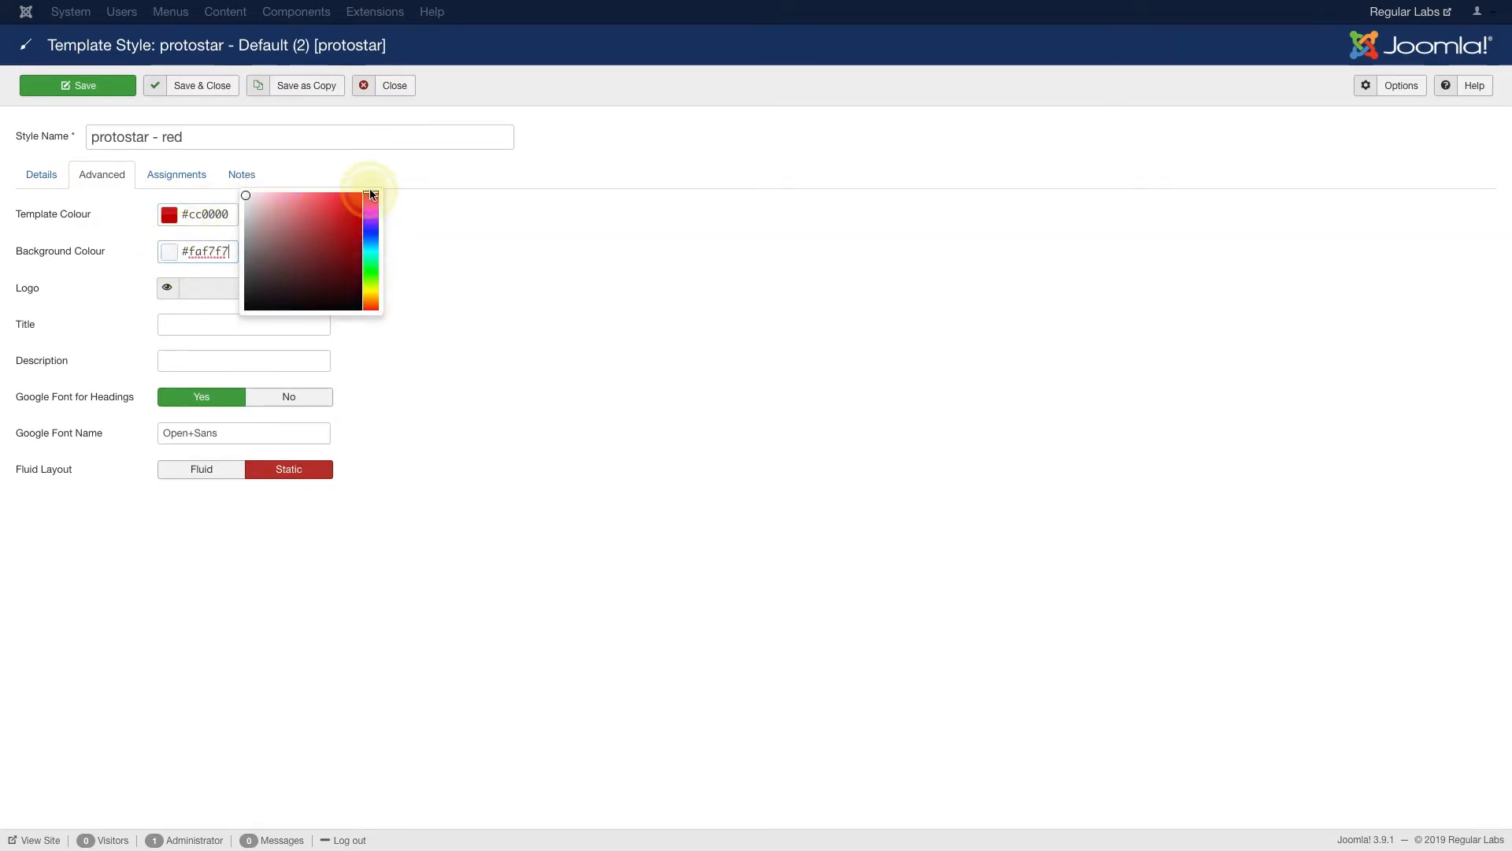
pyautogui.click(253, 203)
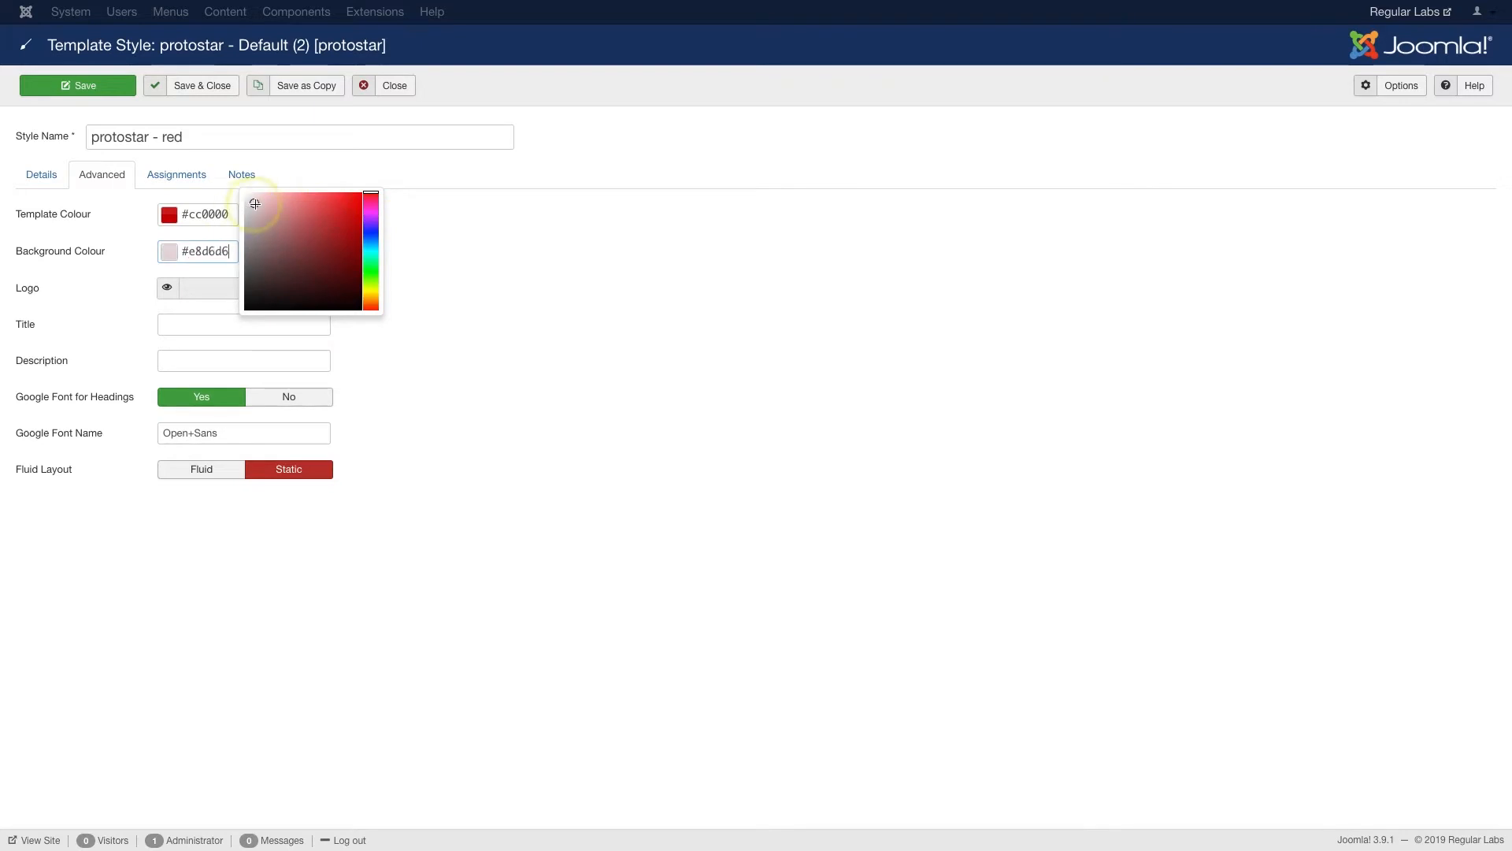
pyautogui.click(116, 95)
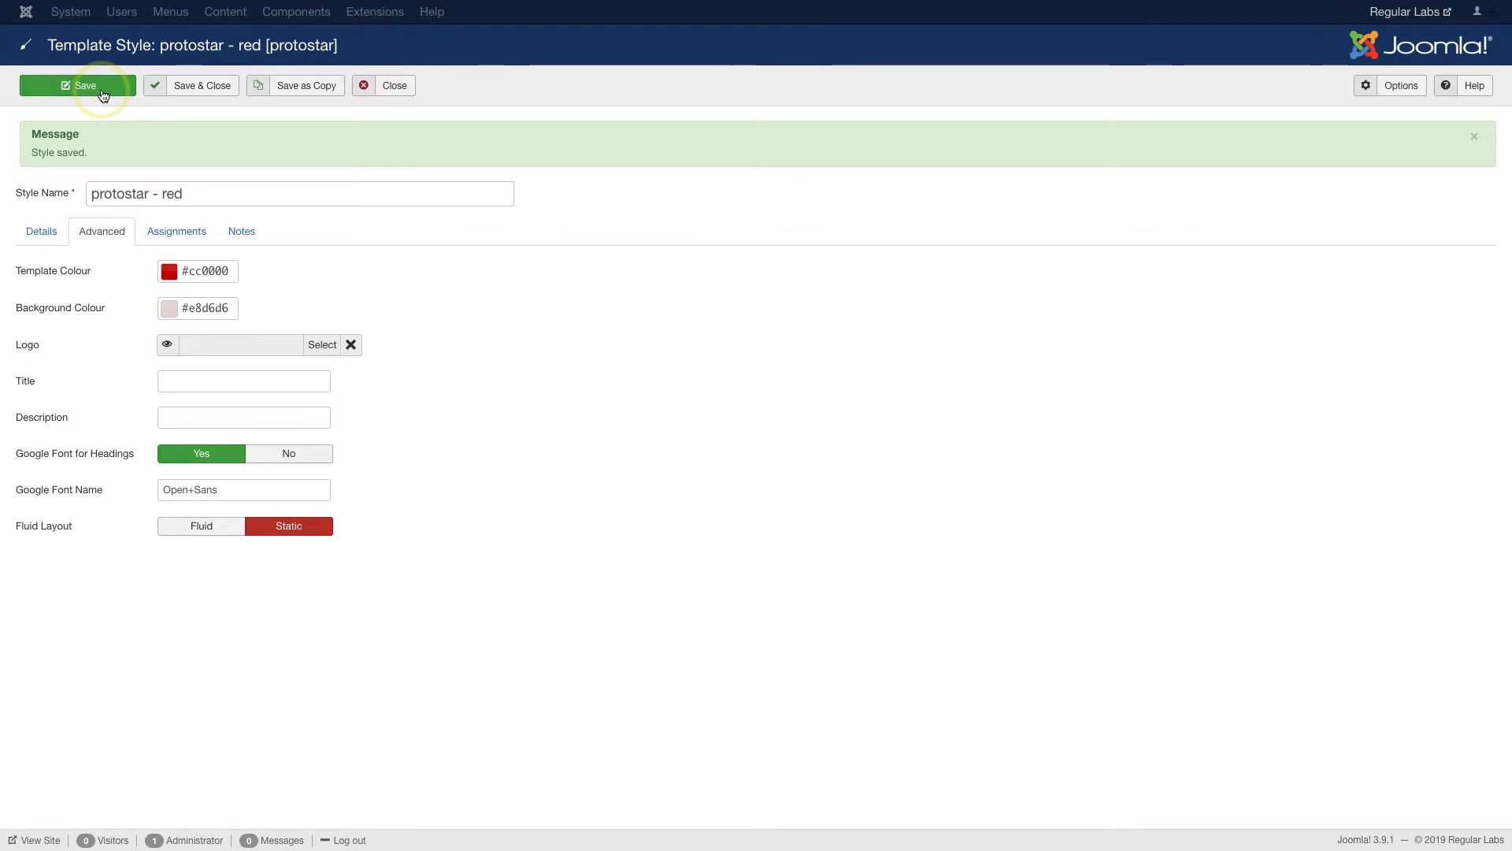
# Open the red style's assignments and set the Menu Items assignment to Include.
pyautogui.click(180, 230)
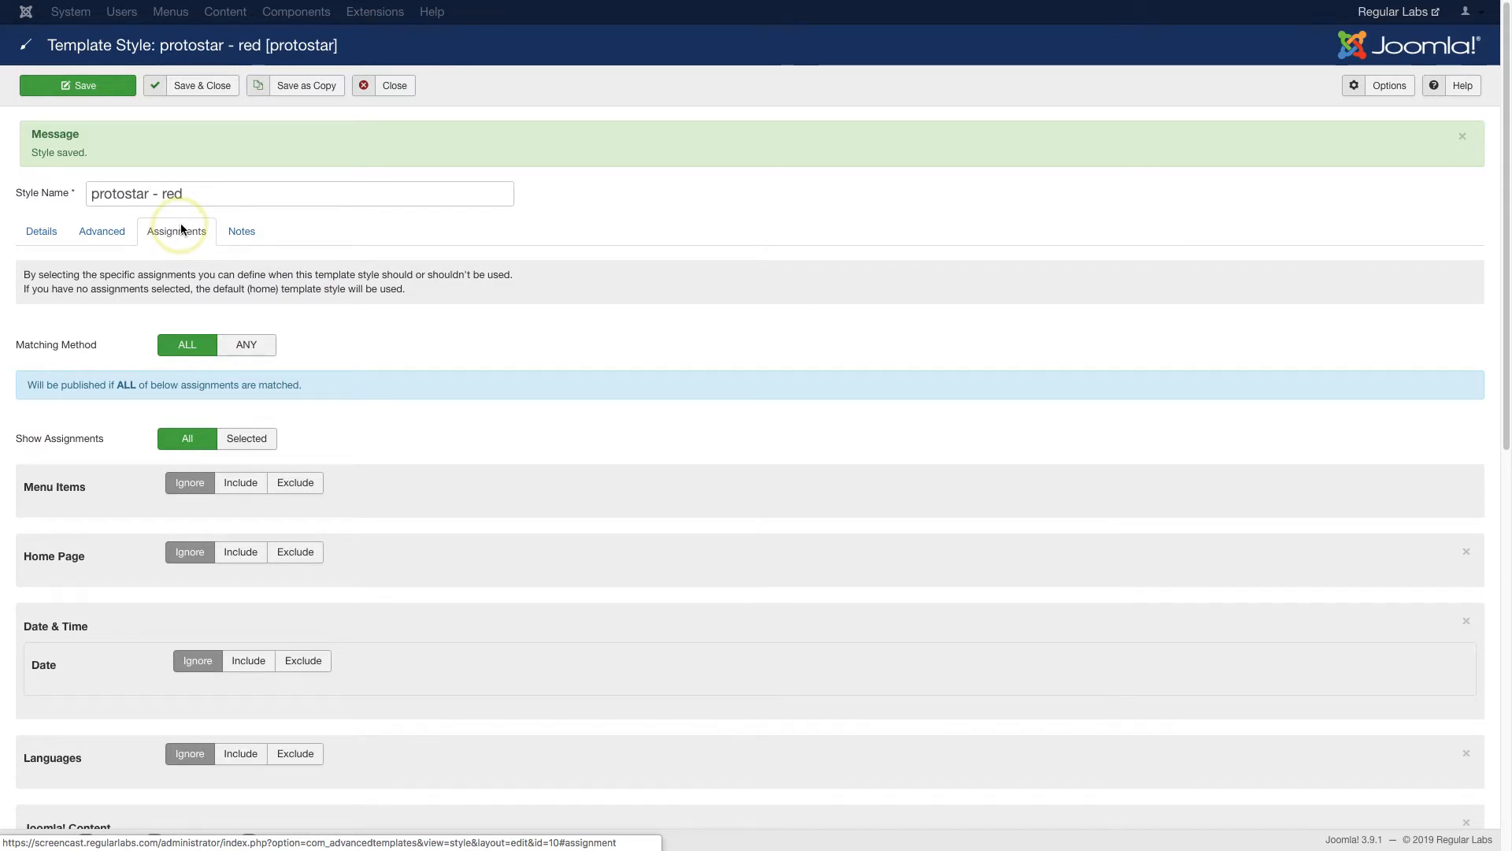
pyautogui.scroll(-3, 180, 229)
pyautogui.scroll(-1, 181, 230)
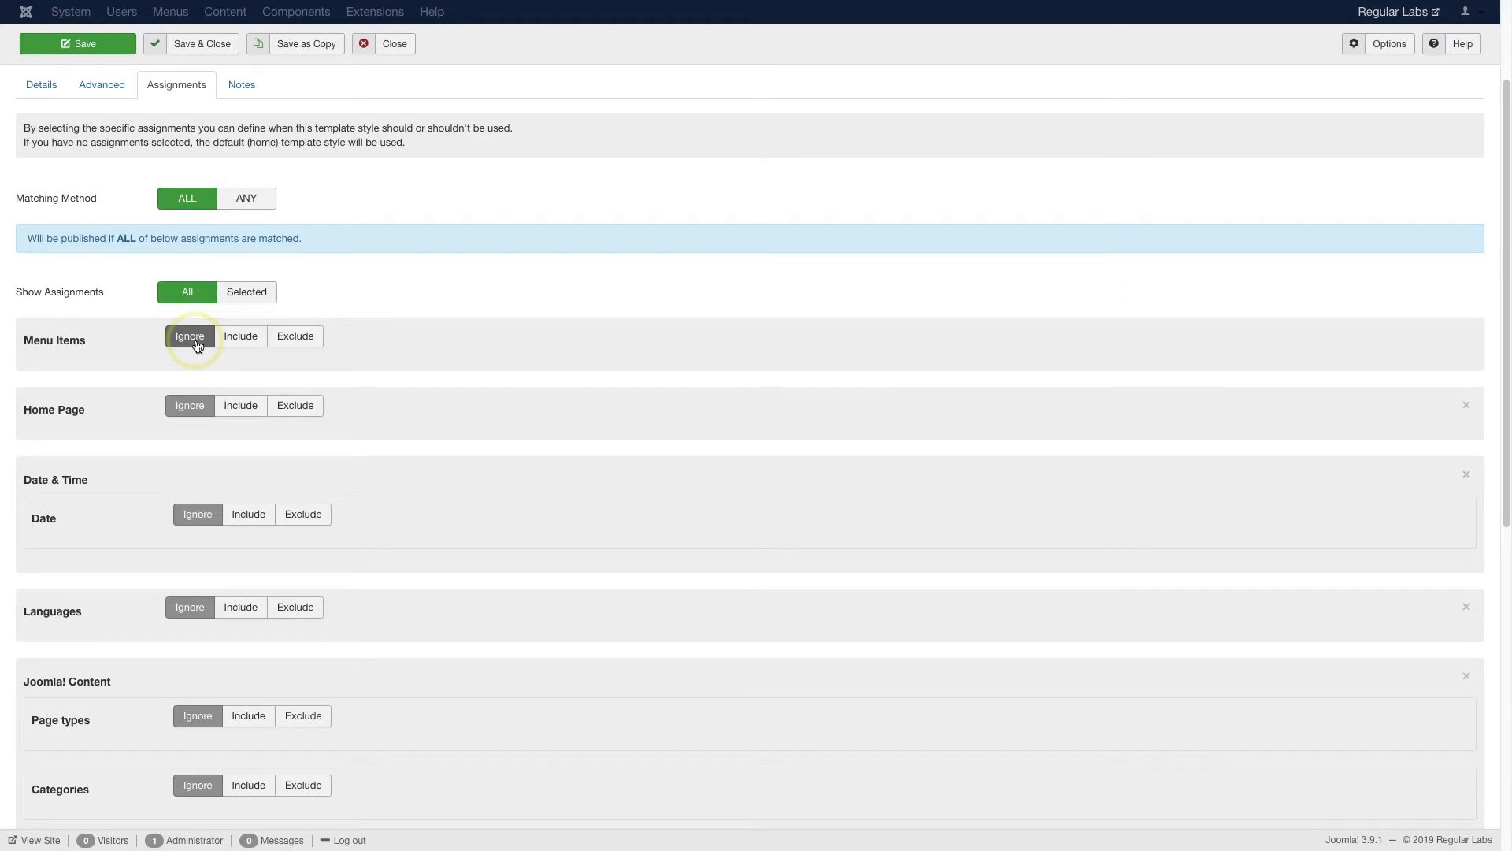
pyautogui.click(240, 340)
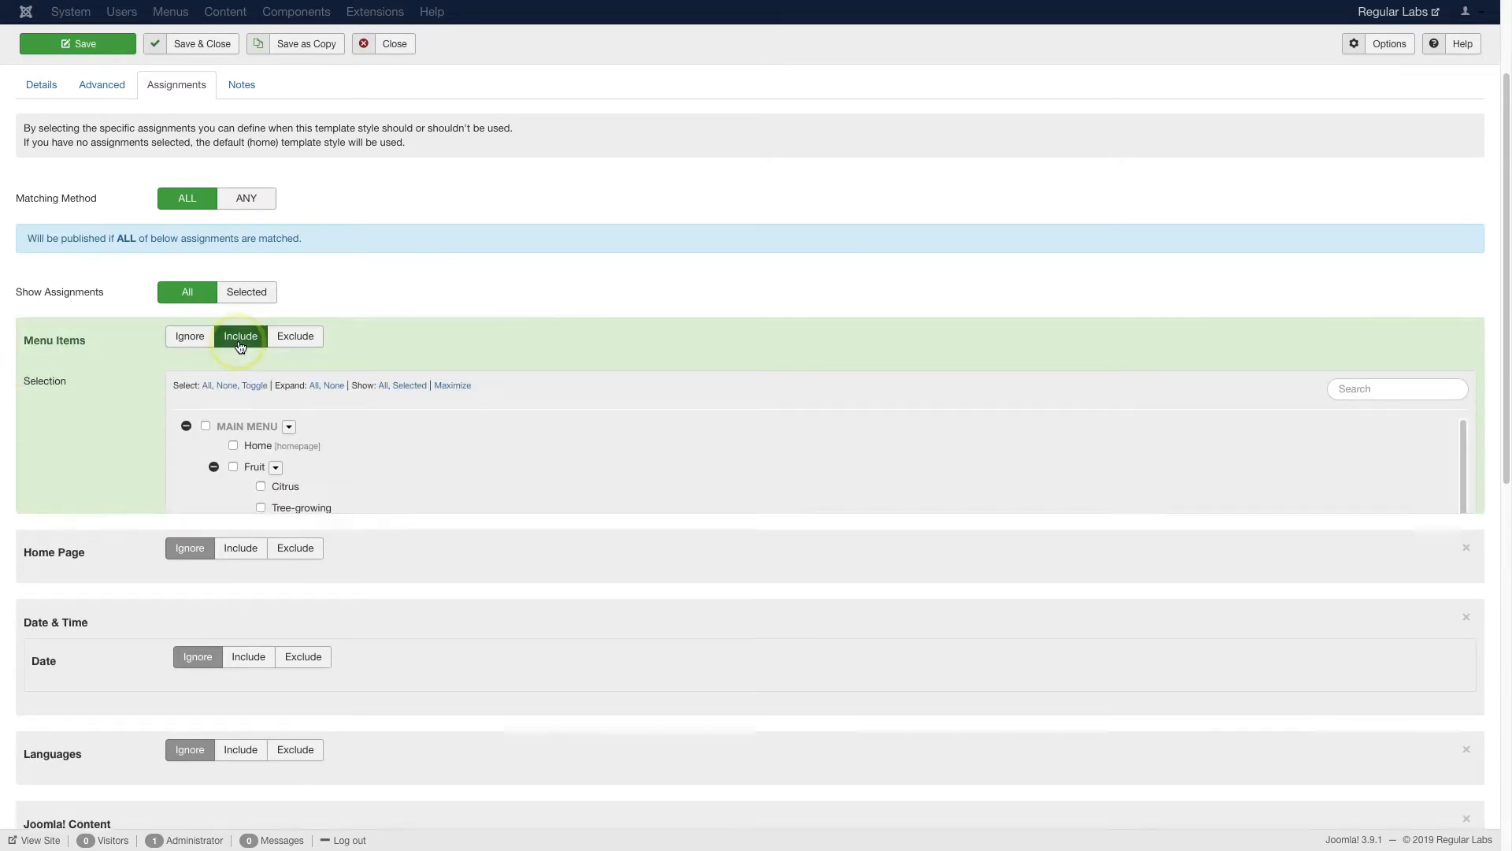
pyautogui.click(291, 341)
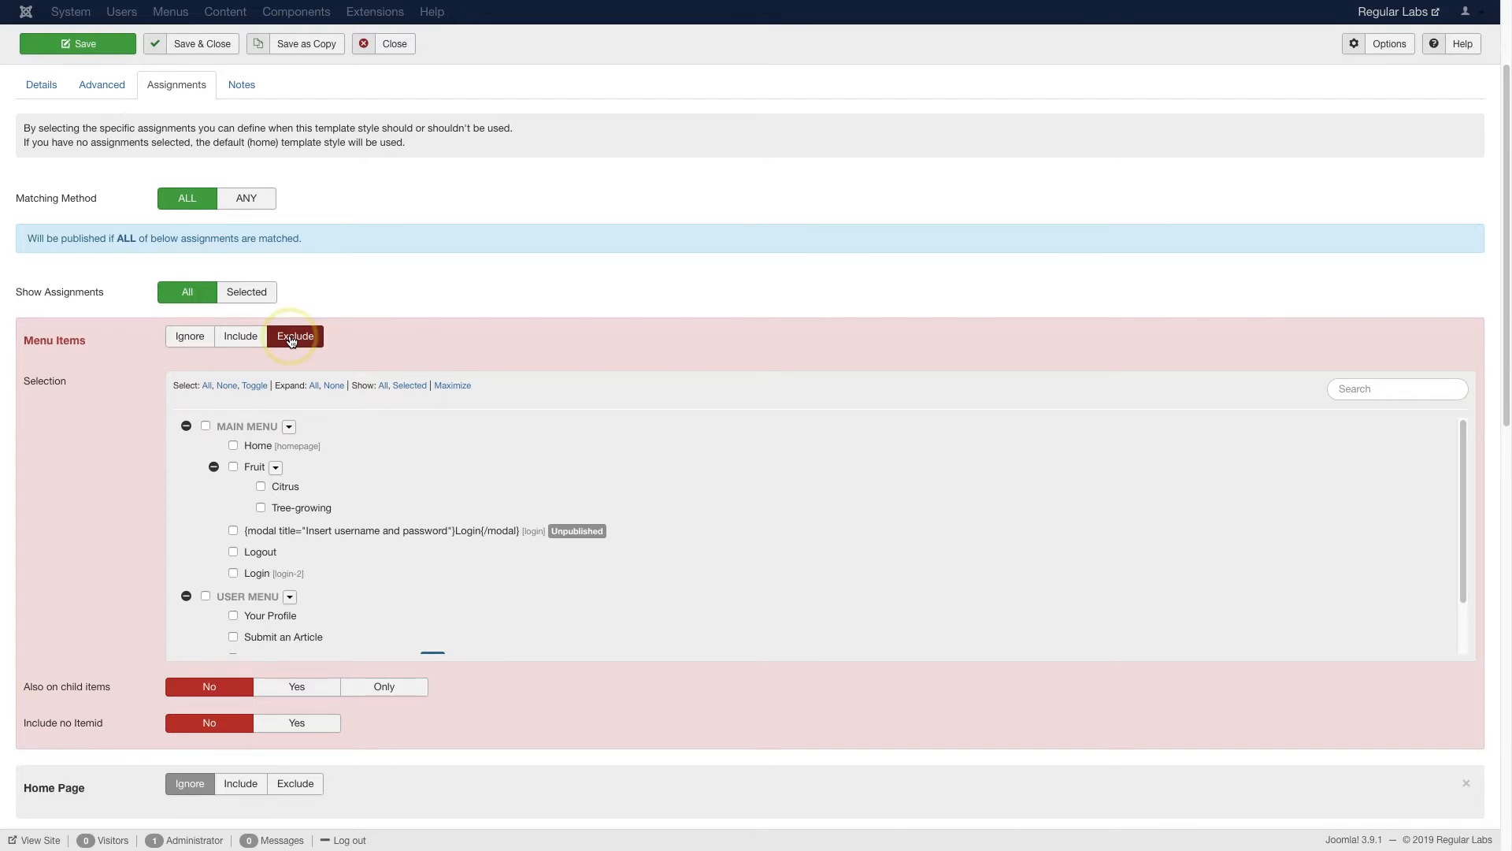
pyautogui.click(245, 343)
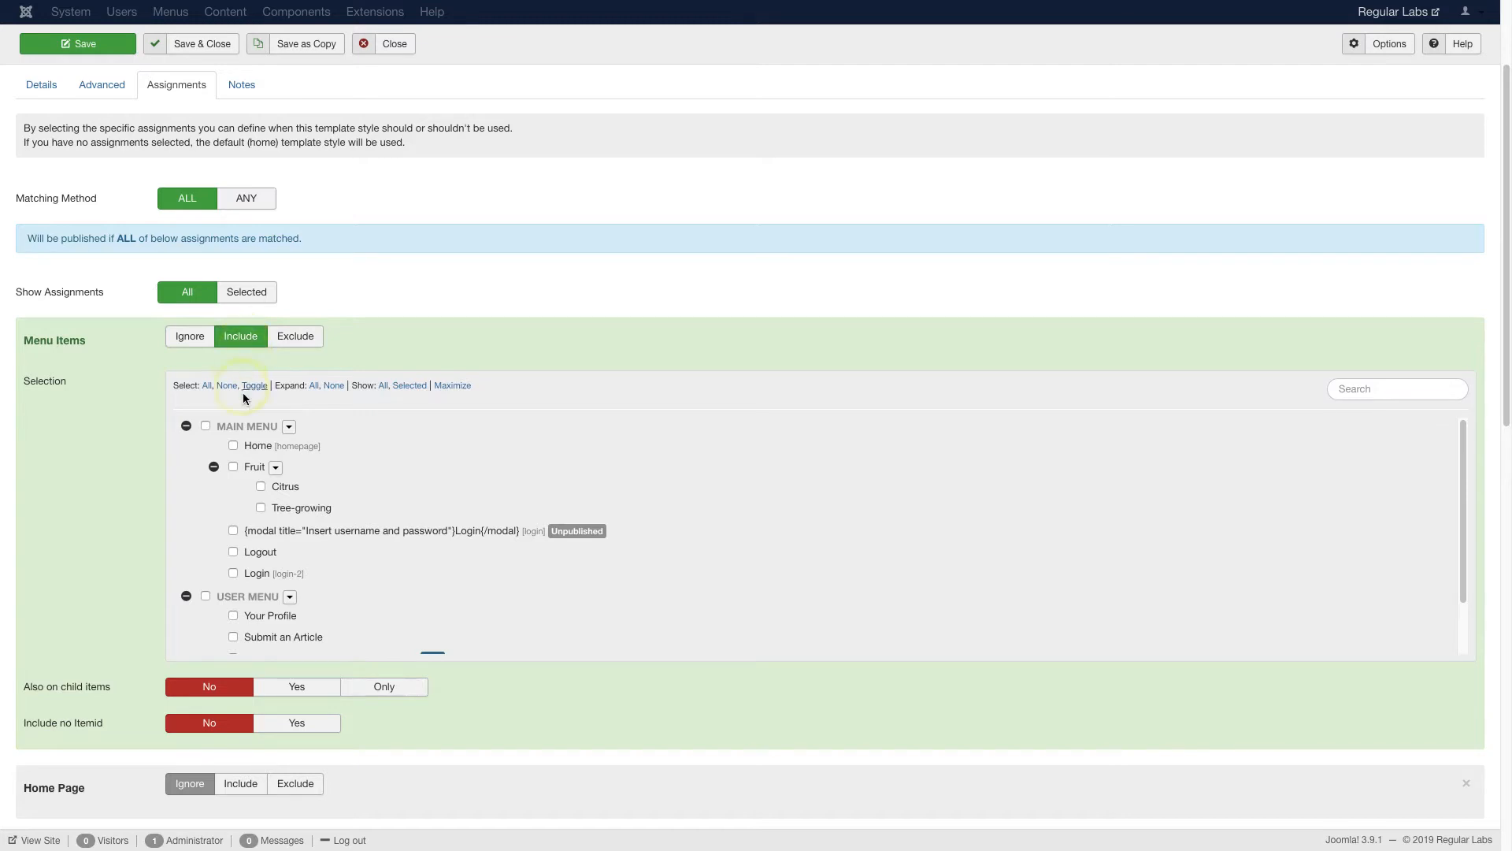
# Select the Fruit item of the Main Menu for the assignment and apply it also on child items.
pyautogui.click(234, 467)
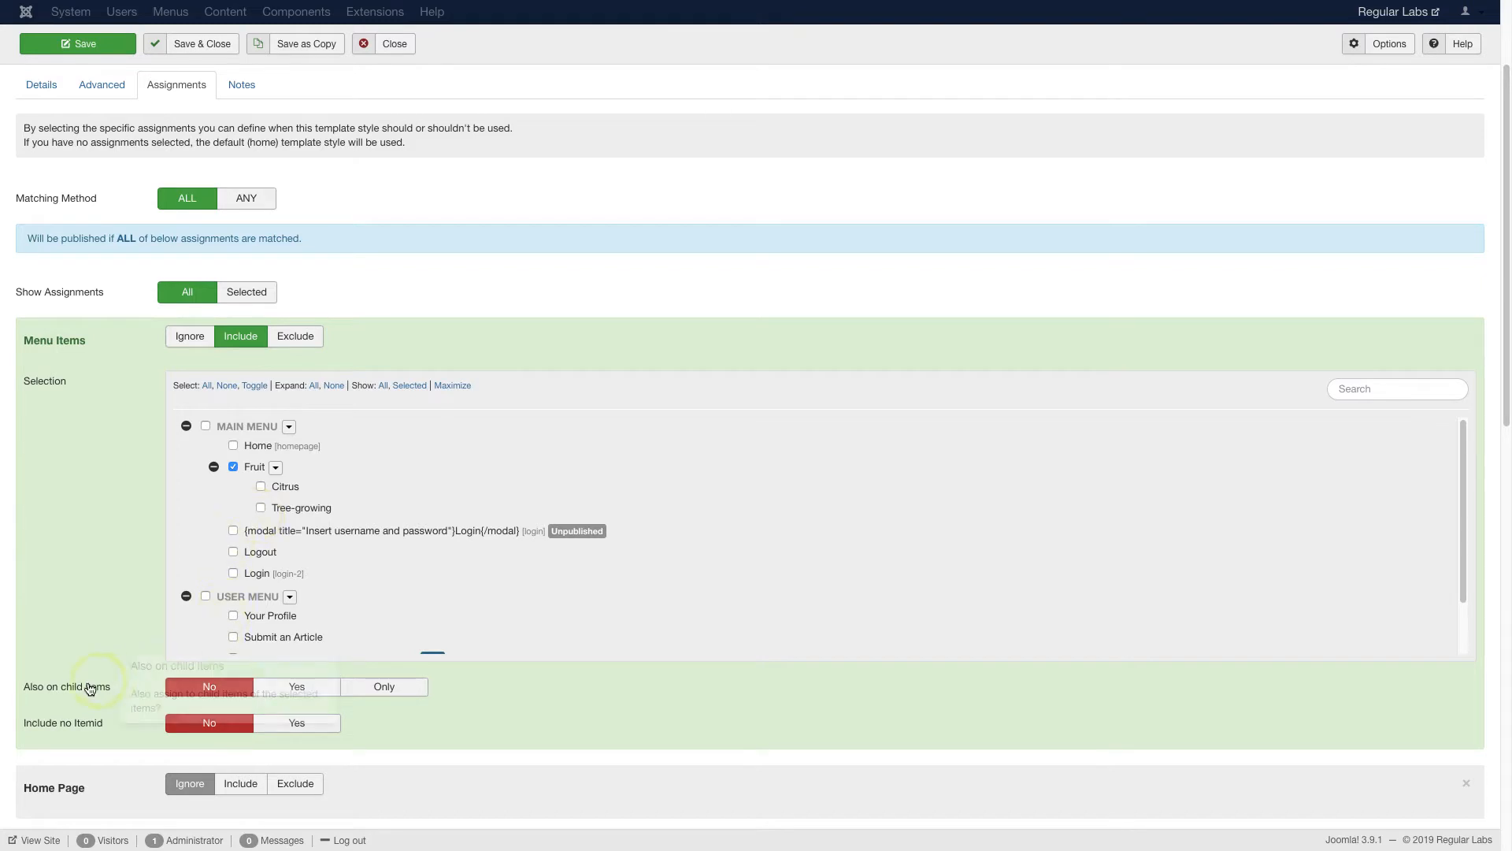
pyautogui.moveTo(73, 695)
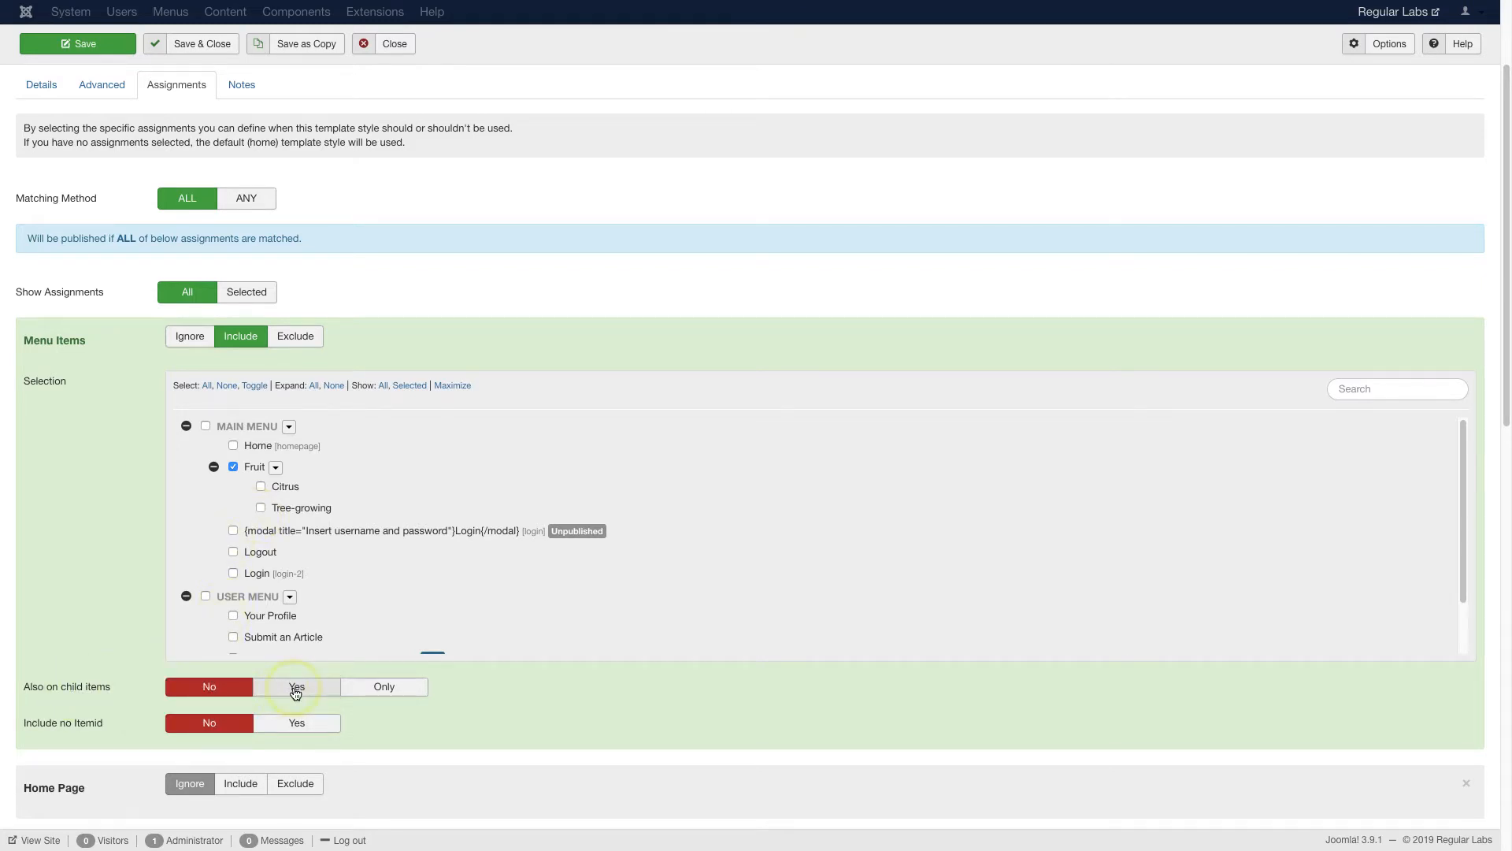
pyautogui.click(296, 692)
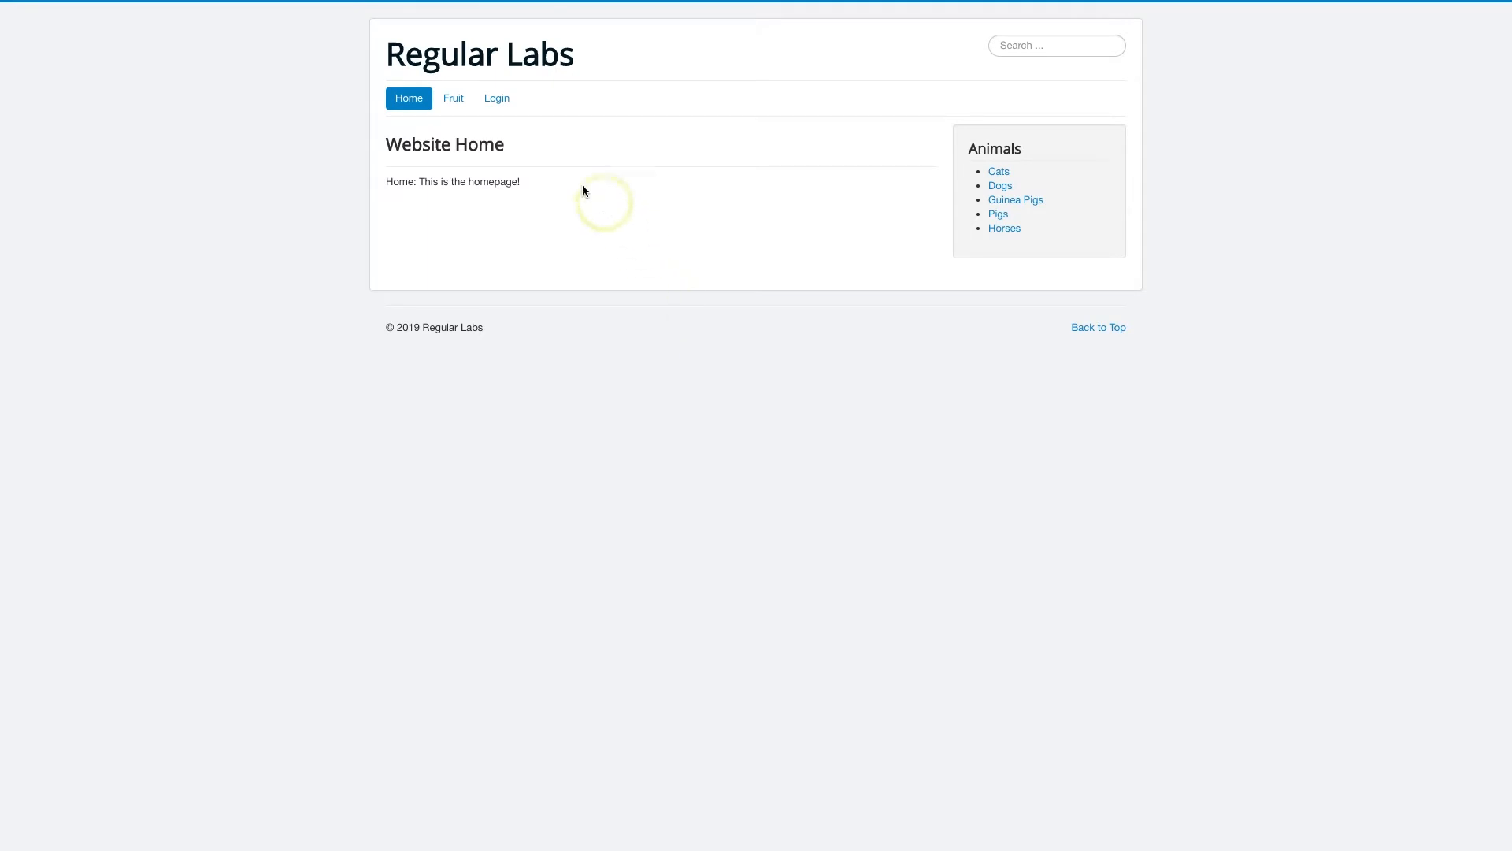
# Check the template style on the website's Fruit page and its Citrus subpage.
pyautogui.click(456, 112)
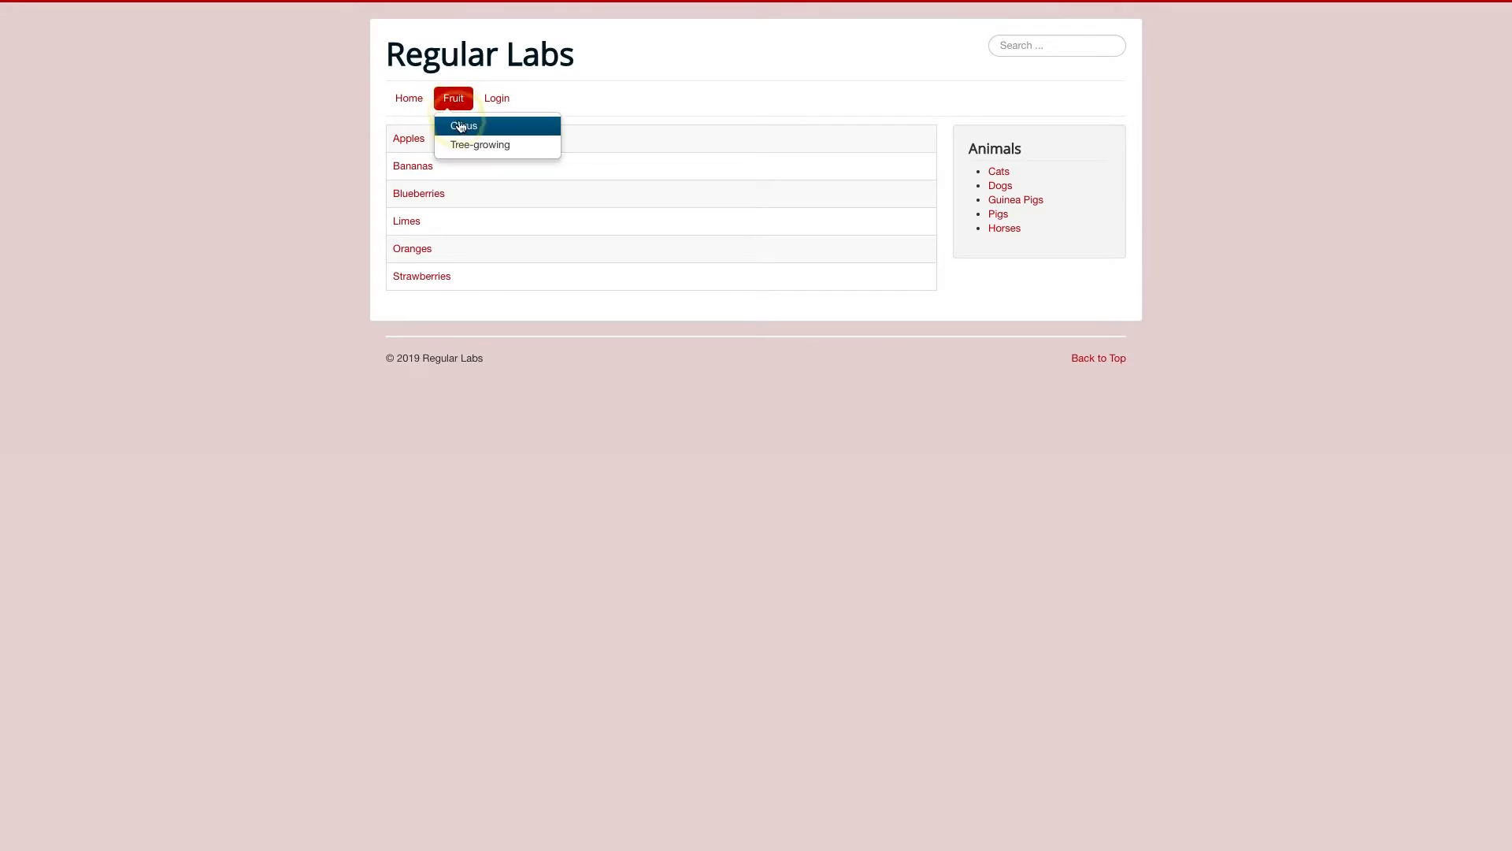
pyautogui.click(463, 129)
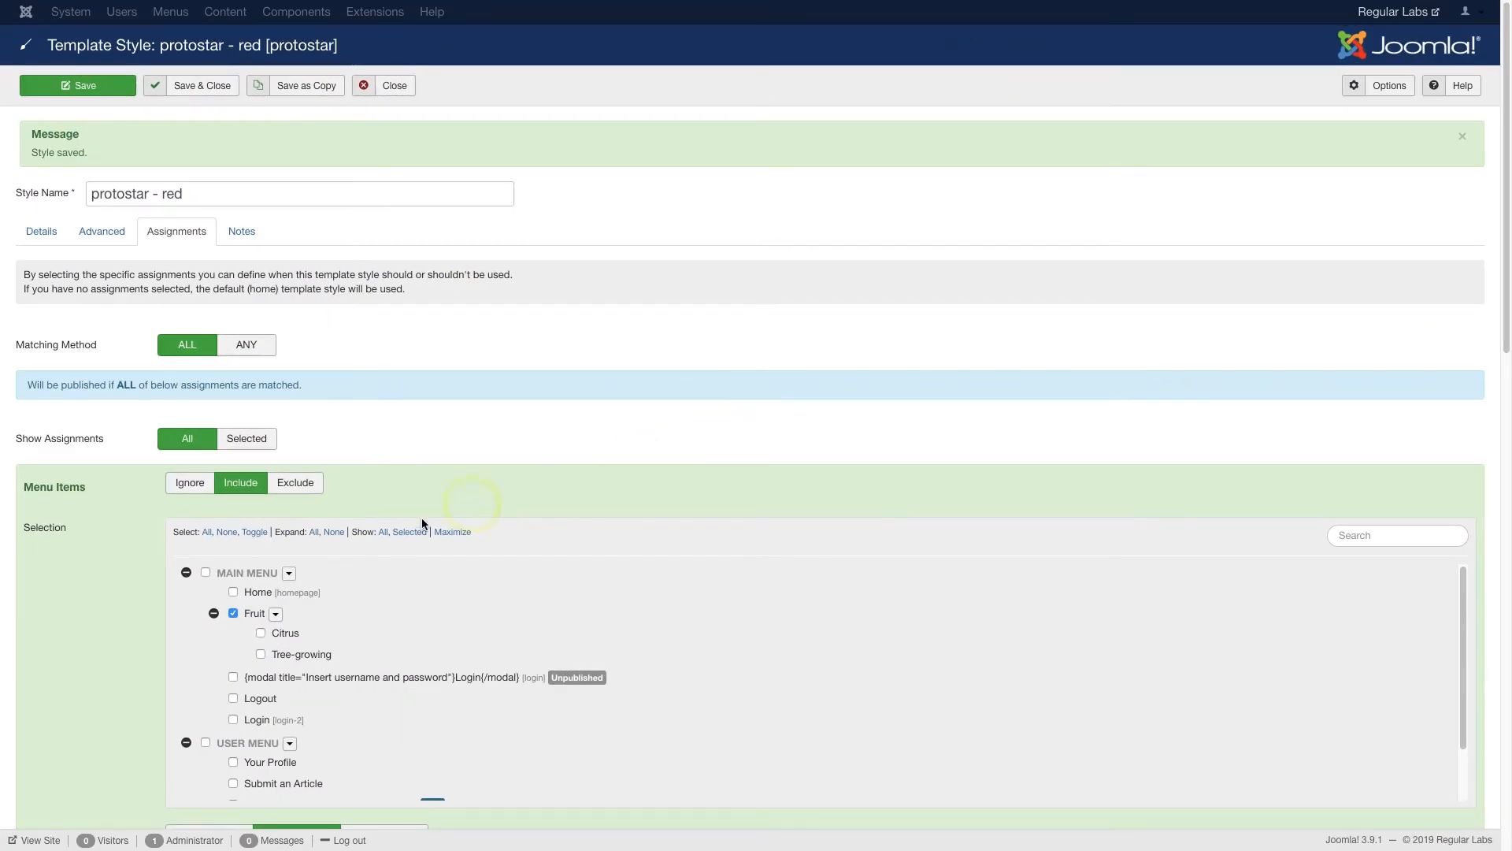
# Assign the red style to the Home menu item instead of Fruit, turn off Also on child items, and save.
pyautogui.click(233, 592)
pyautogui.click(233, 613)
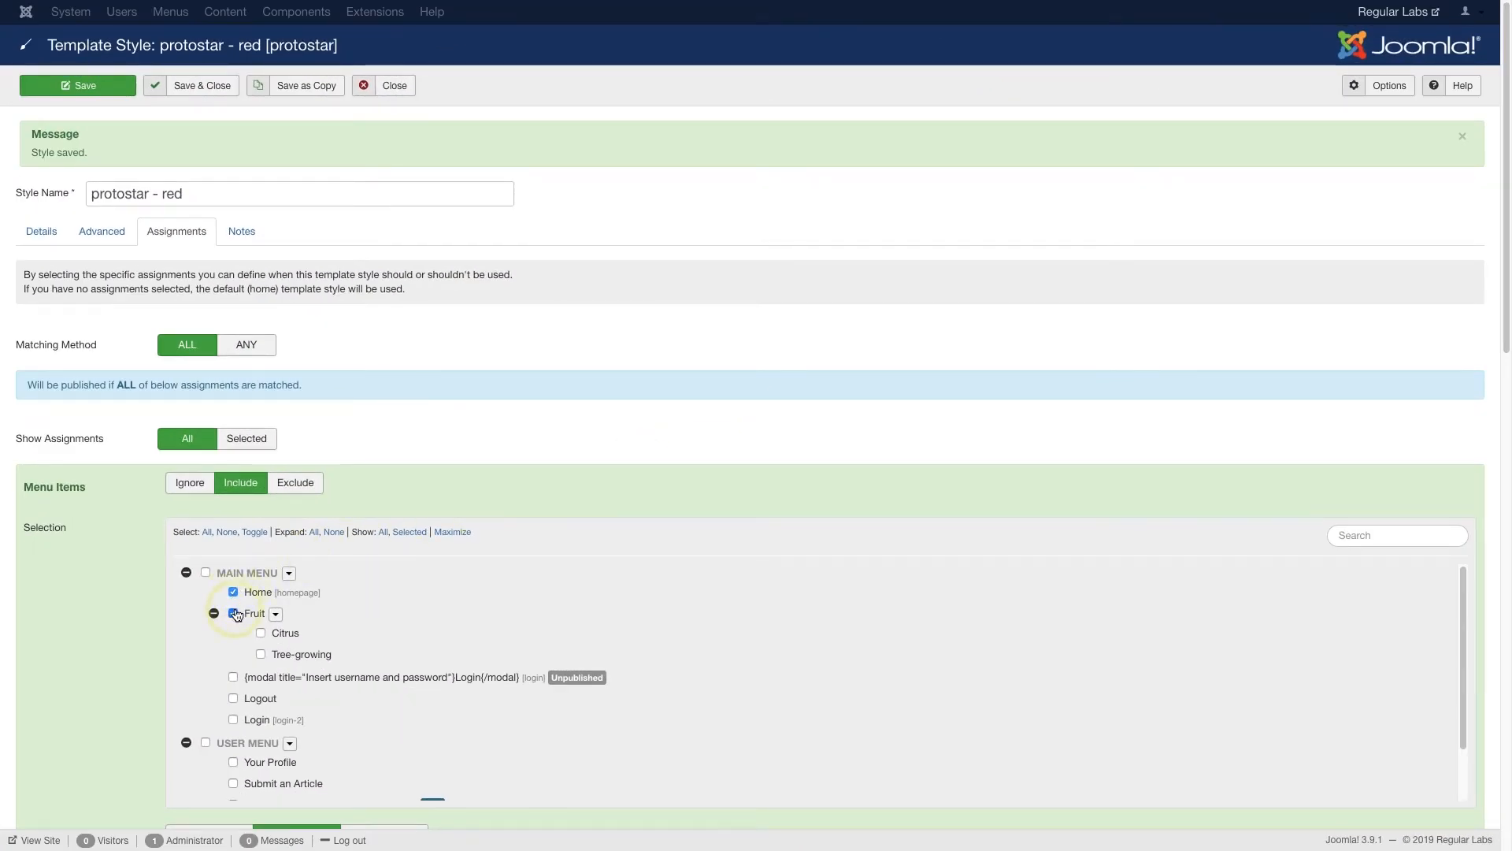
pyautogui.scroll(-2, 100, 623)
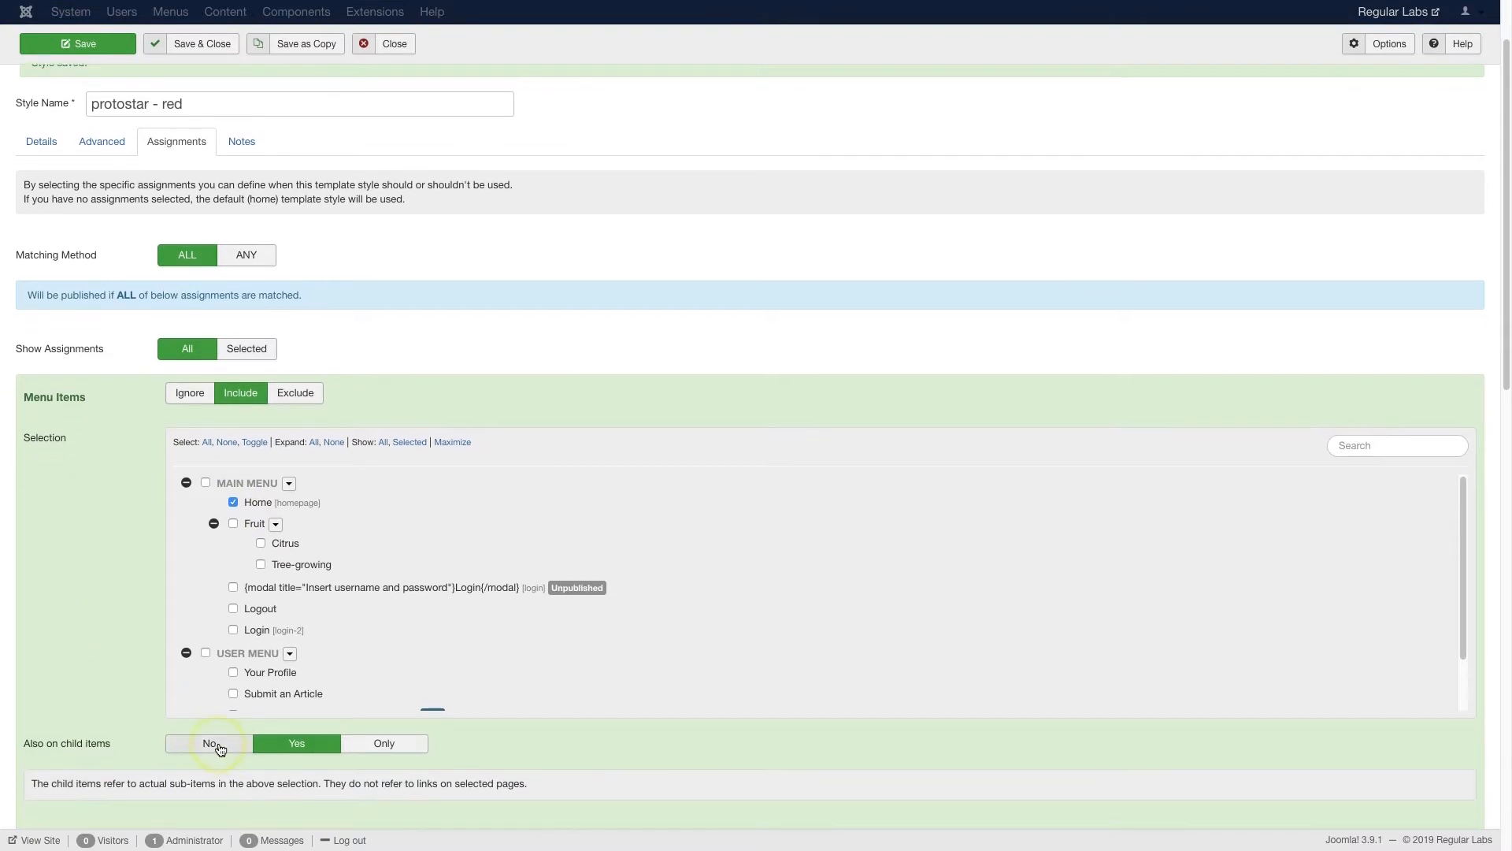
pyautogui.click(209, 752)
pyautogui.click(108, 46)
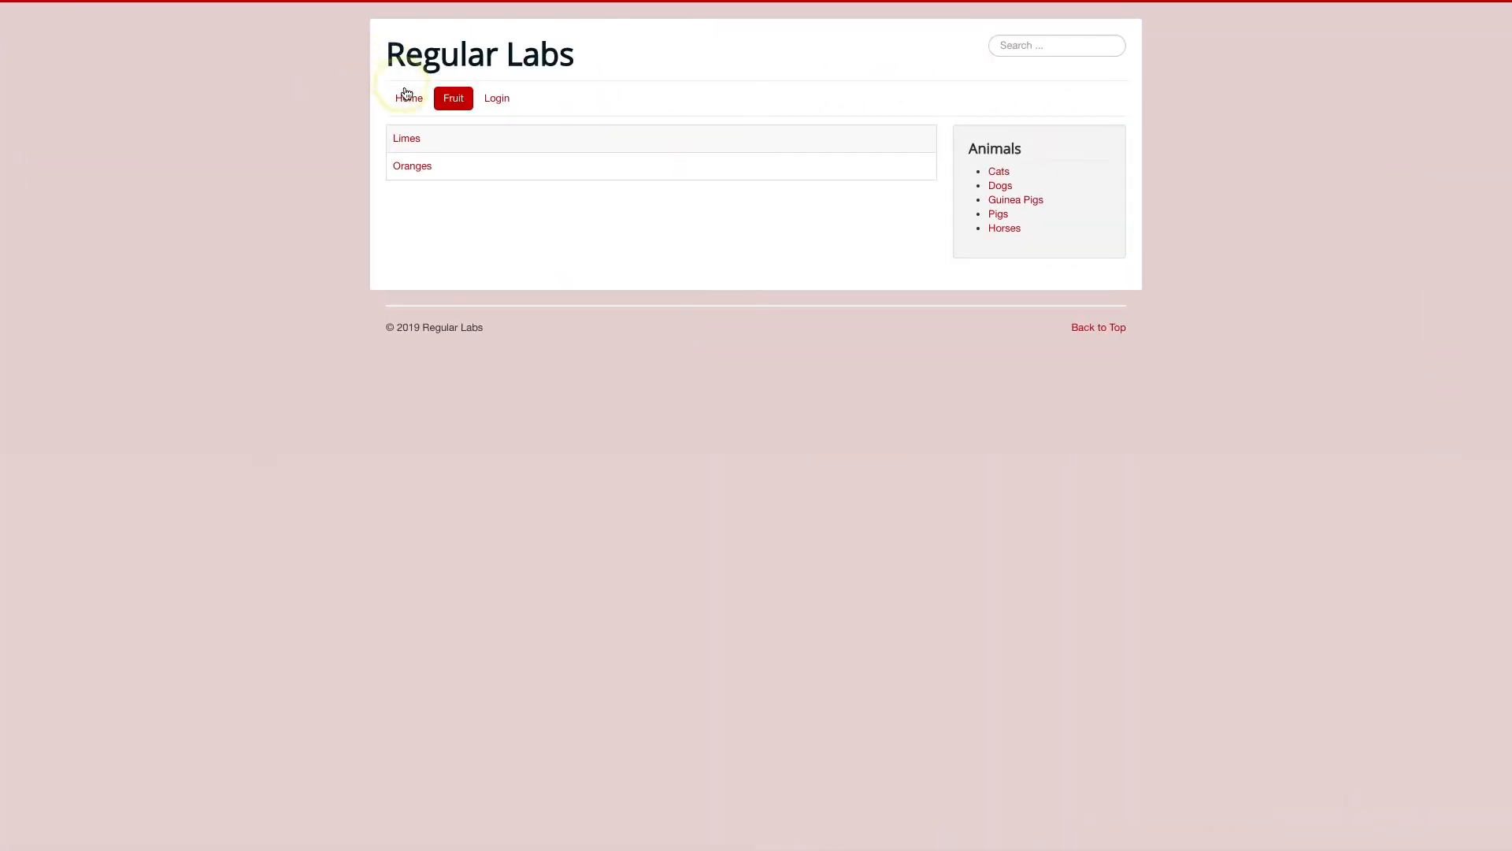
# Compare the template style used on the website's Home page with that of the Fruit page.
pyautogui.click(409, 100)
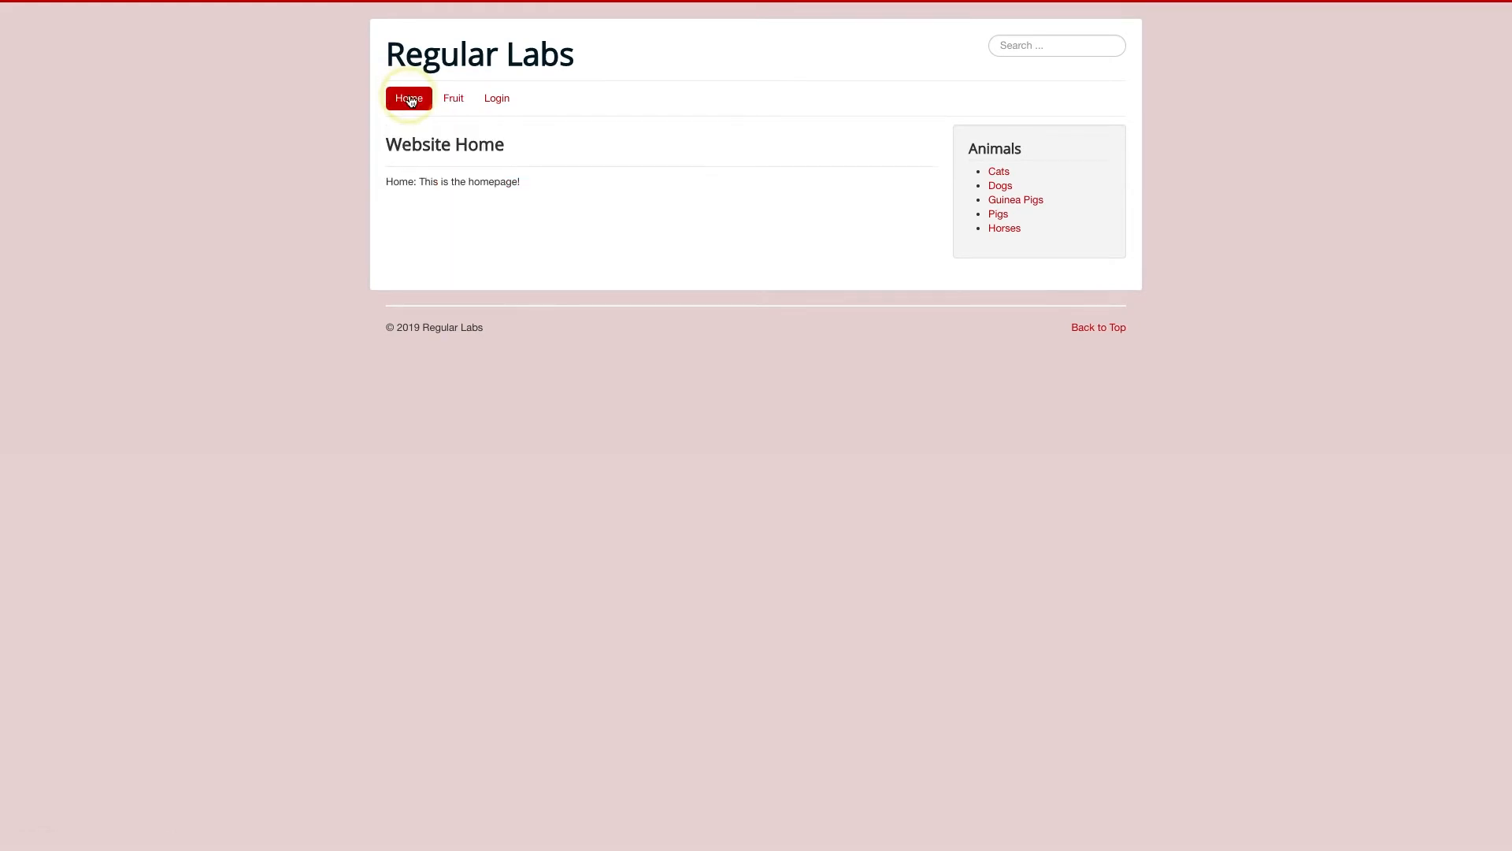
pyautogui.click(456, 102)
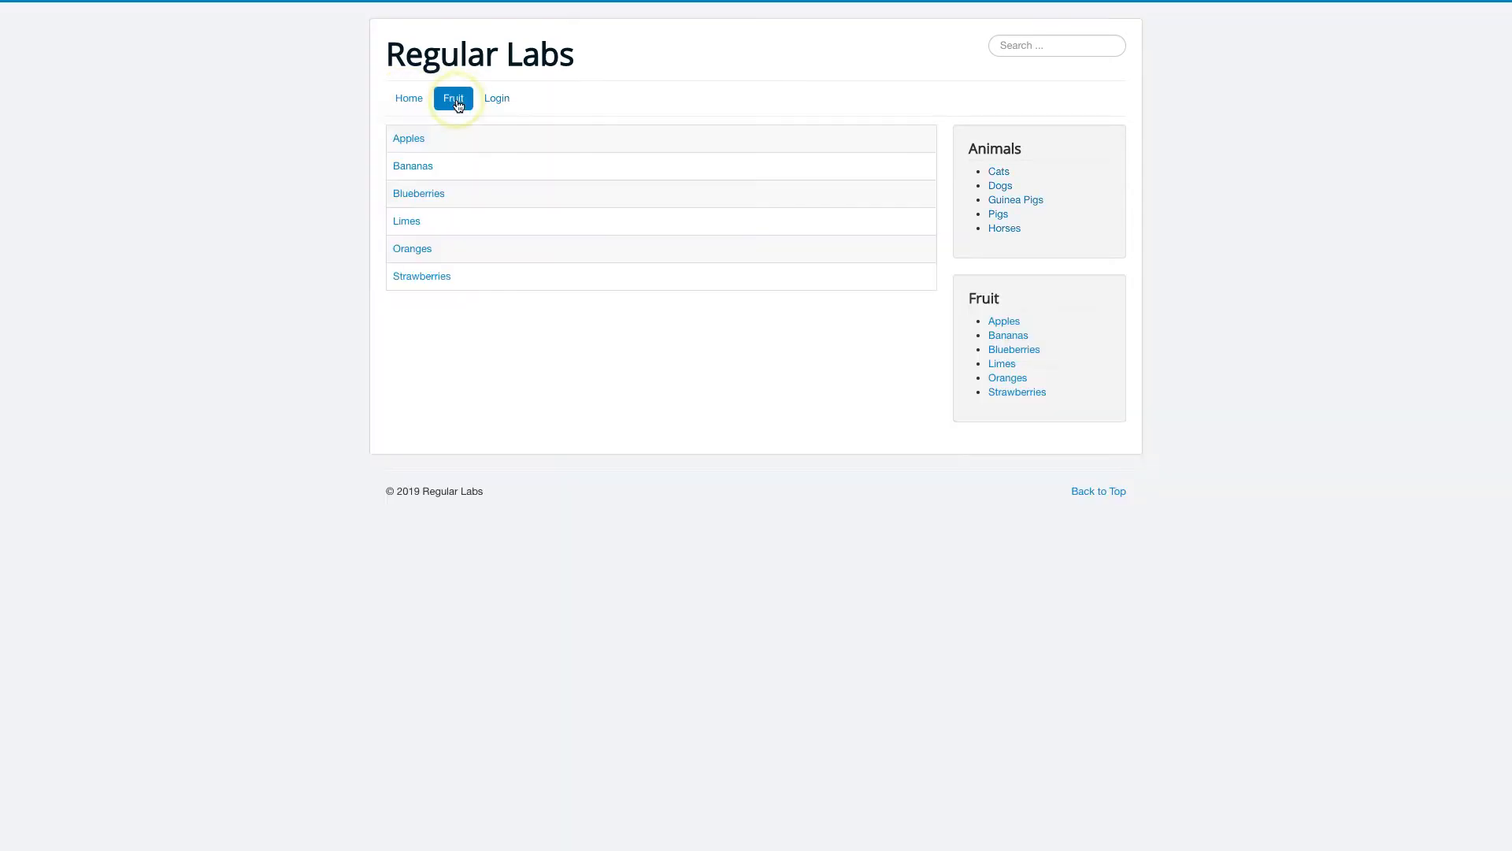
pyautogui.click(413, 100)
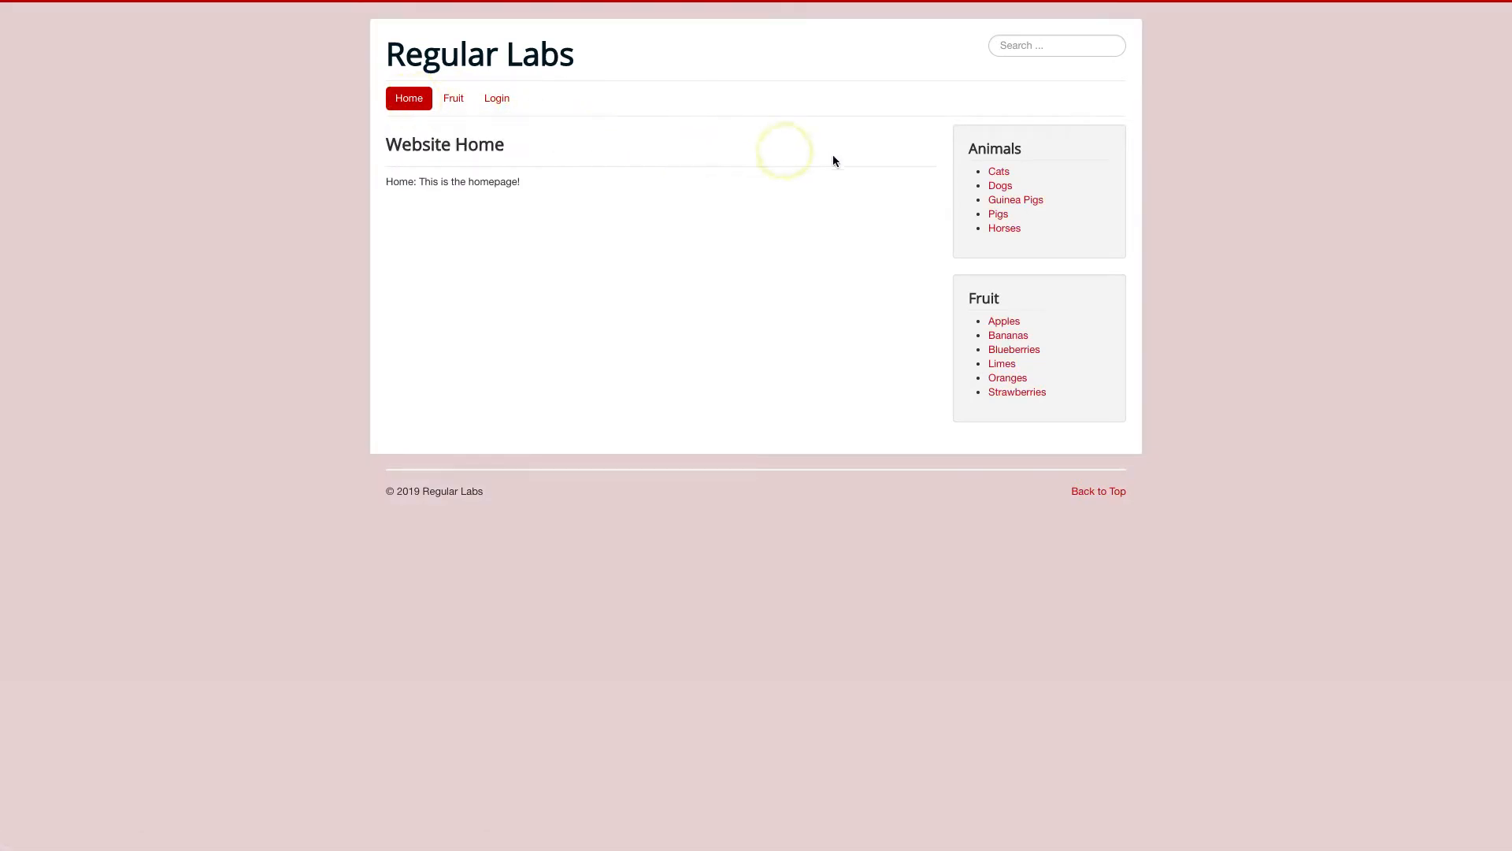
# Open the Cats and Apples articles from the sidebar lists to check which menu item and style each uses.
pyautogui.click(999, 173)
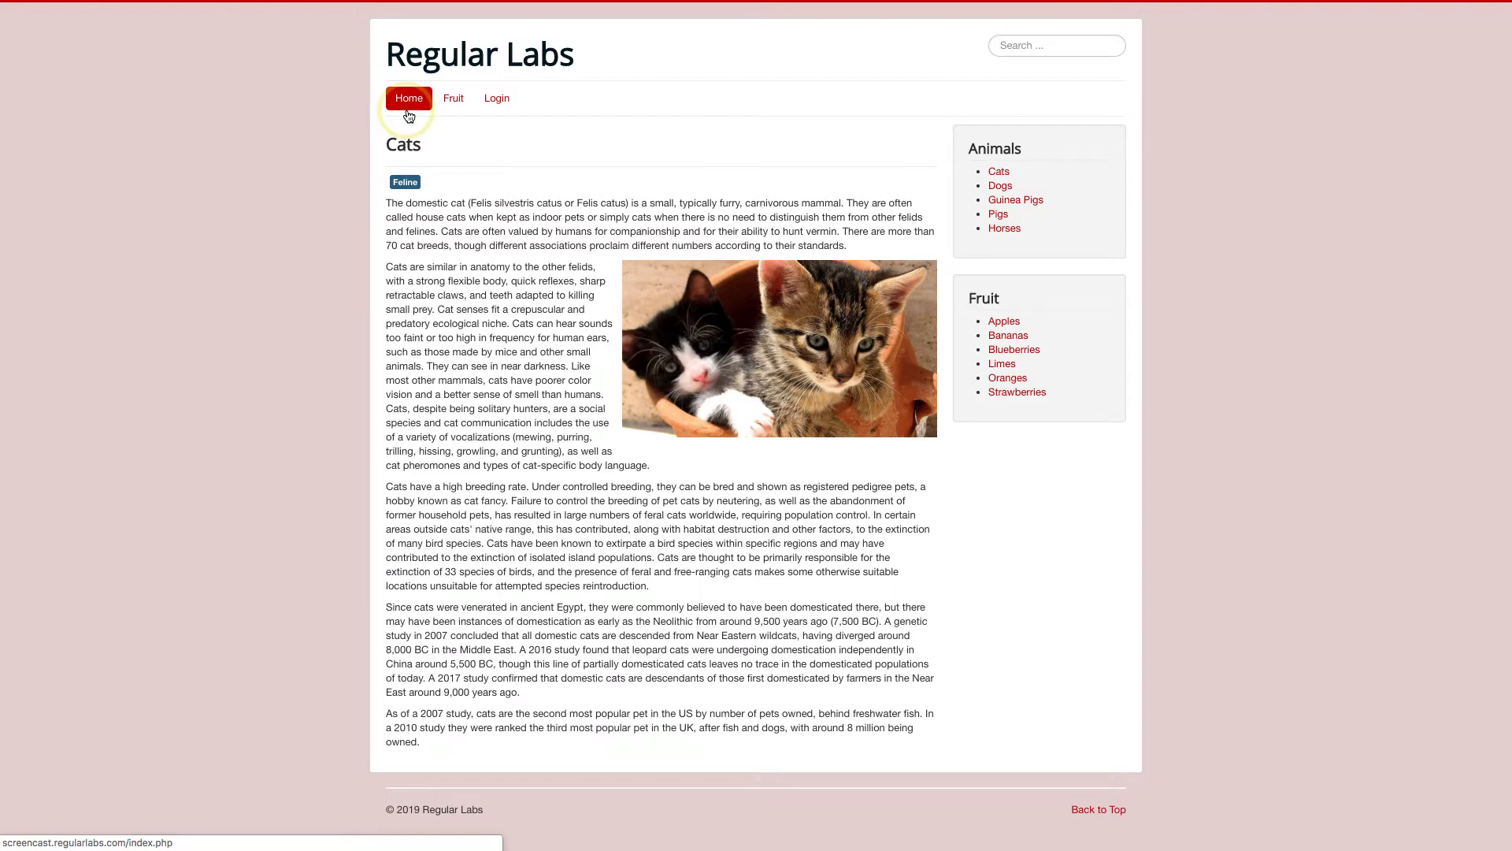
pyautogui.click(1001, 323)
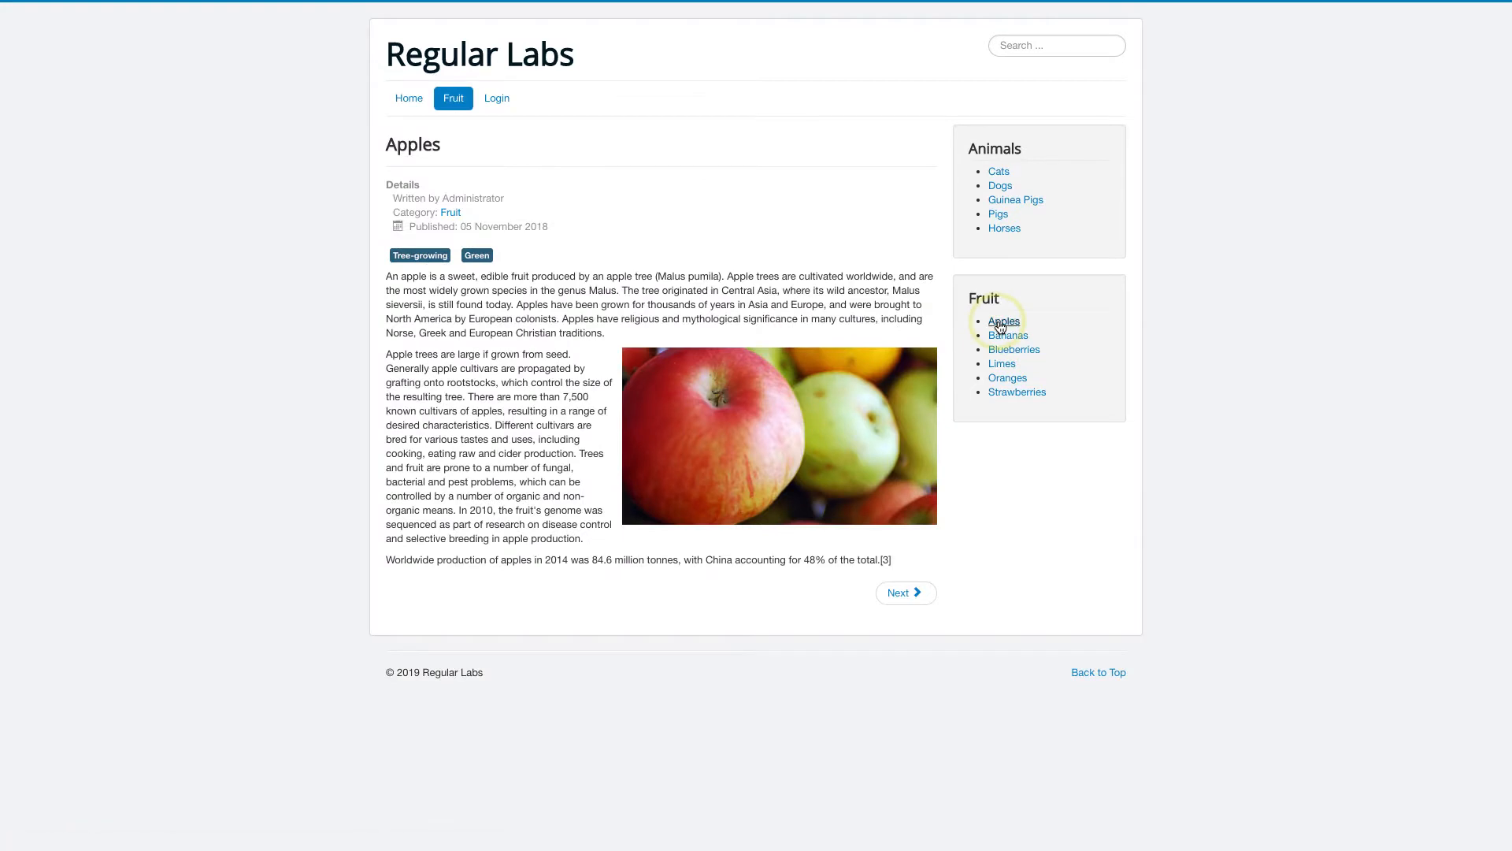
pyautogui.click(439, 109)
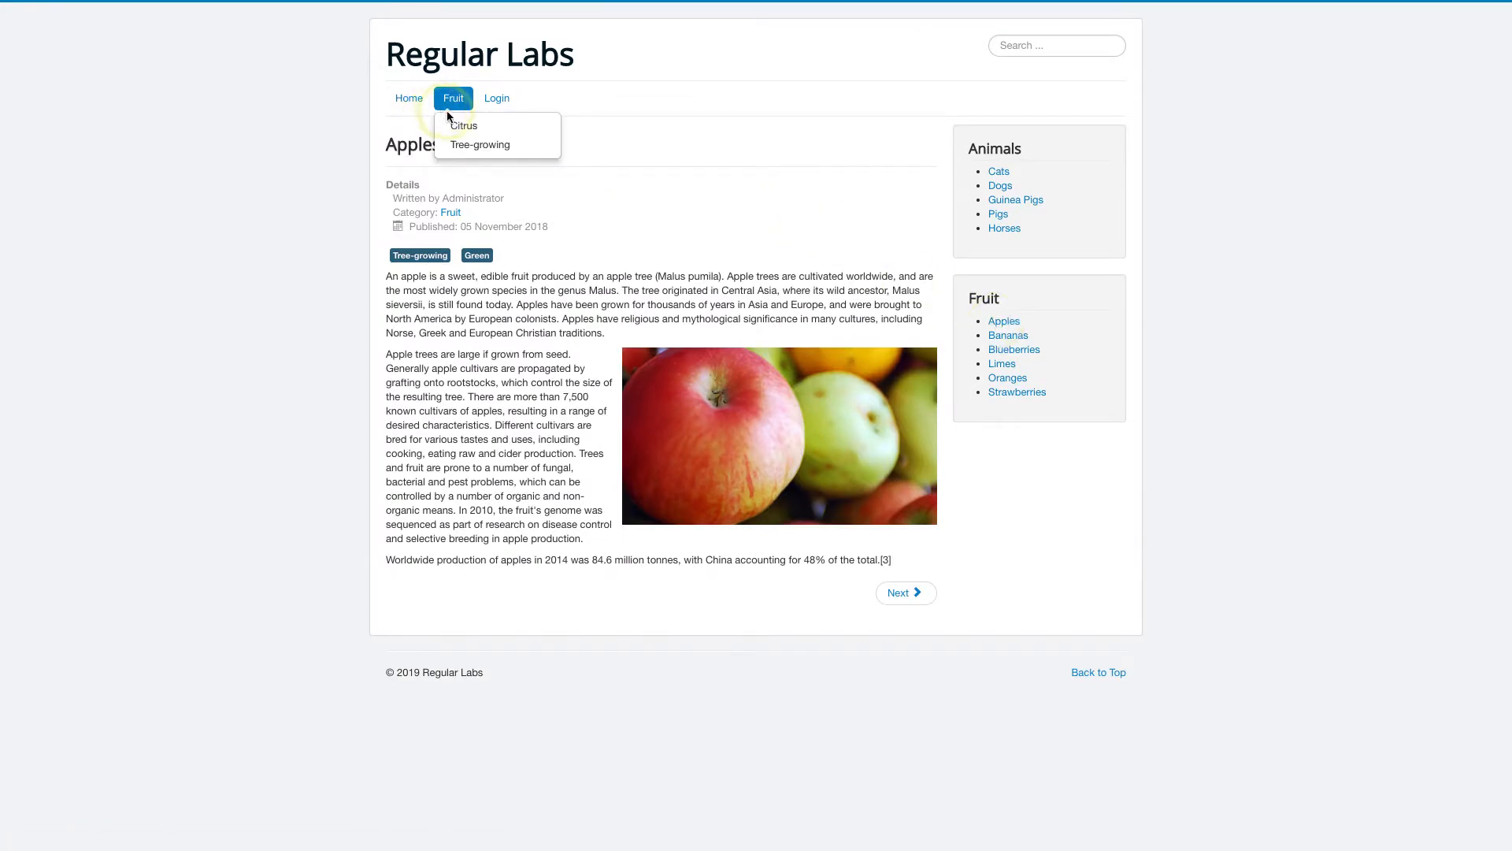
# Set the red style's Home Page assignment to Include and its Menu Items assignment to Ignore.
pyautogui.click(424, 111)
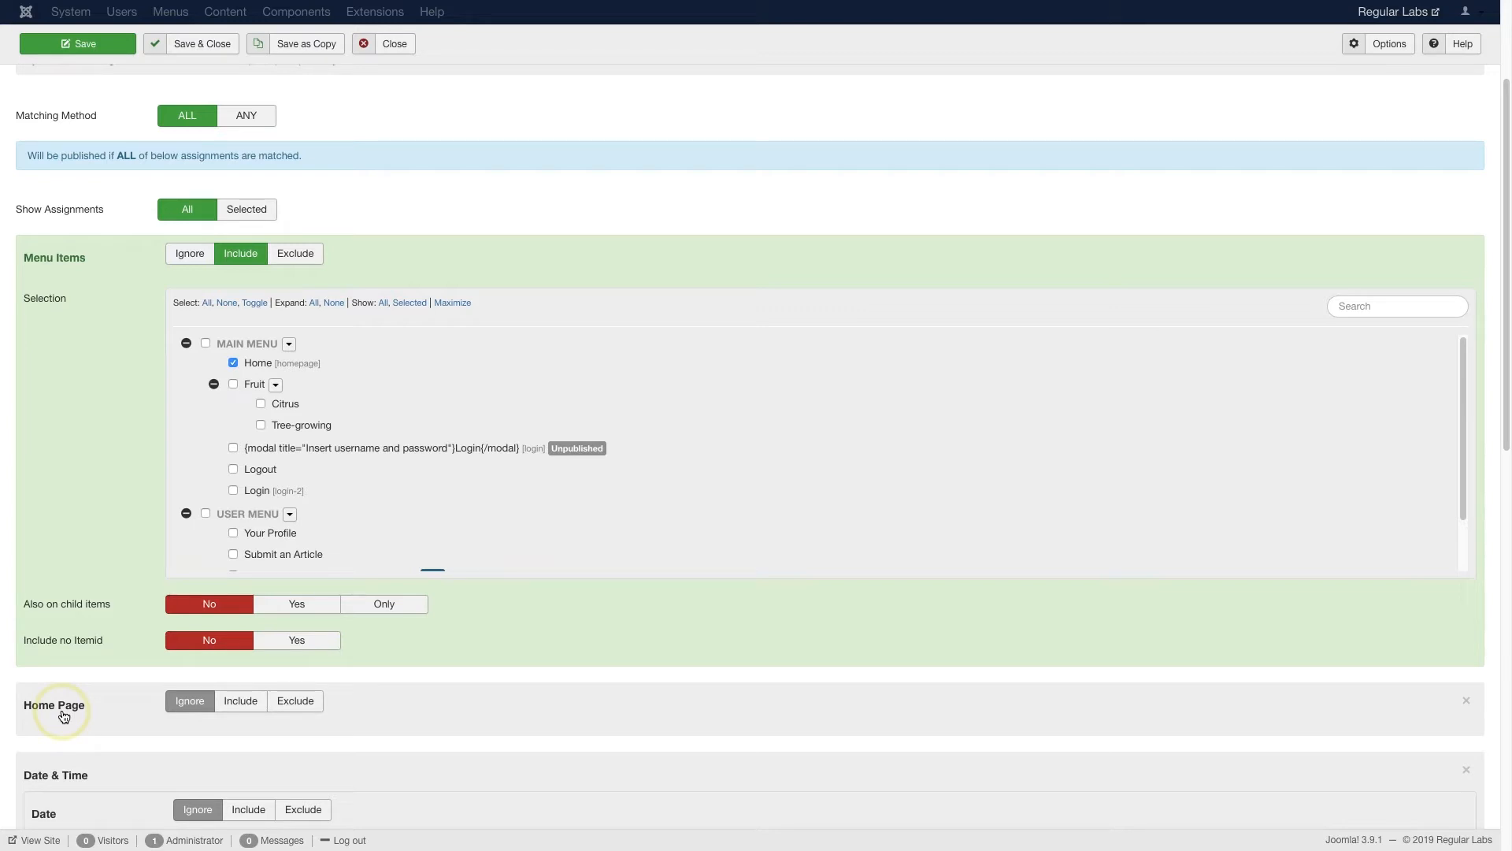
pyautogui.click(240, 701)
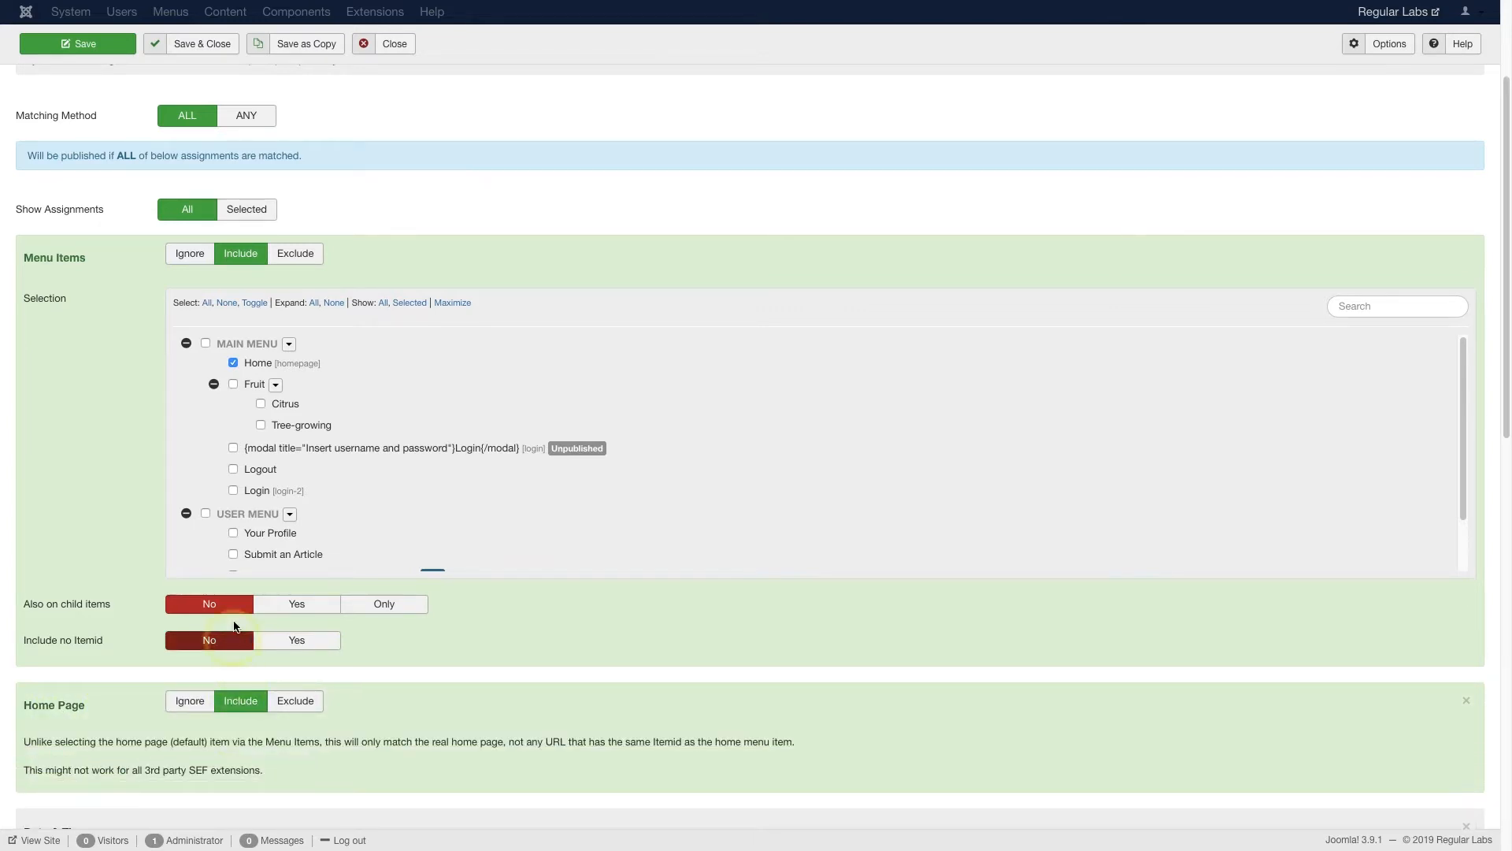
pyautogui.click(190, 253)
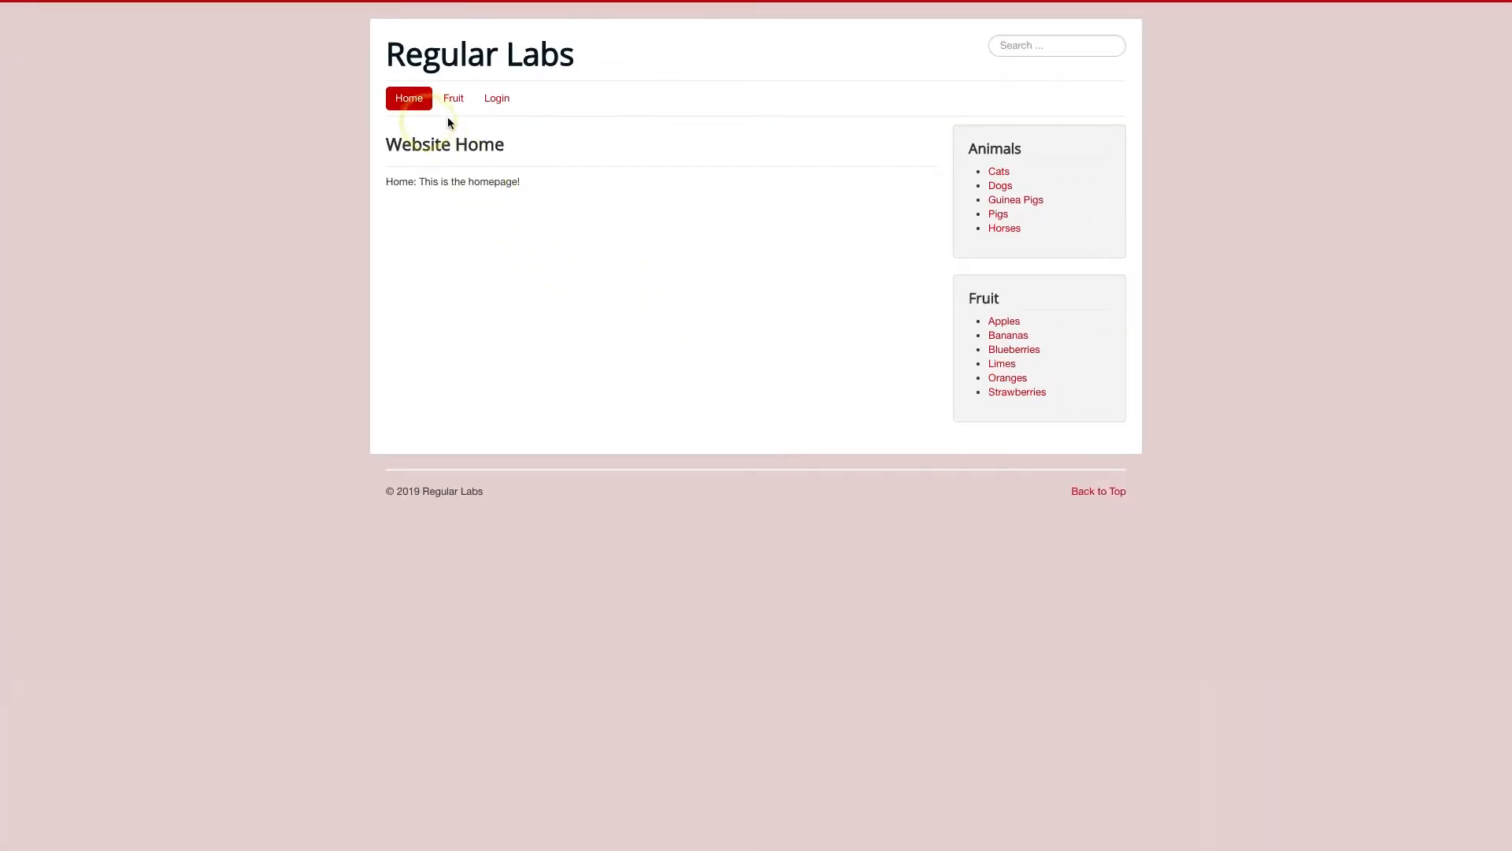
# Check the template style on the website's Cats, Dogs and Apples articles and on its Home page.
pyautogui.click(999, 173)
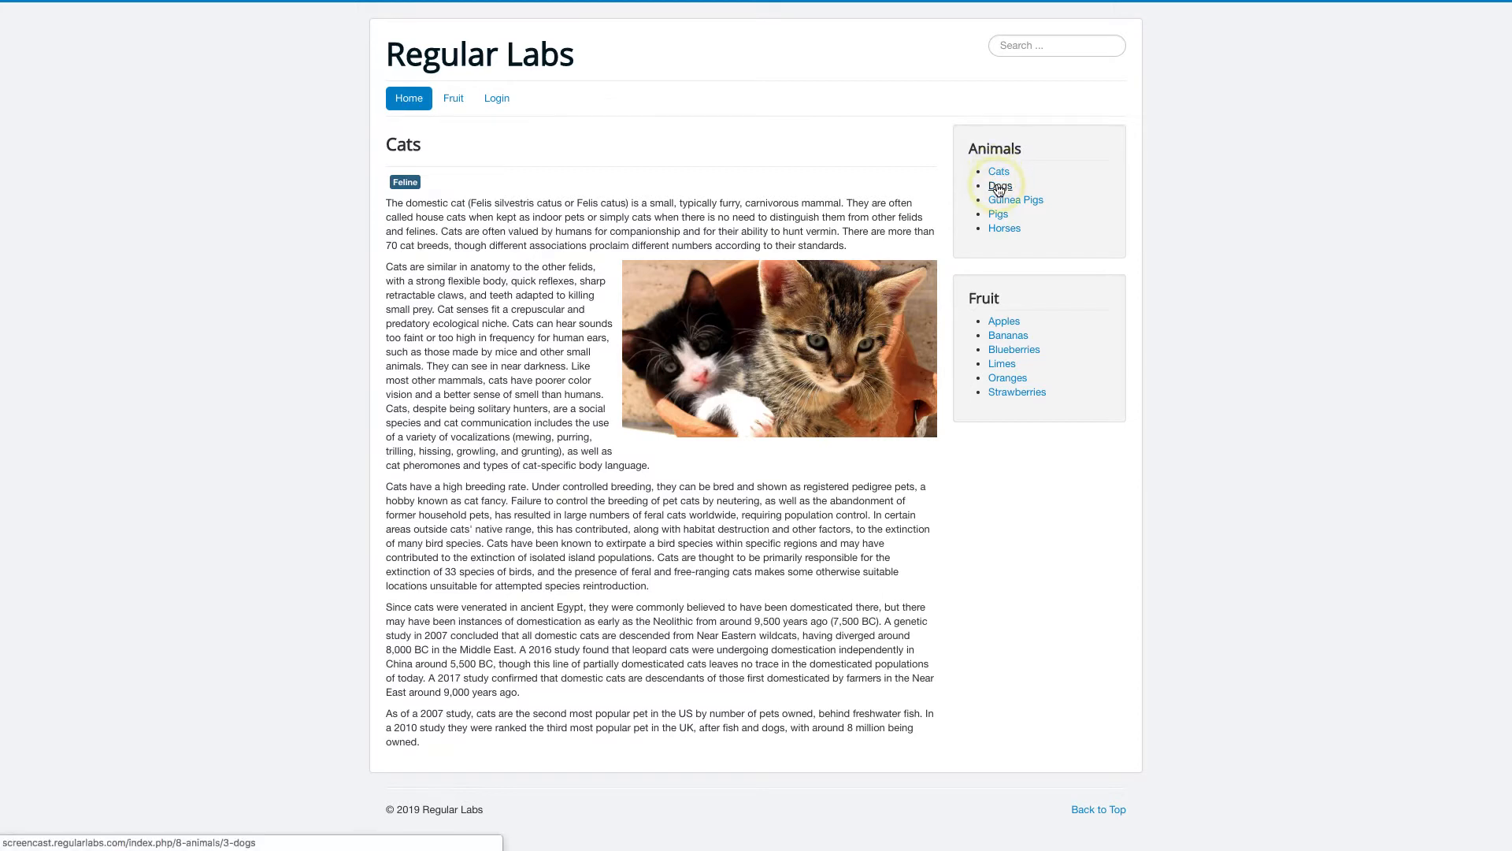
pyautogui.click(1000, 187)
pyautogui.click(1005, 321)
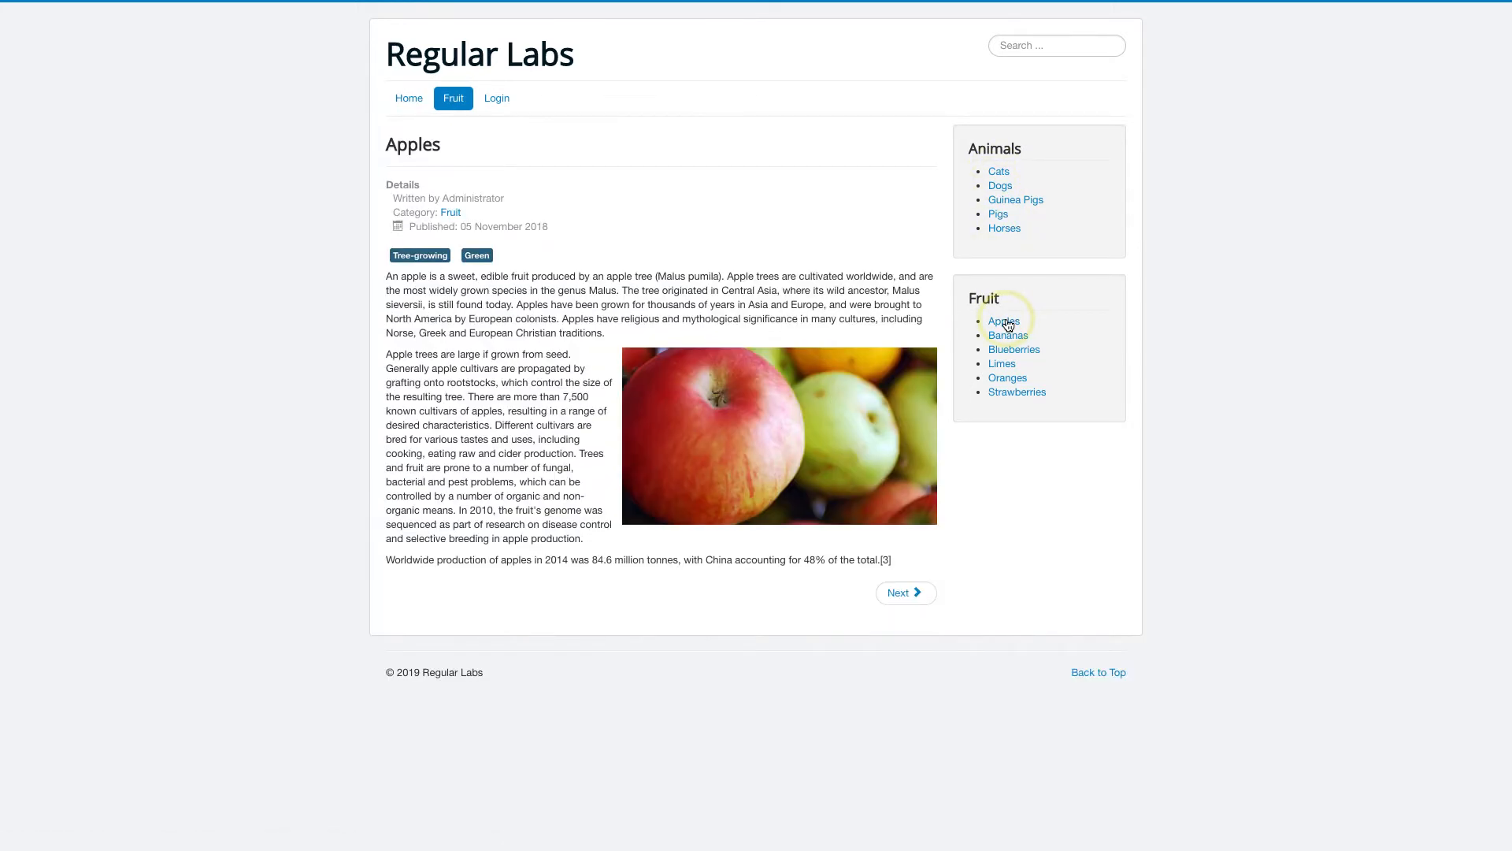
pyautogui.click(398, 97)
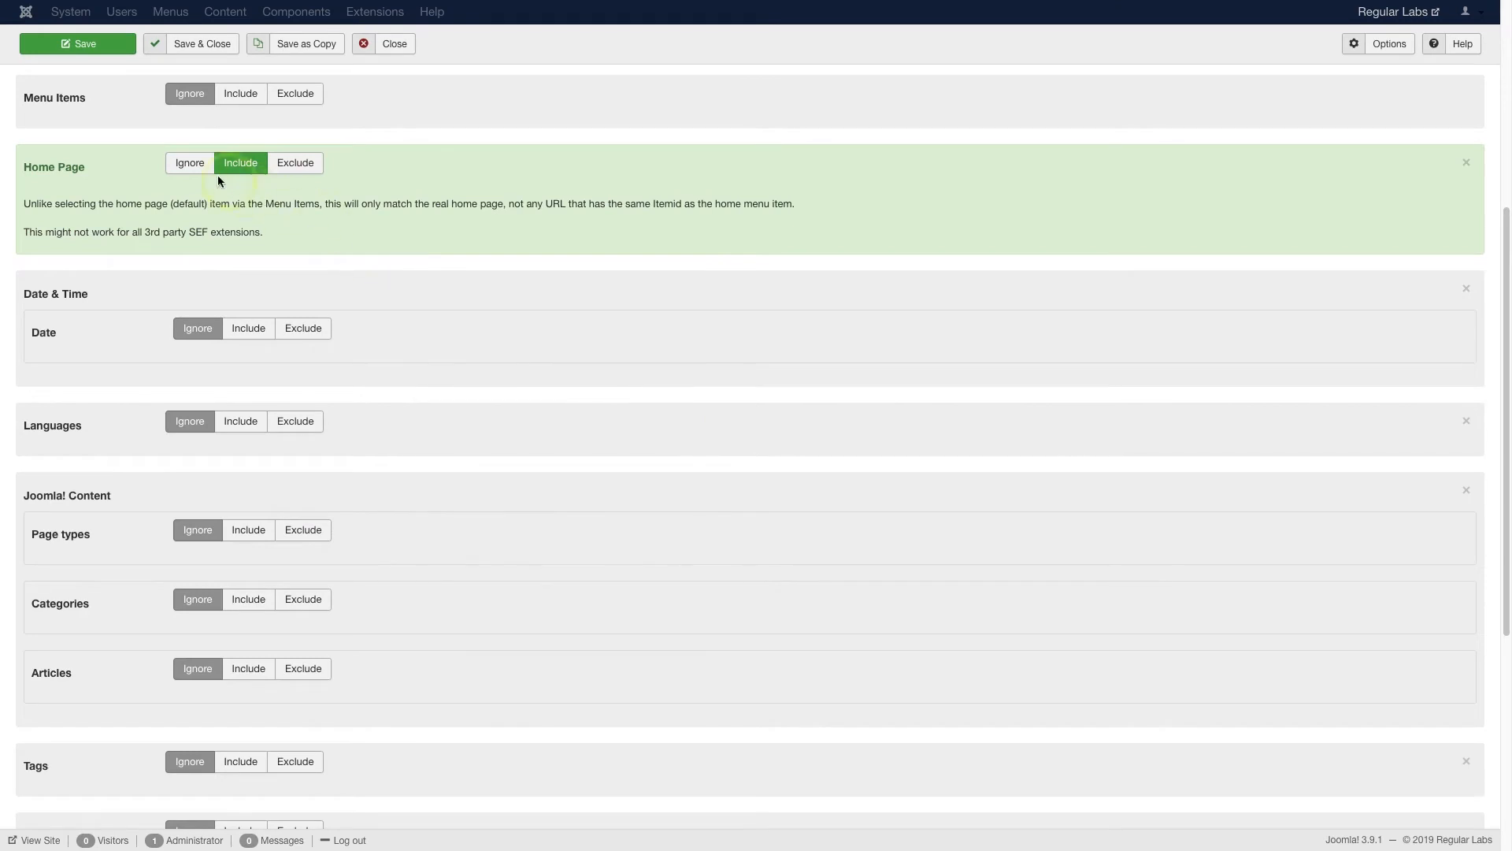
# Set the Home Page assignment to Ignore, and try the Date assignment with Recurring enabled before returning it to Ignore.
pyautogui.click(191, 167)
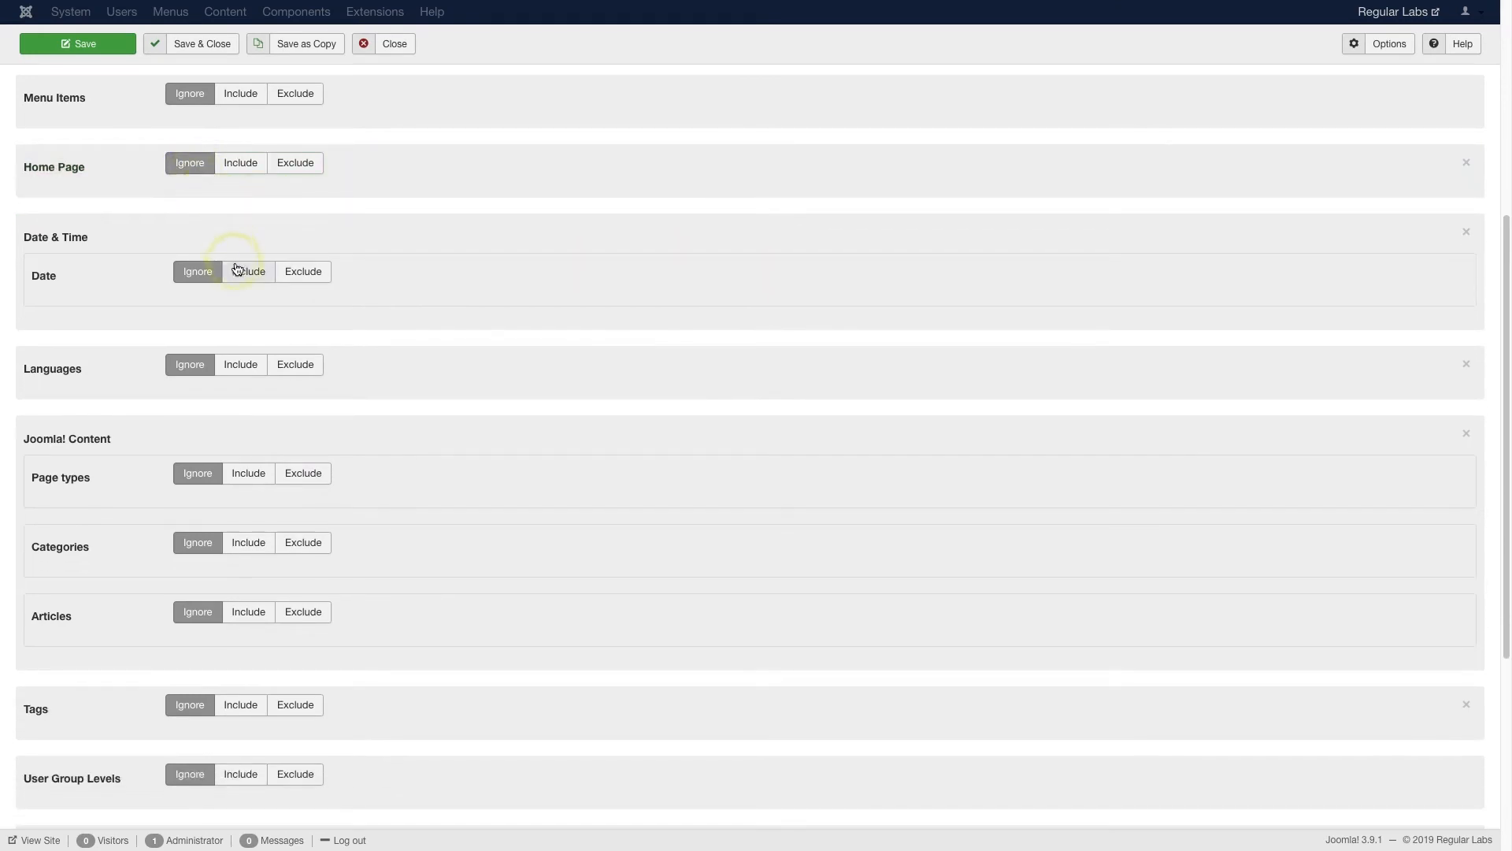
pyautogui.click(238, 271)
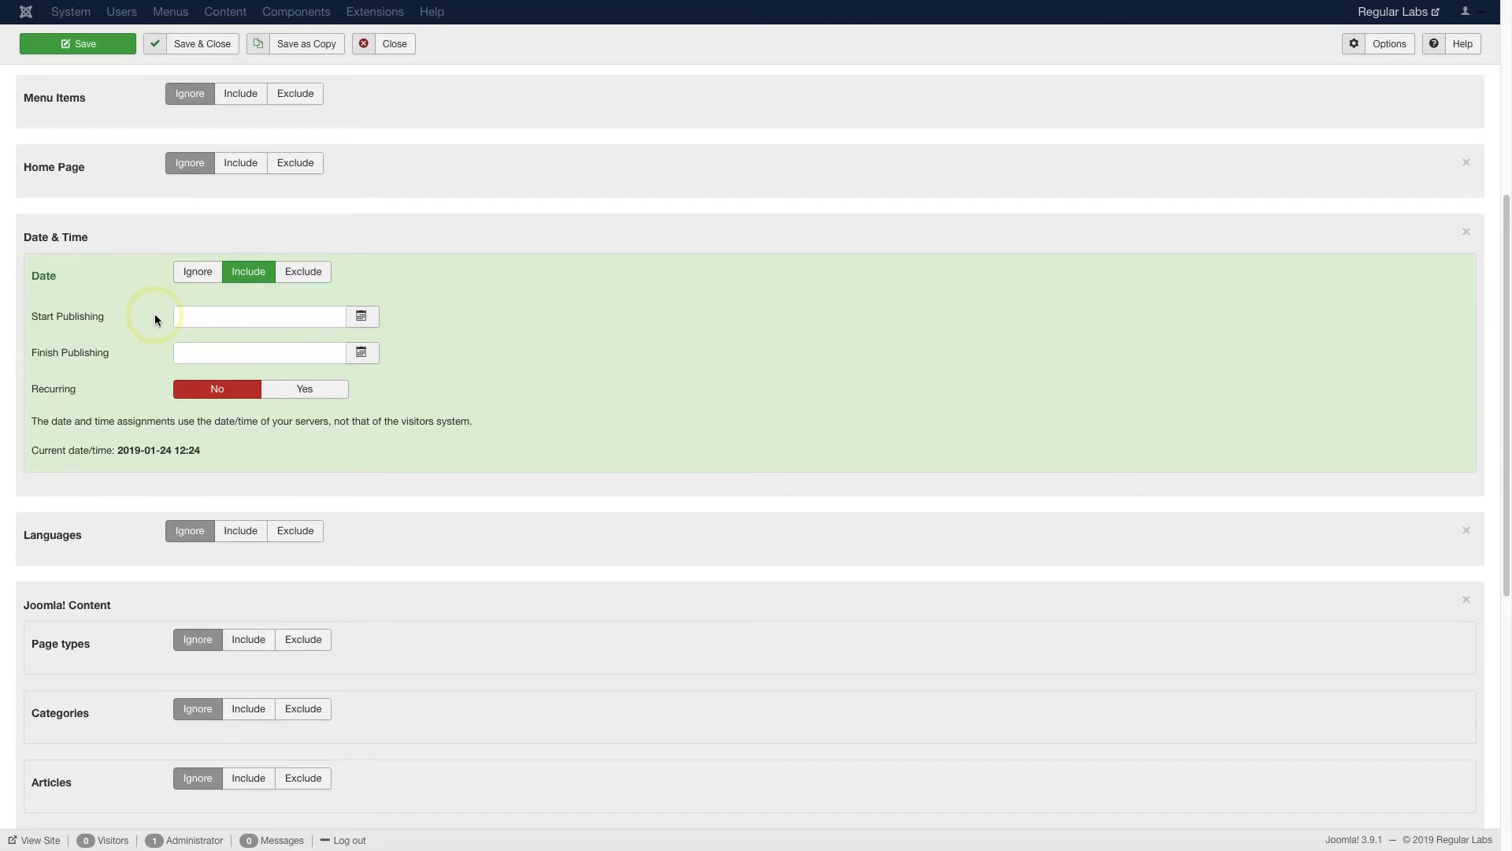
pyautogui.click(302, 391)
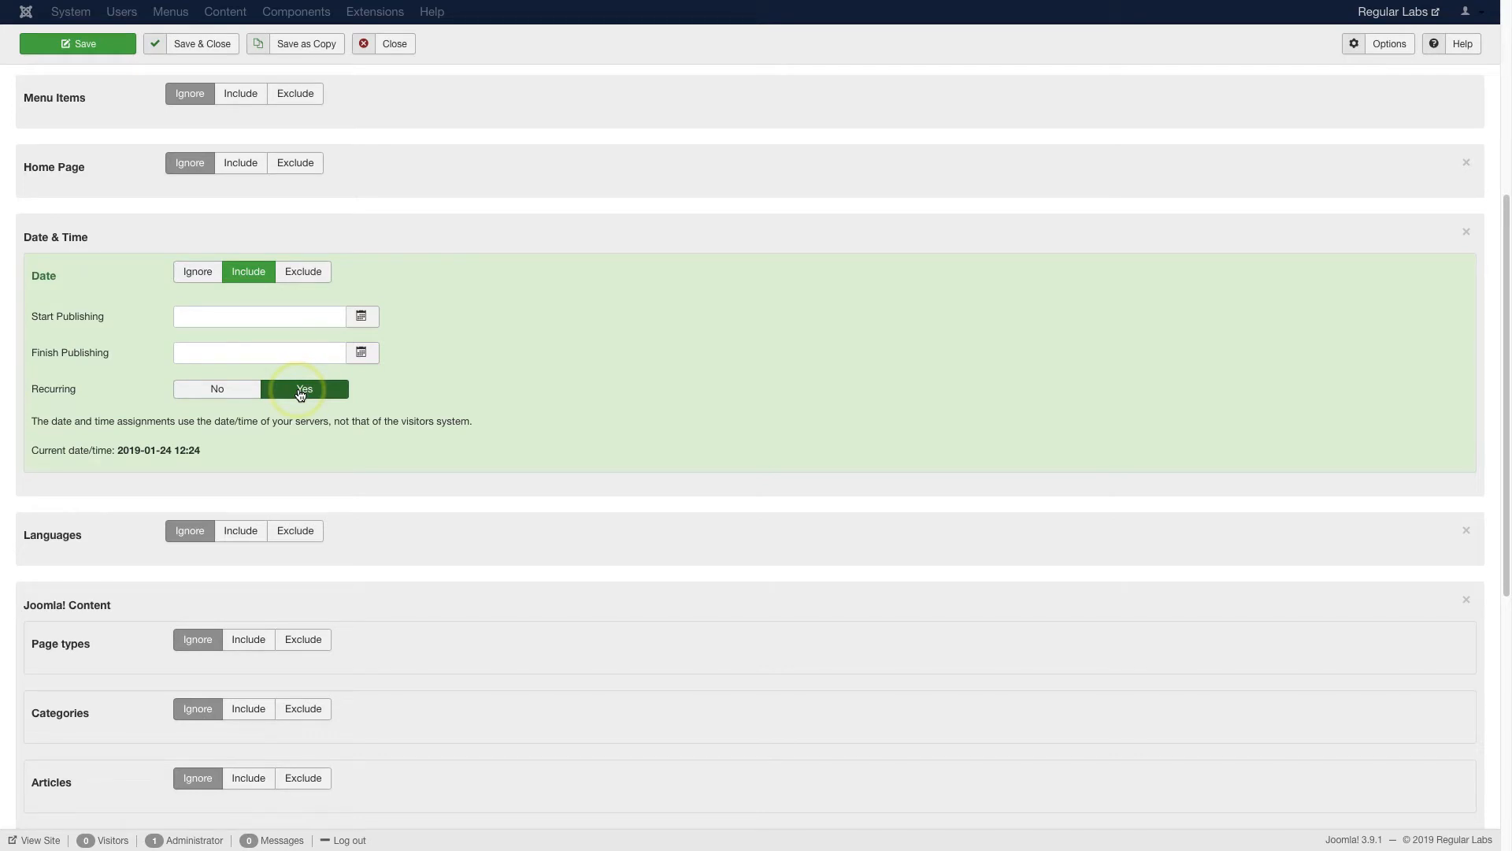
pyautogui.click(198, 273)
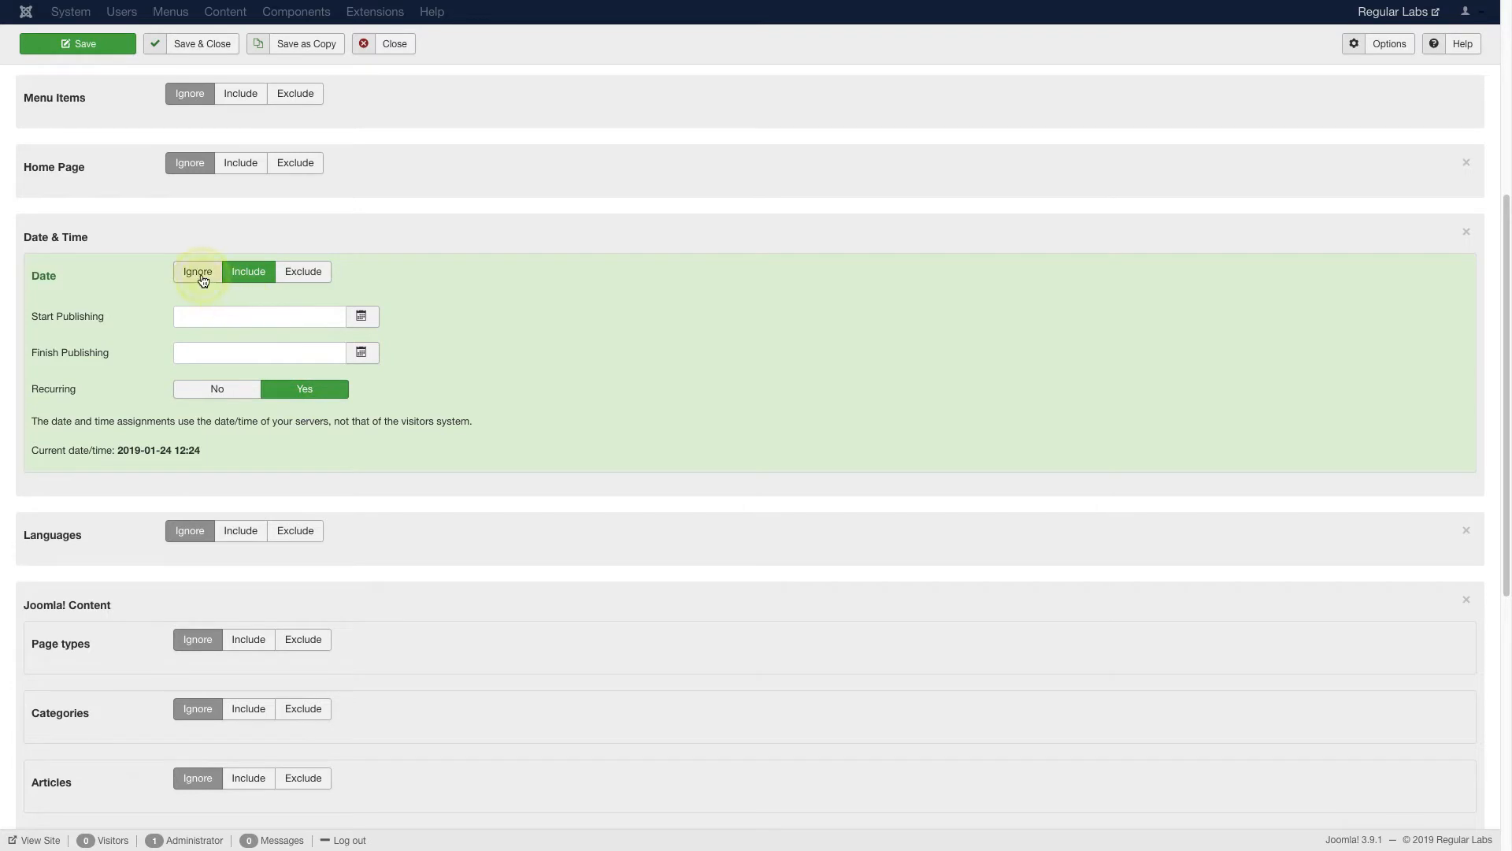
# Review the selectable options of the Languages and Joomla! Content Page types assignments, returning each to Ignore.
pyautogui.click(240, 366)
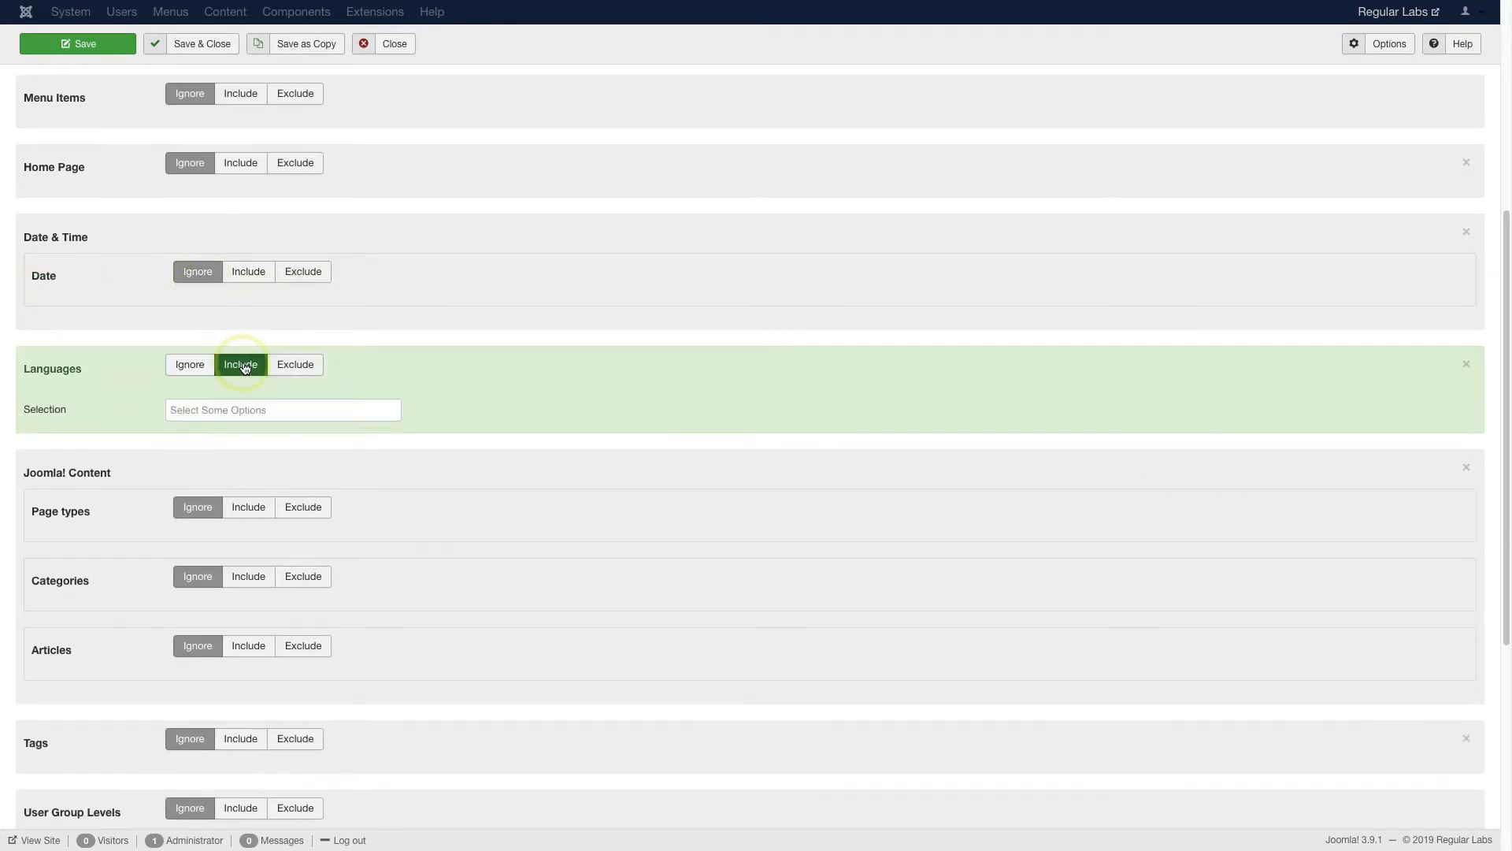
pyautogui.click(203, 406)
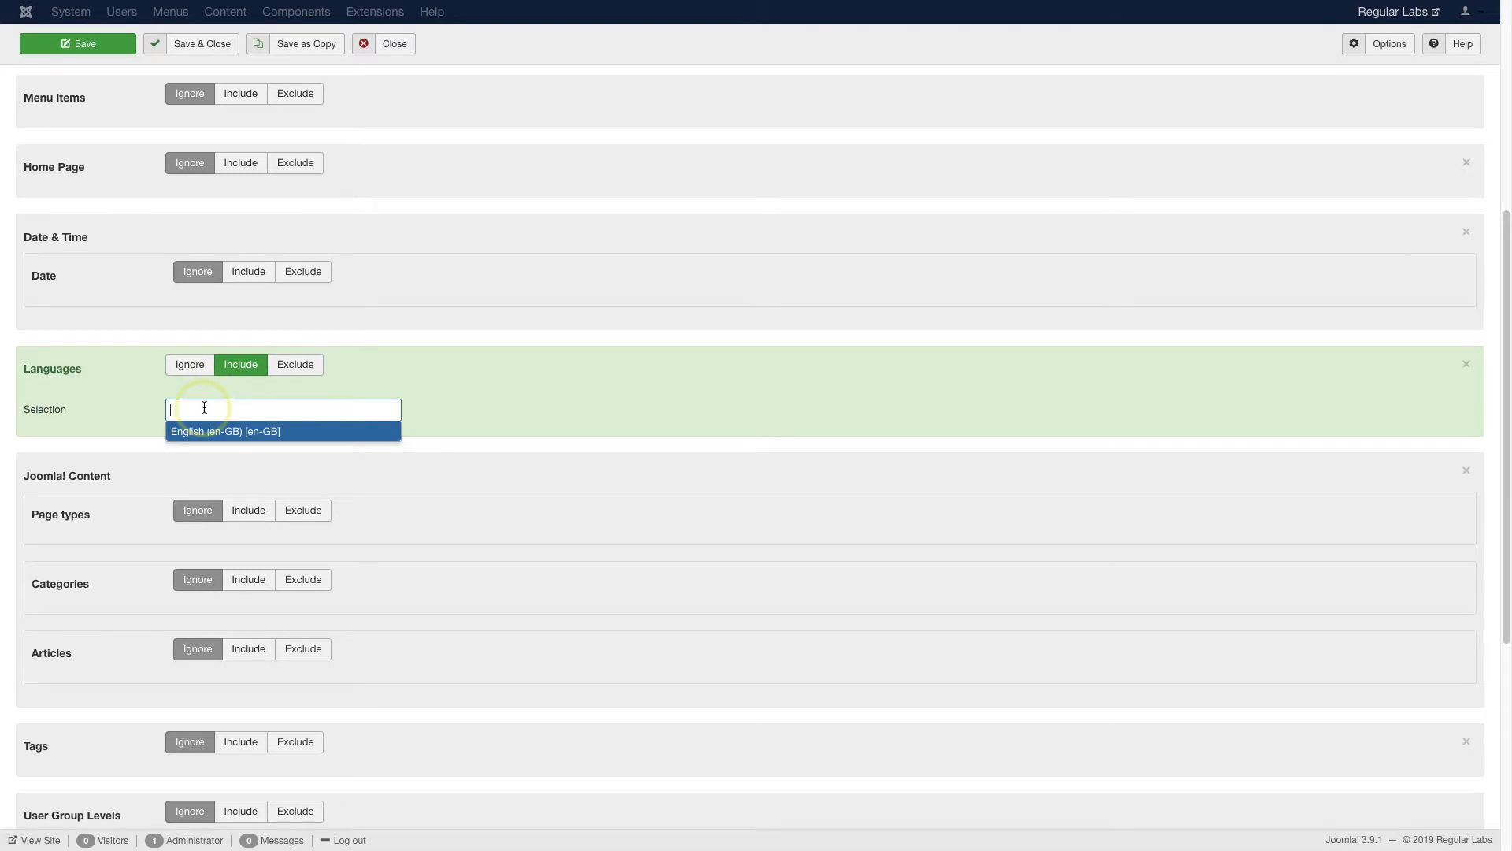
pyautogui.click(192, 369)
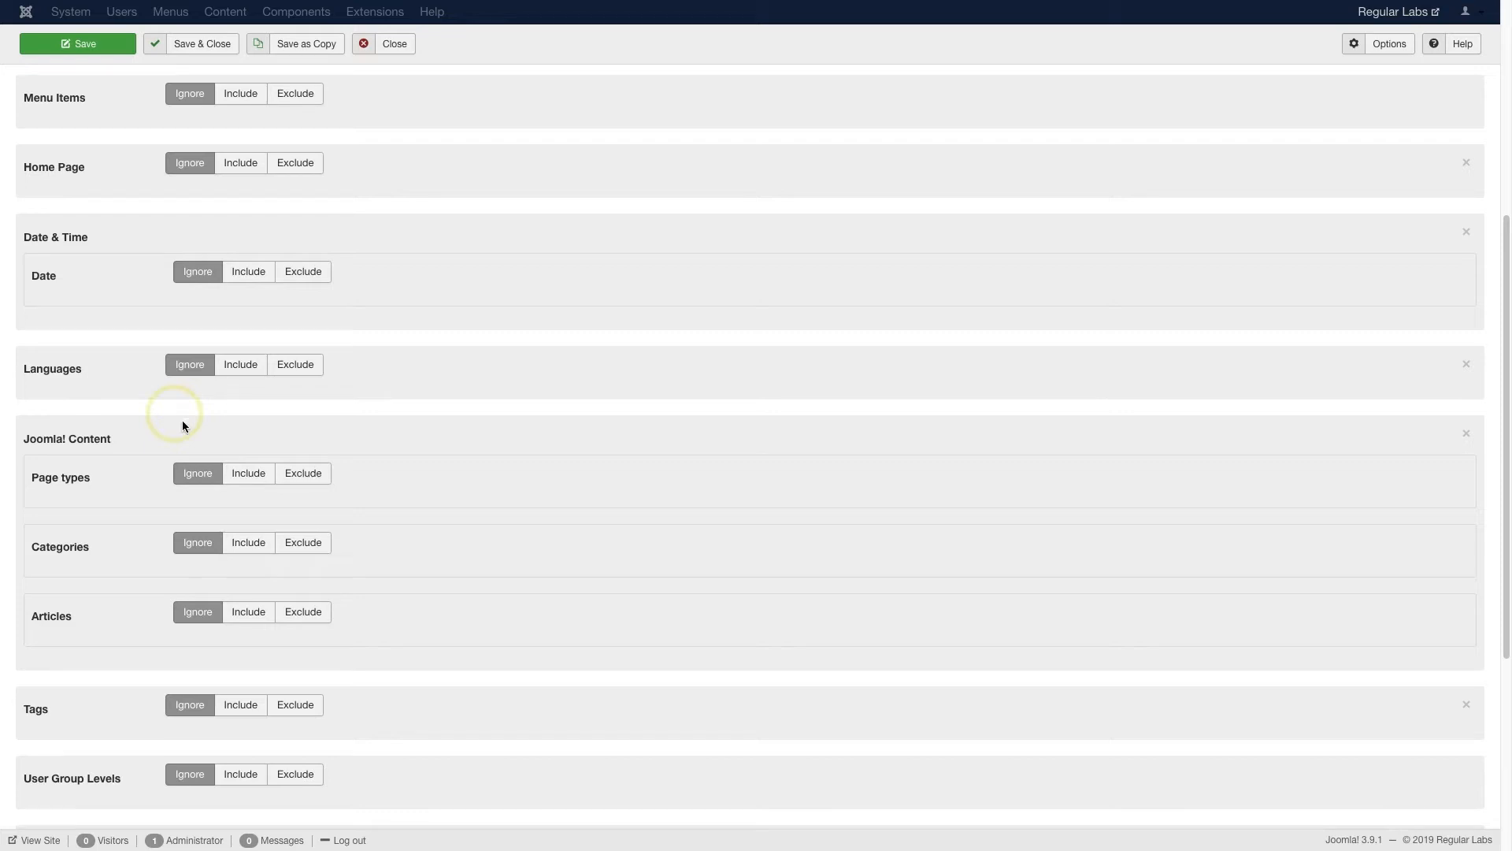
pyautogui.click(239, 472)
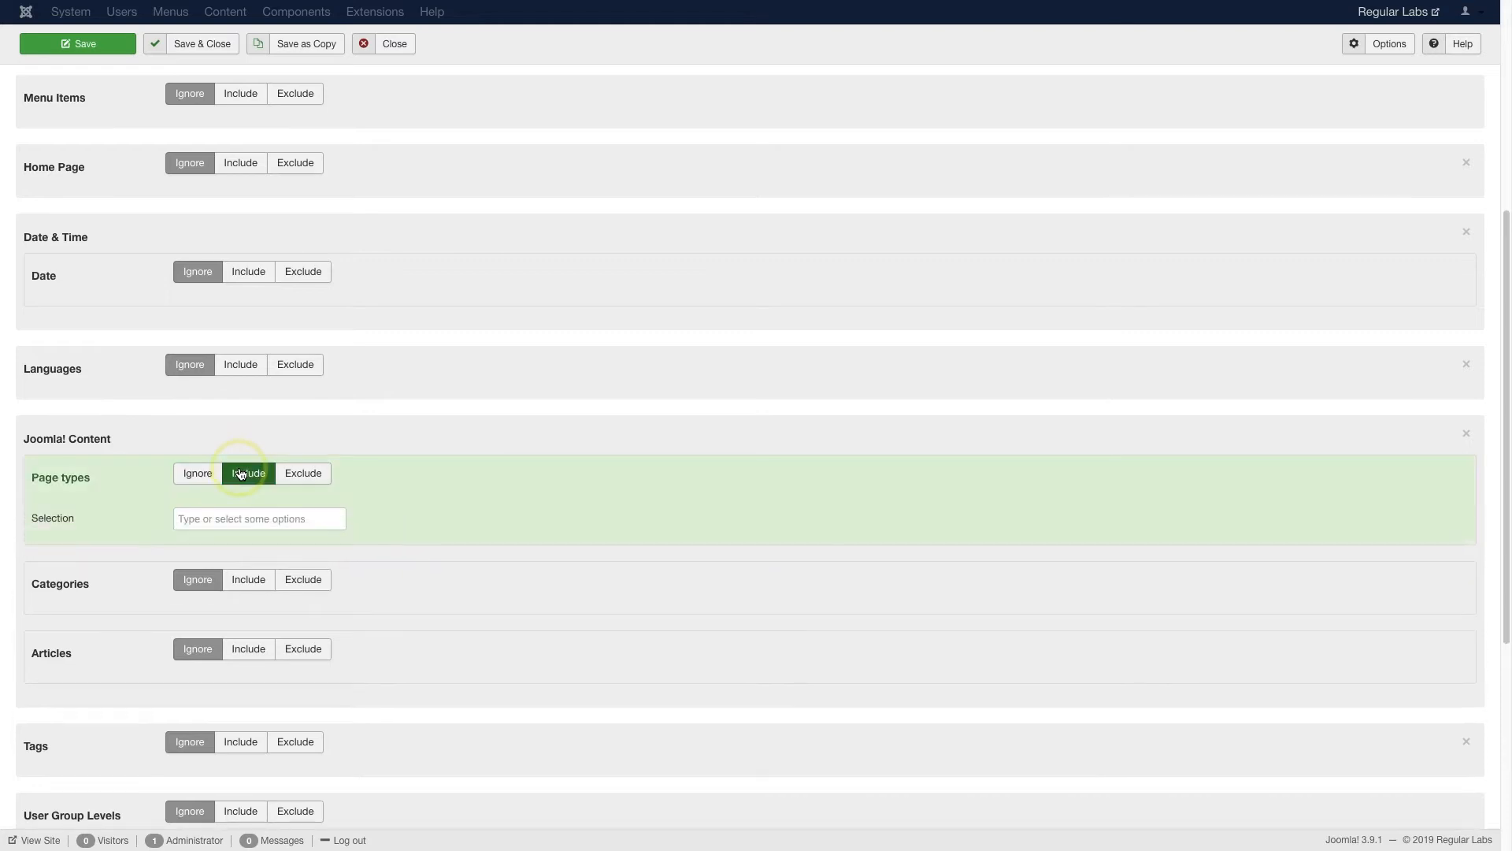
pyautogui.click(229, 516)
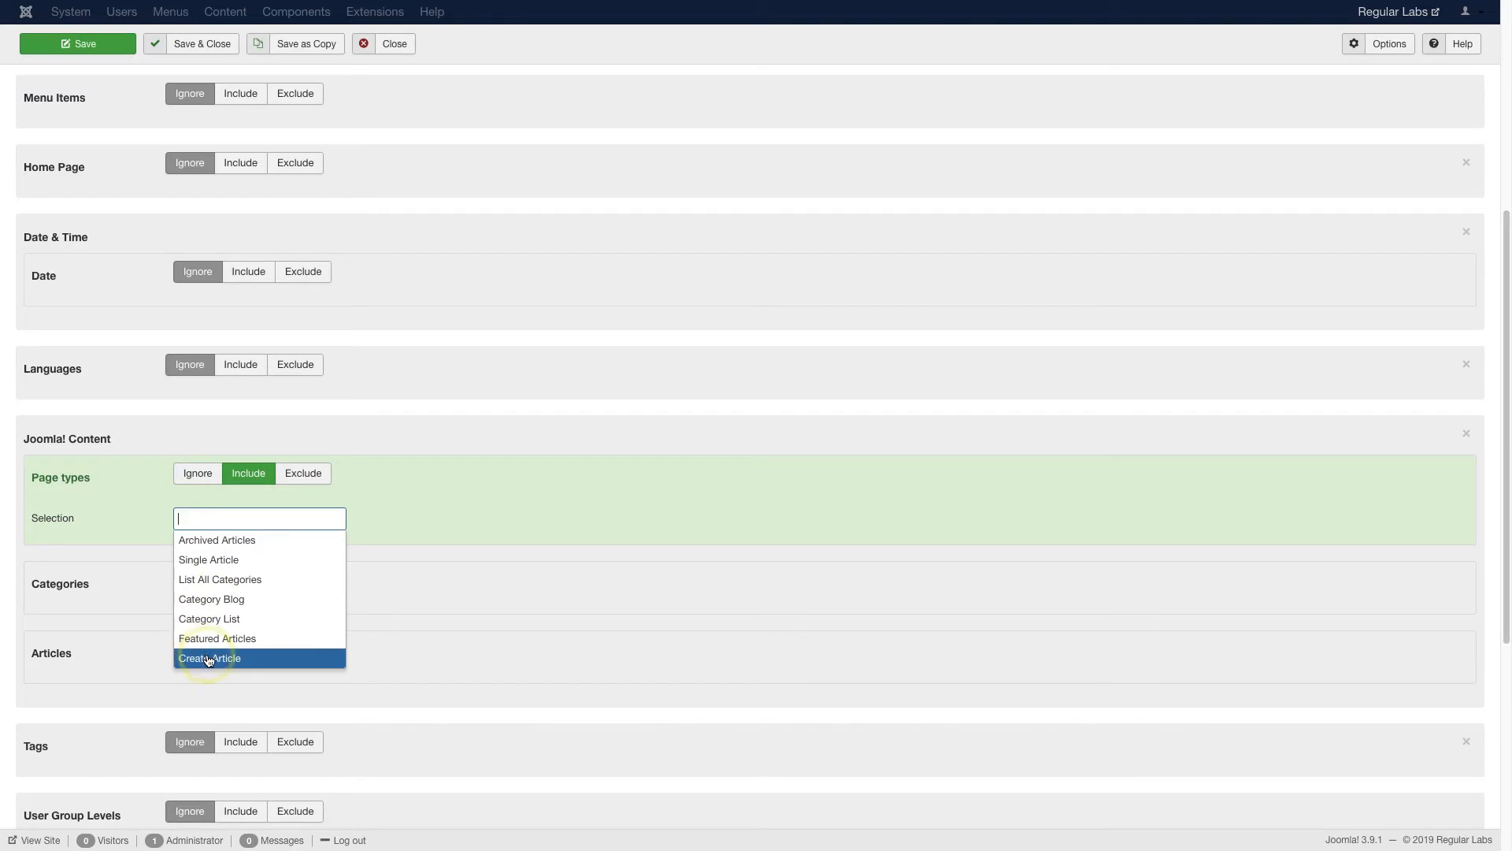
pyautogui.click(194, 475)
# Set the Joomla! Content Categories assignment to Include and select the Fruit category.
pyautogui.click(244, 544)
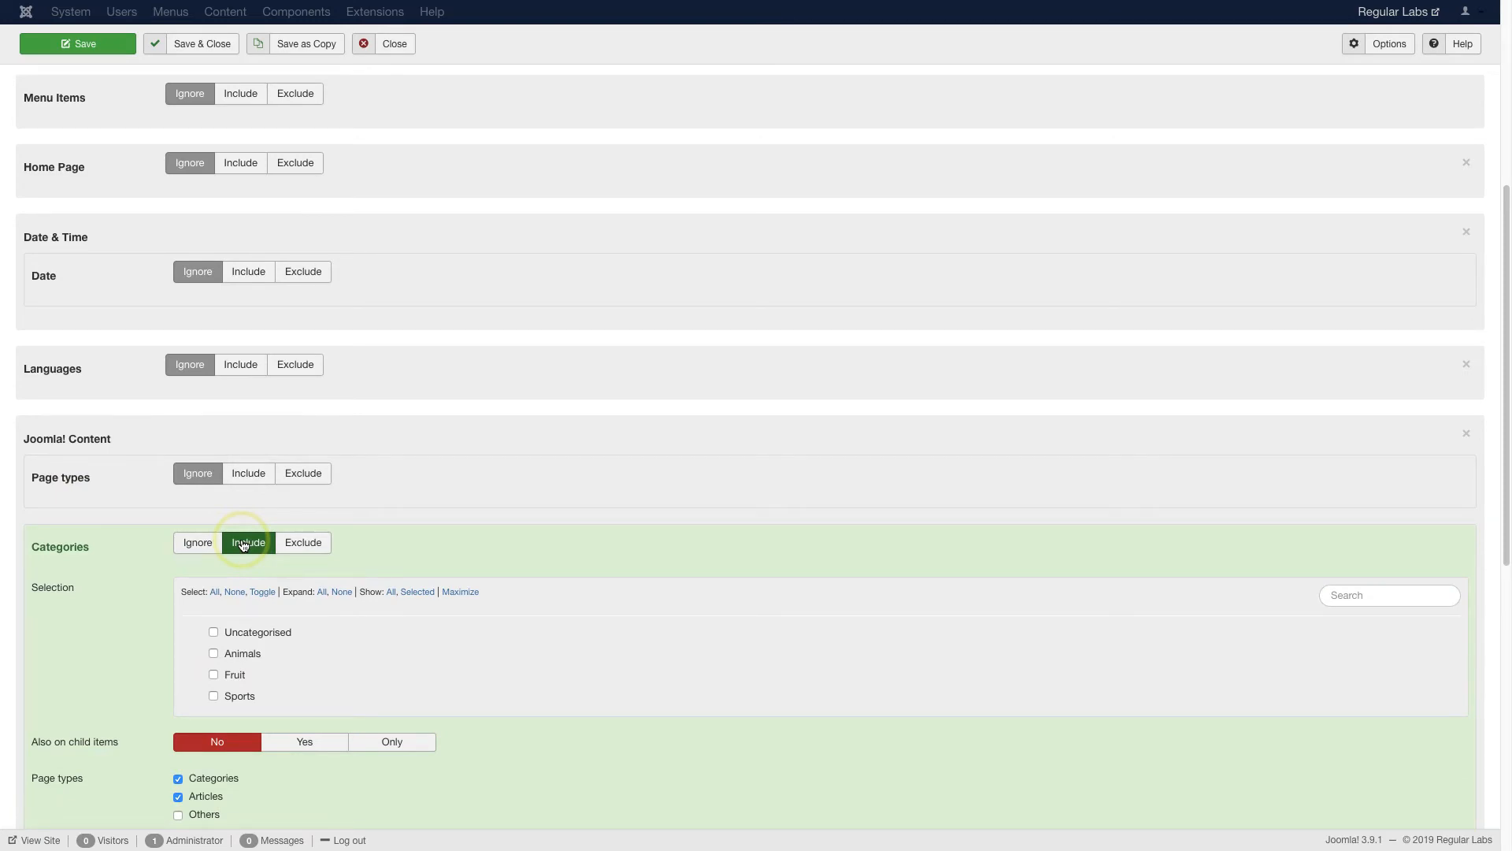
pyautogui.click(286, 543)
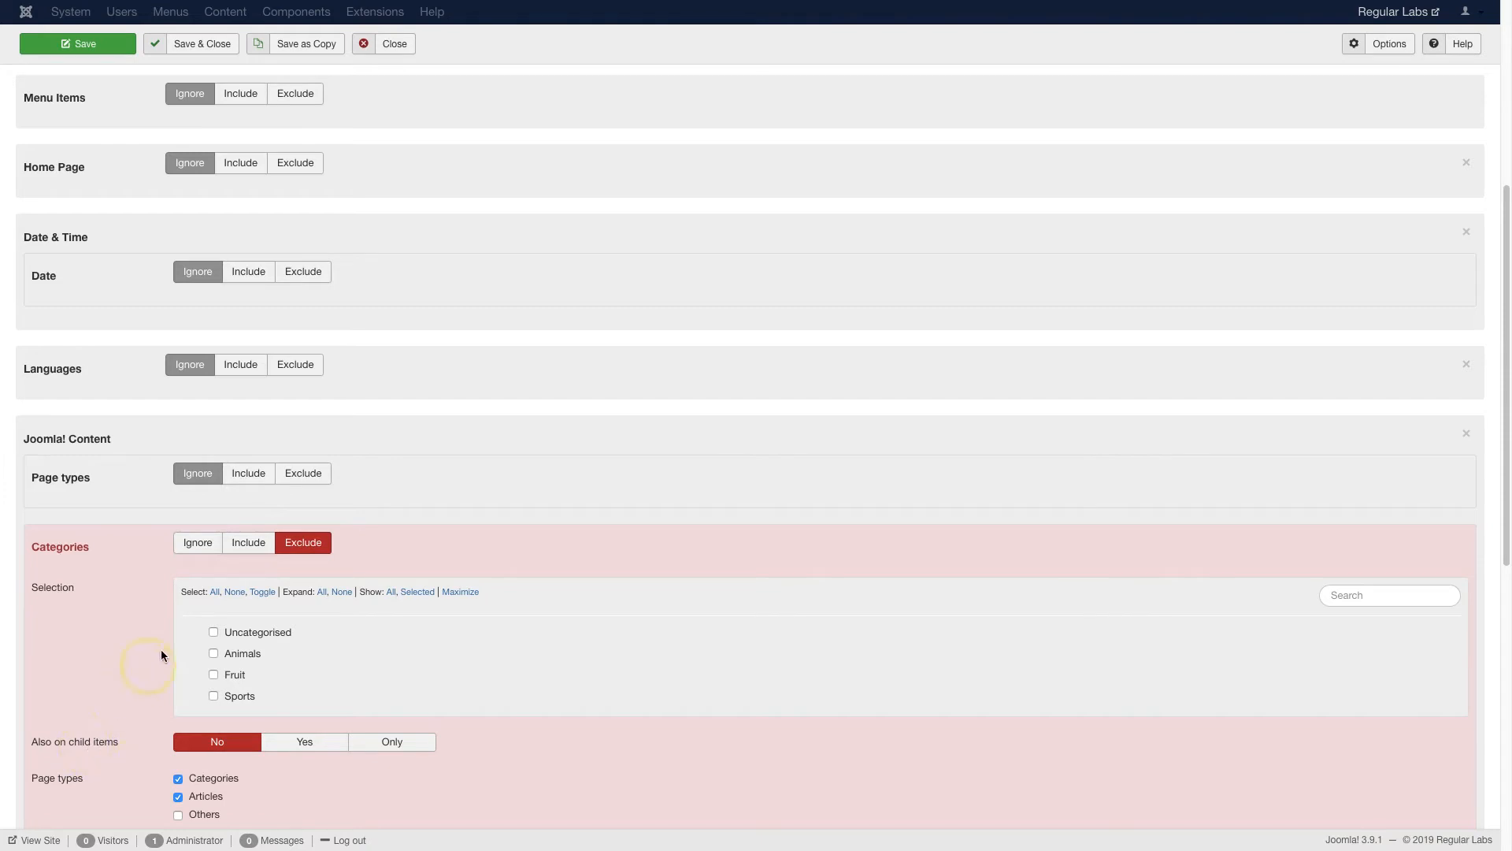
pyautogui.click(245, 543)
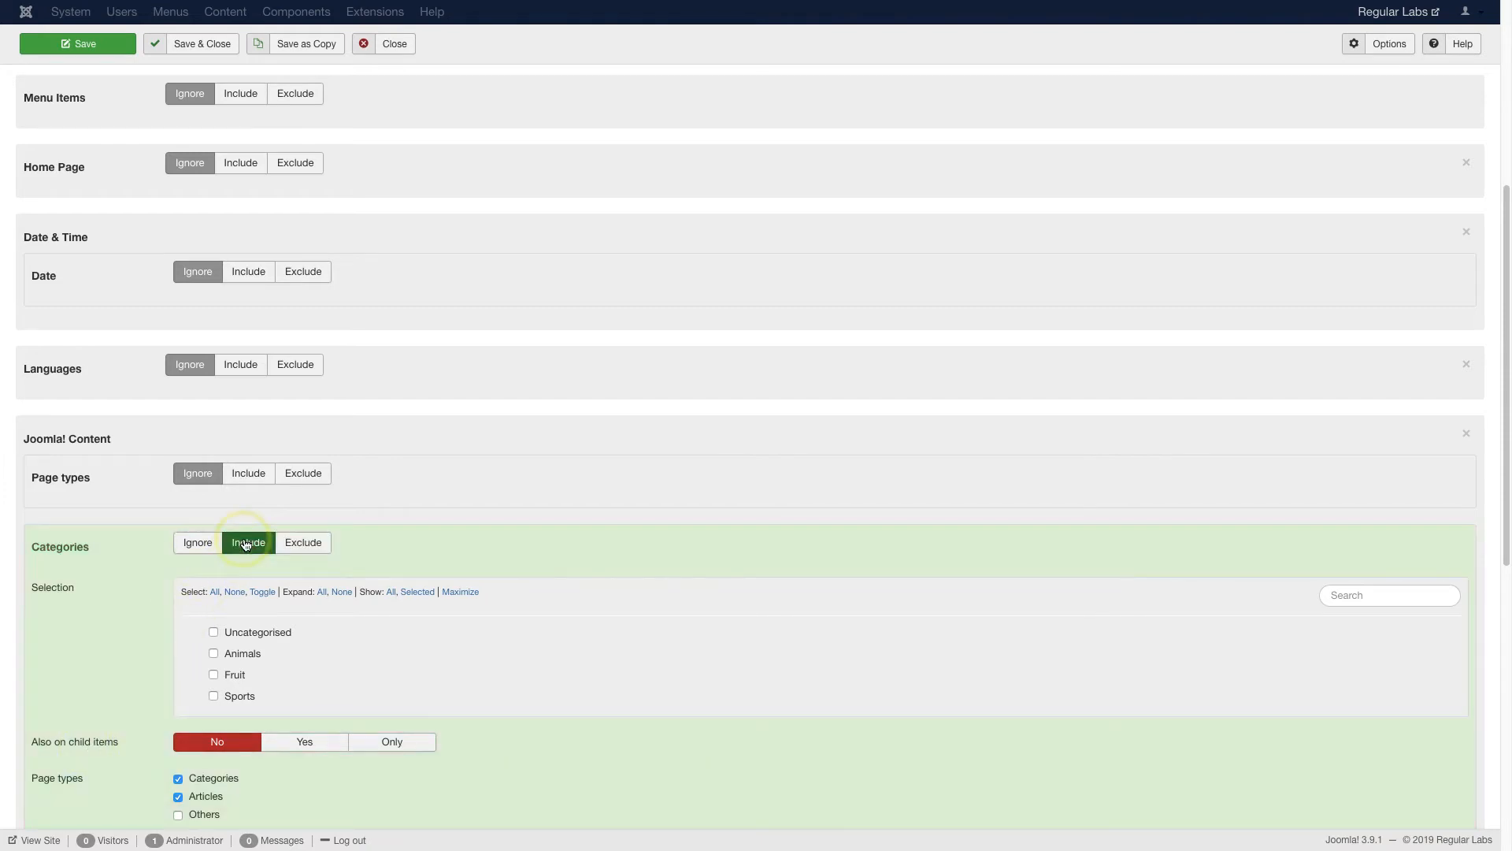
pyautogui.click(213, 675)
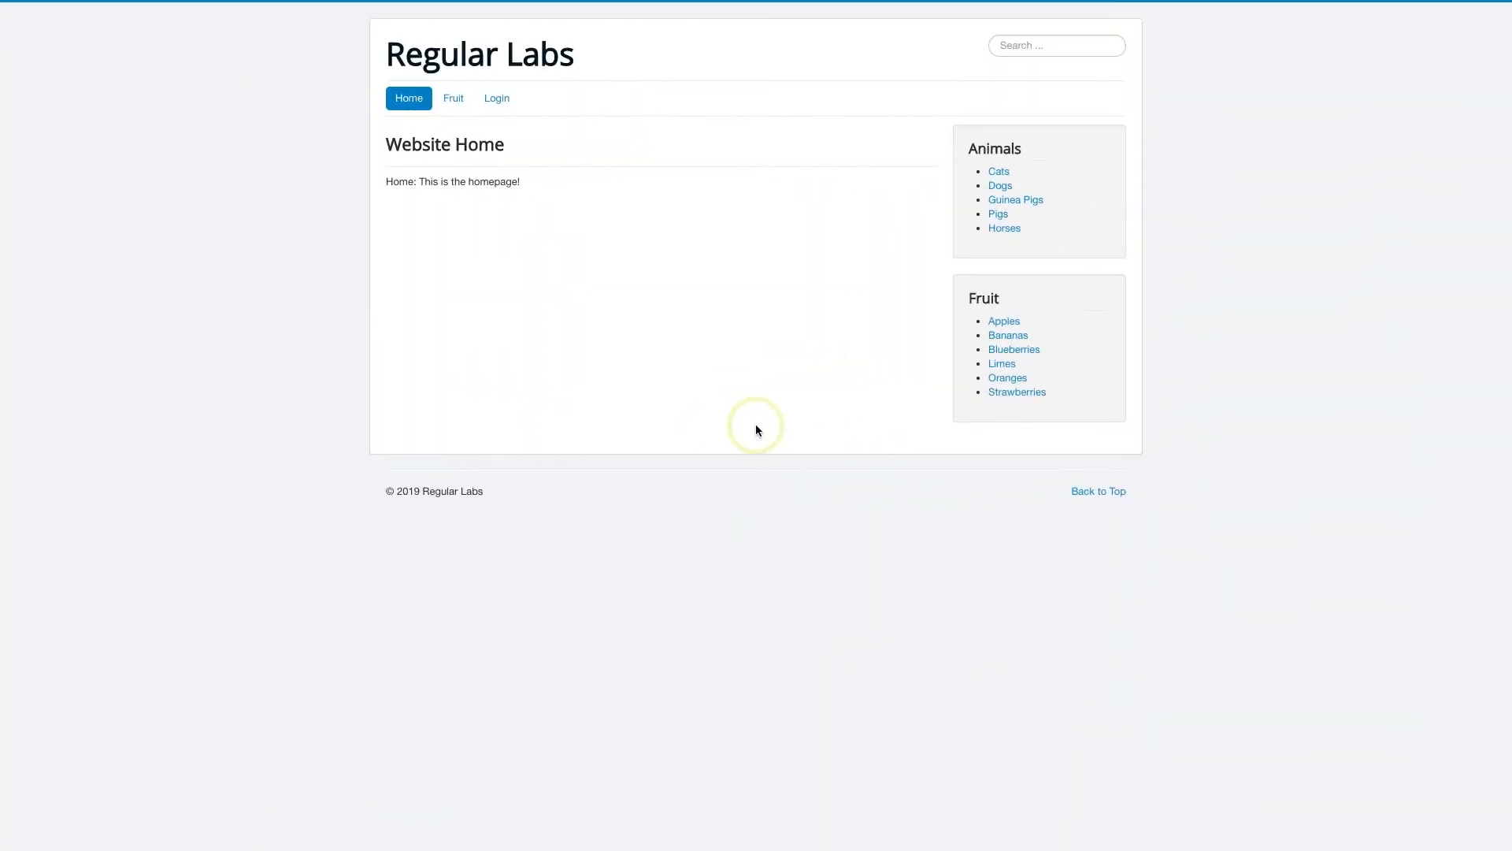
# Check the template style on the website's Fruit page and in its Apples and Bananas articles.
pyautogui.click(454, 99)
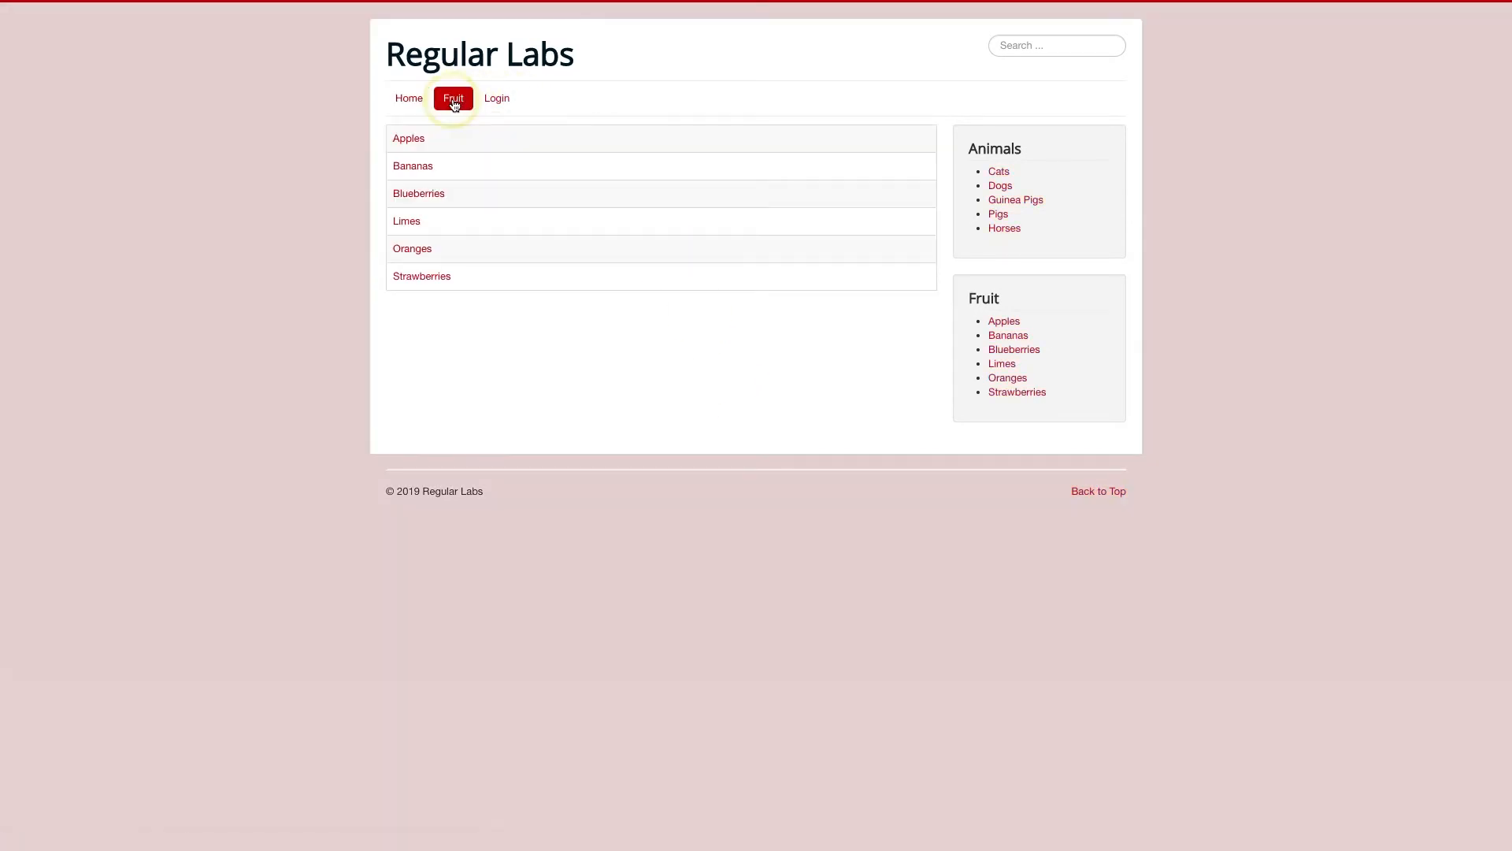
pyautogui.click(415, 140)
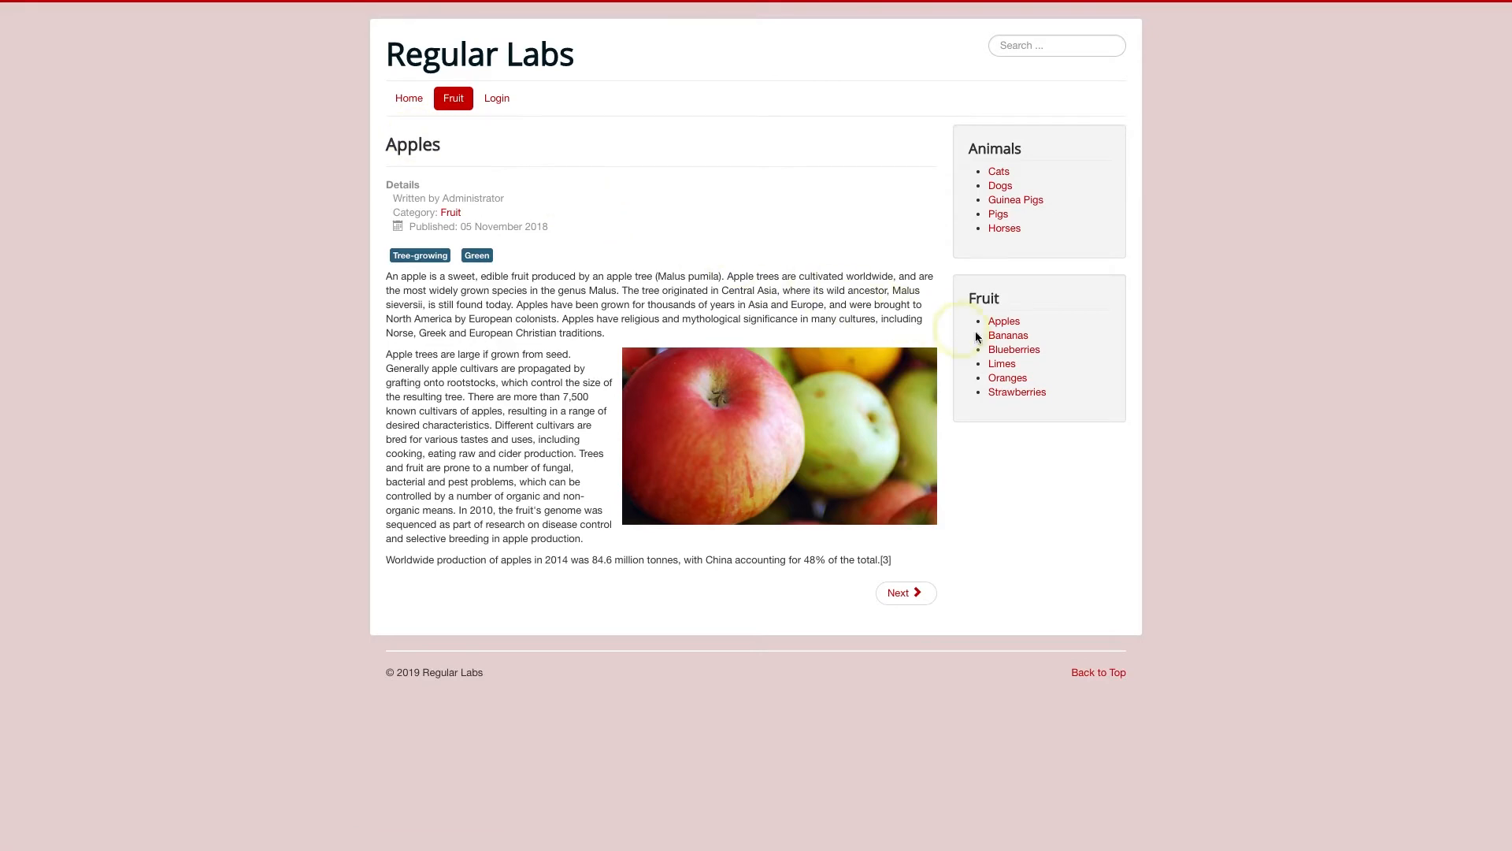
pyautogui.click(1006, 337)
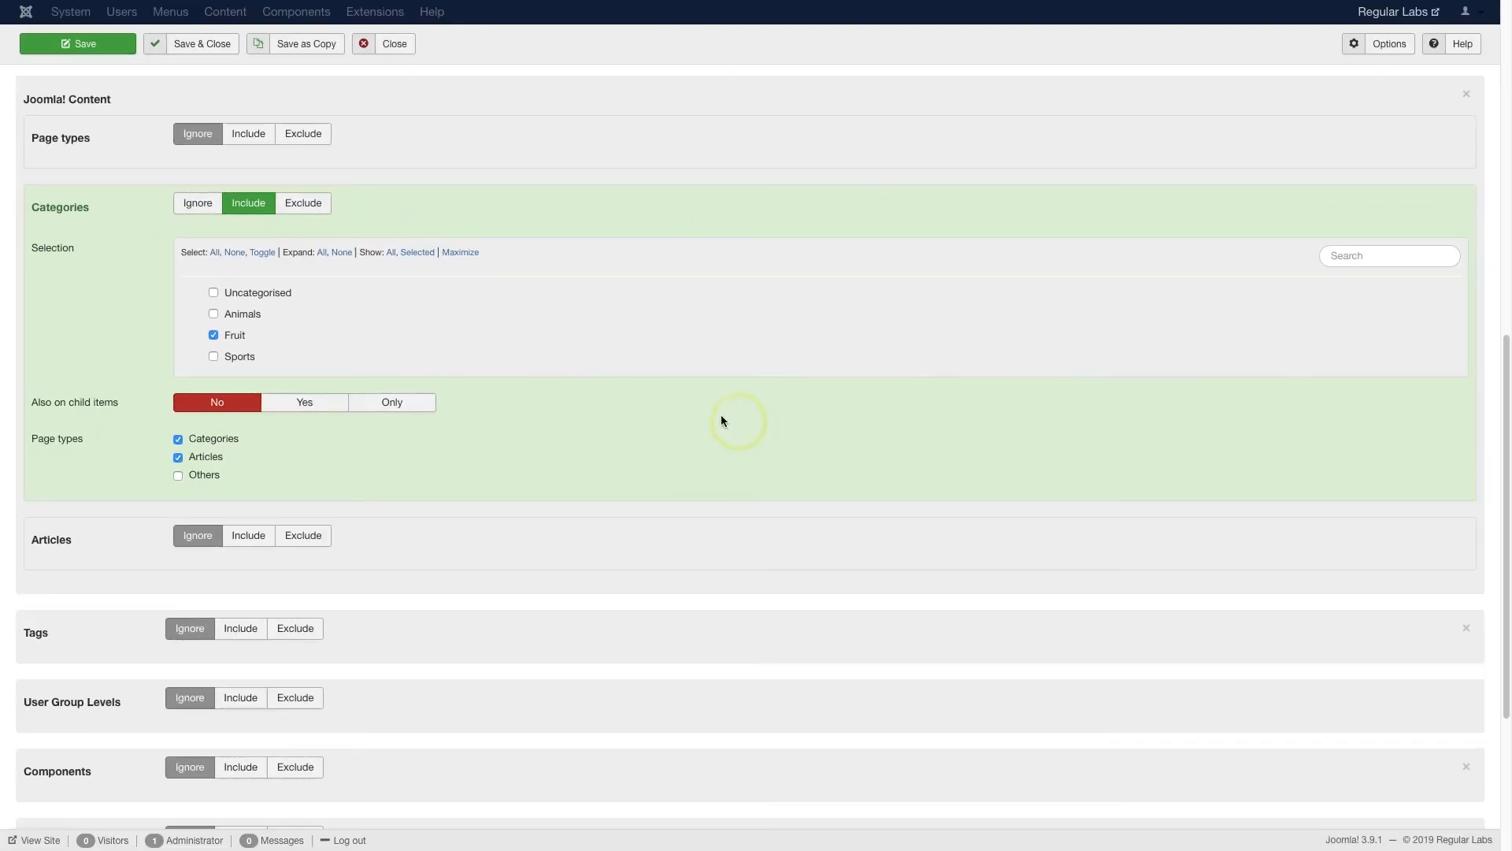
# Set the Categories assignment to Ignore and include Articles with the content keyword "citrus".
pyautogui.click(199, 204)
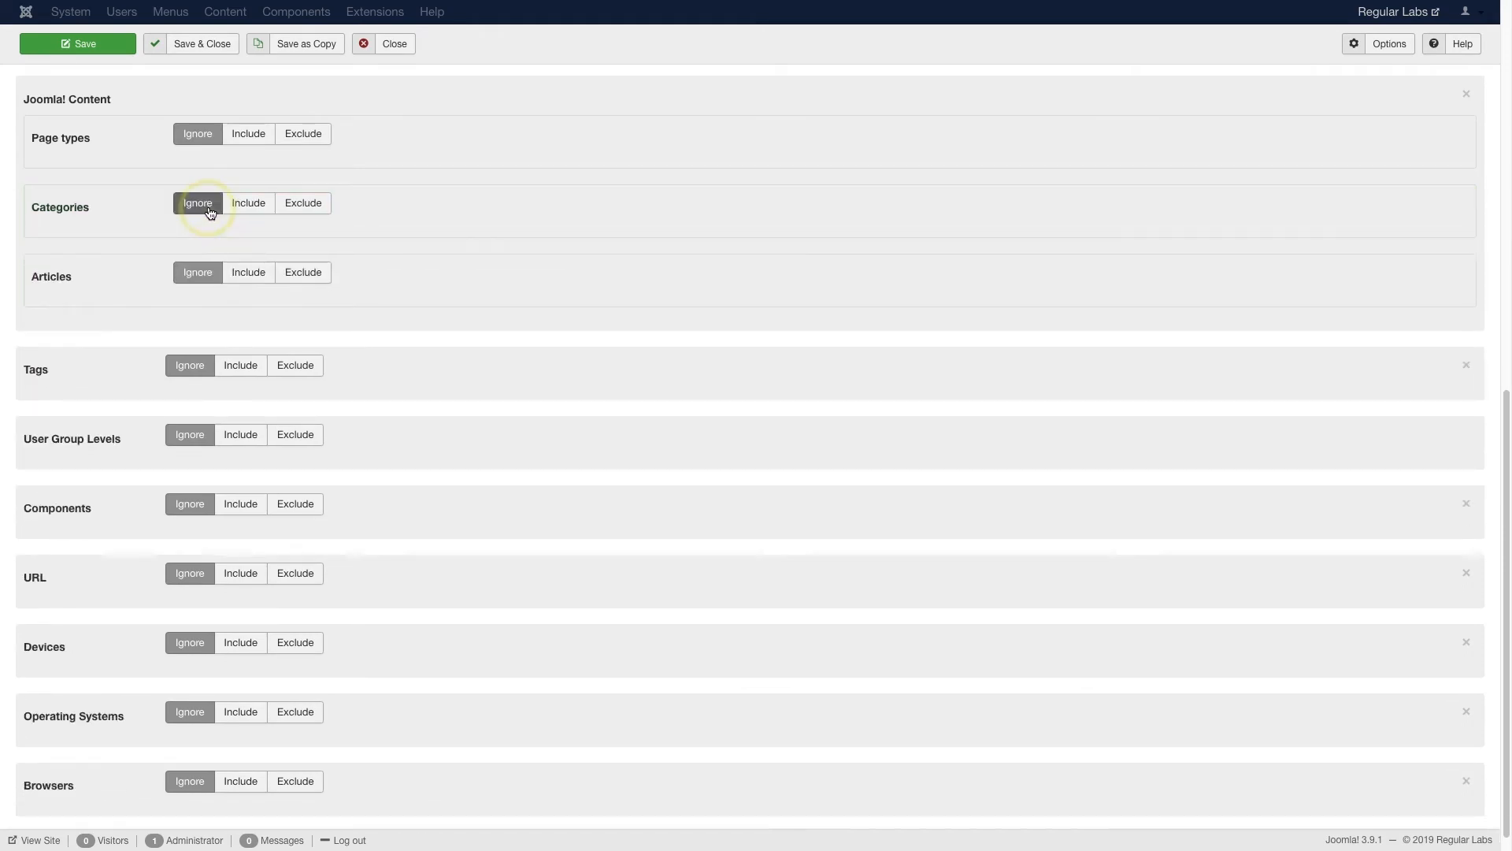
pyautogui.click(242, 279)
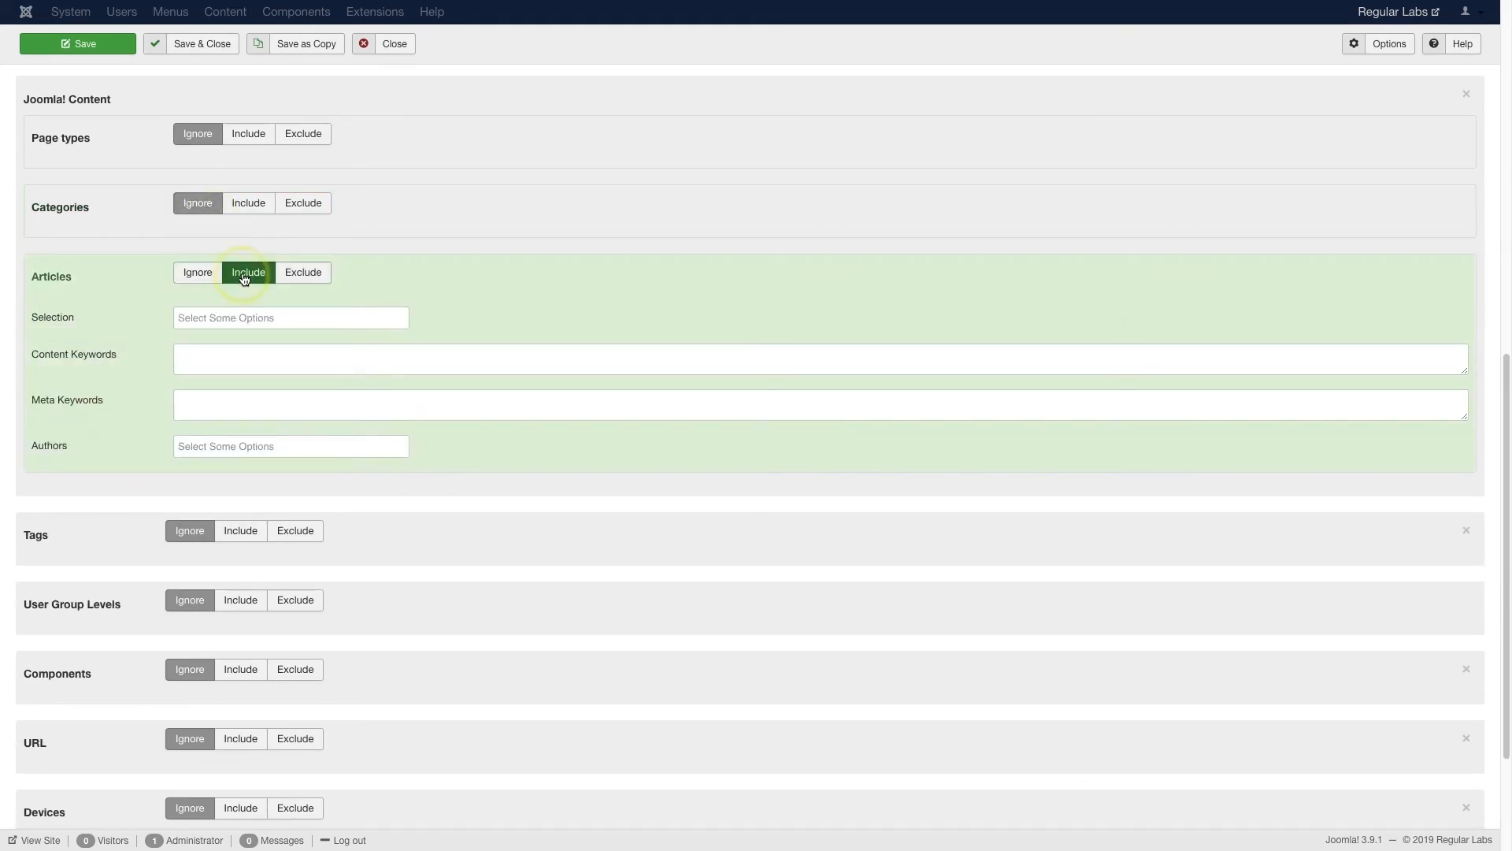
pyautogui.click(234, 315)
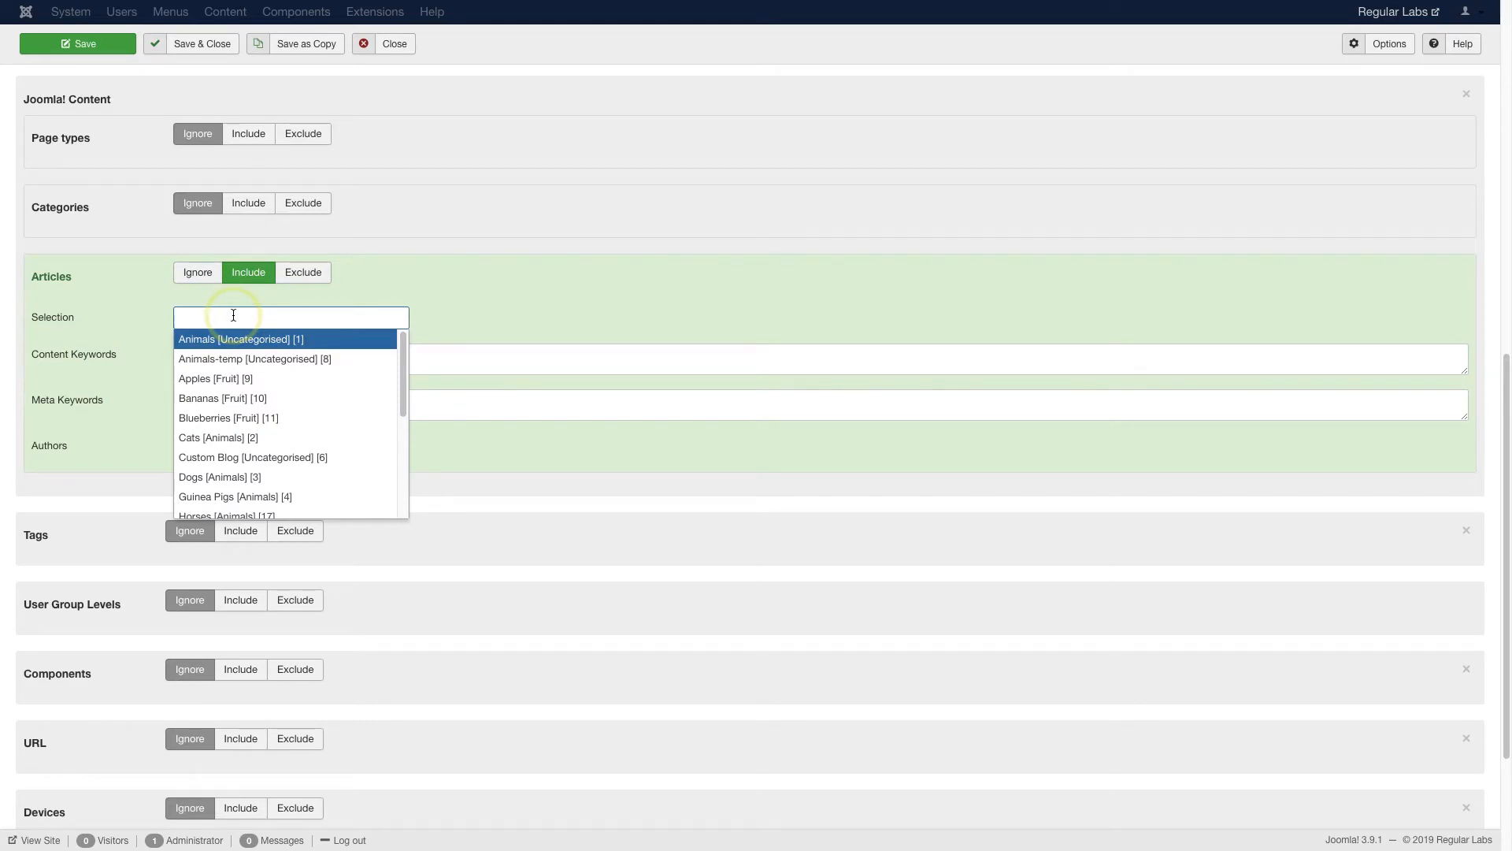
pyautogui.click(150, 344)
pyautogui.click(181, 354)
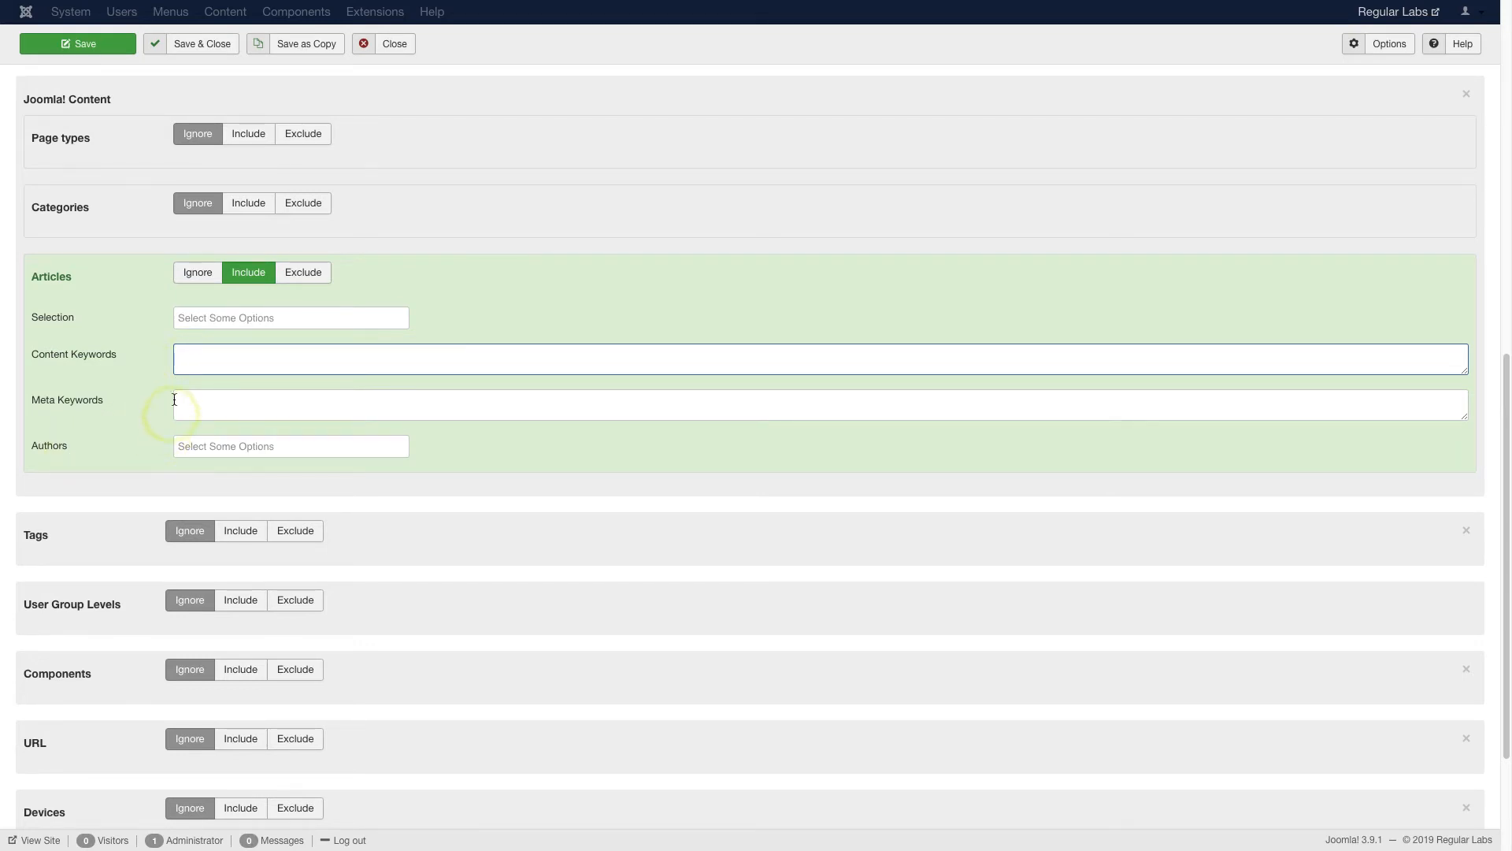
pyautogui.write('citrus')
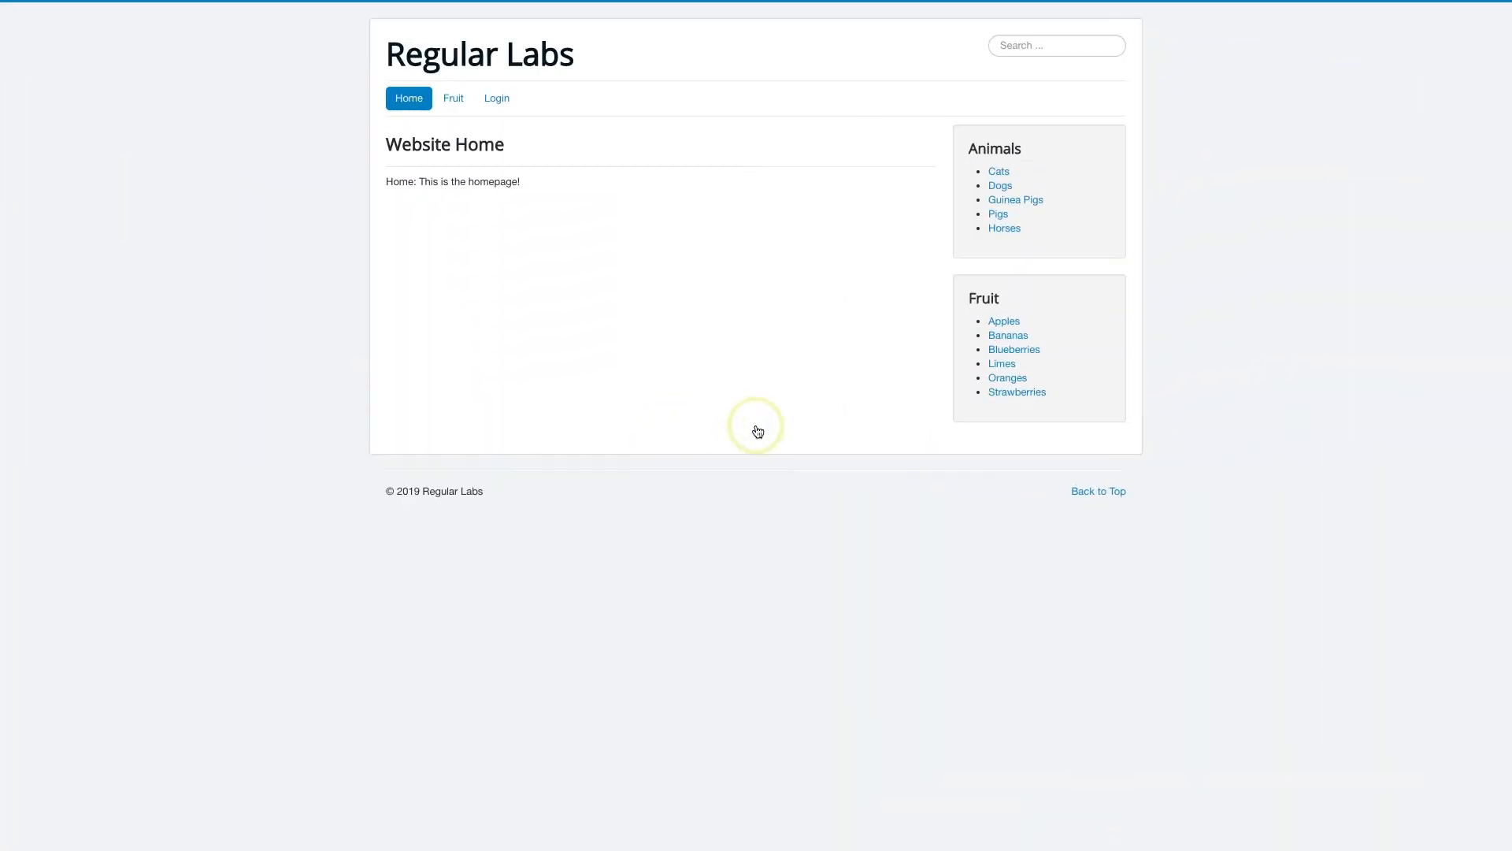
# Open the Limes, Oranges and Strawberries articles on the website to compare their template styles.
pyautogui.click(1004, 366)
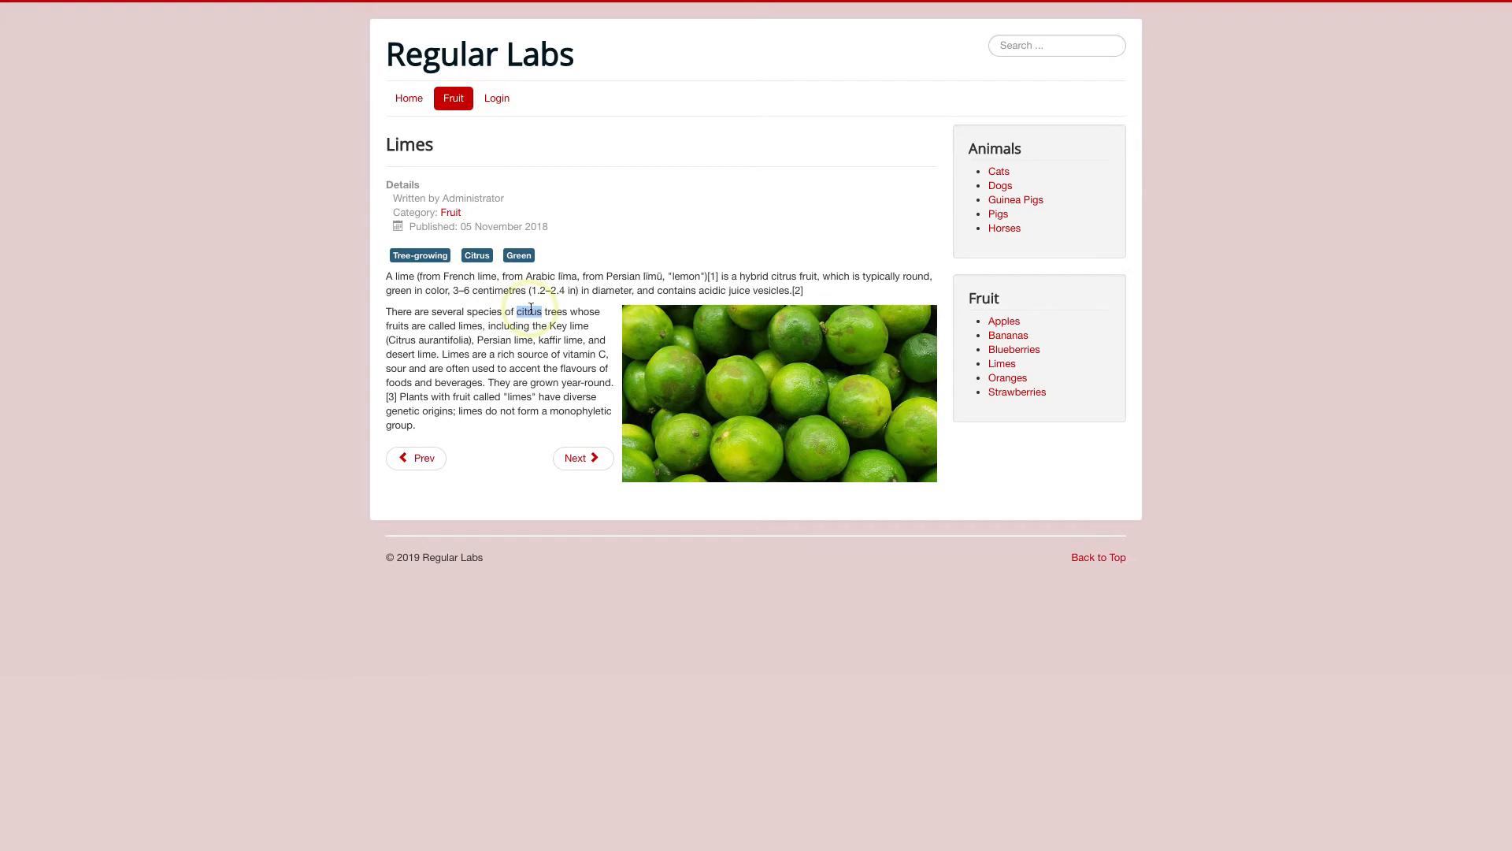
pyautogui.click(1008, 379)
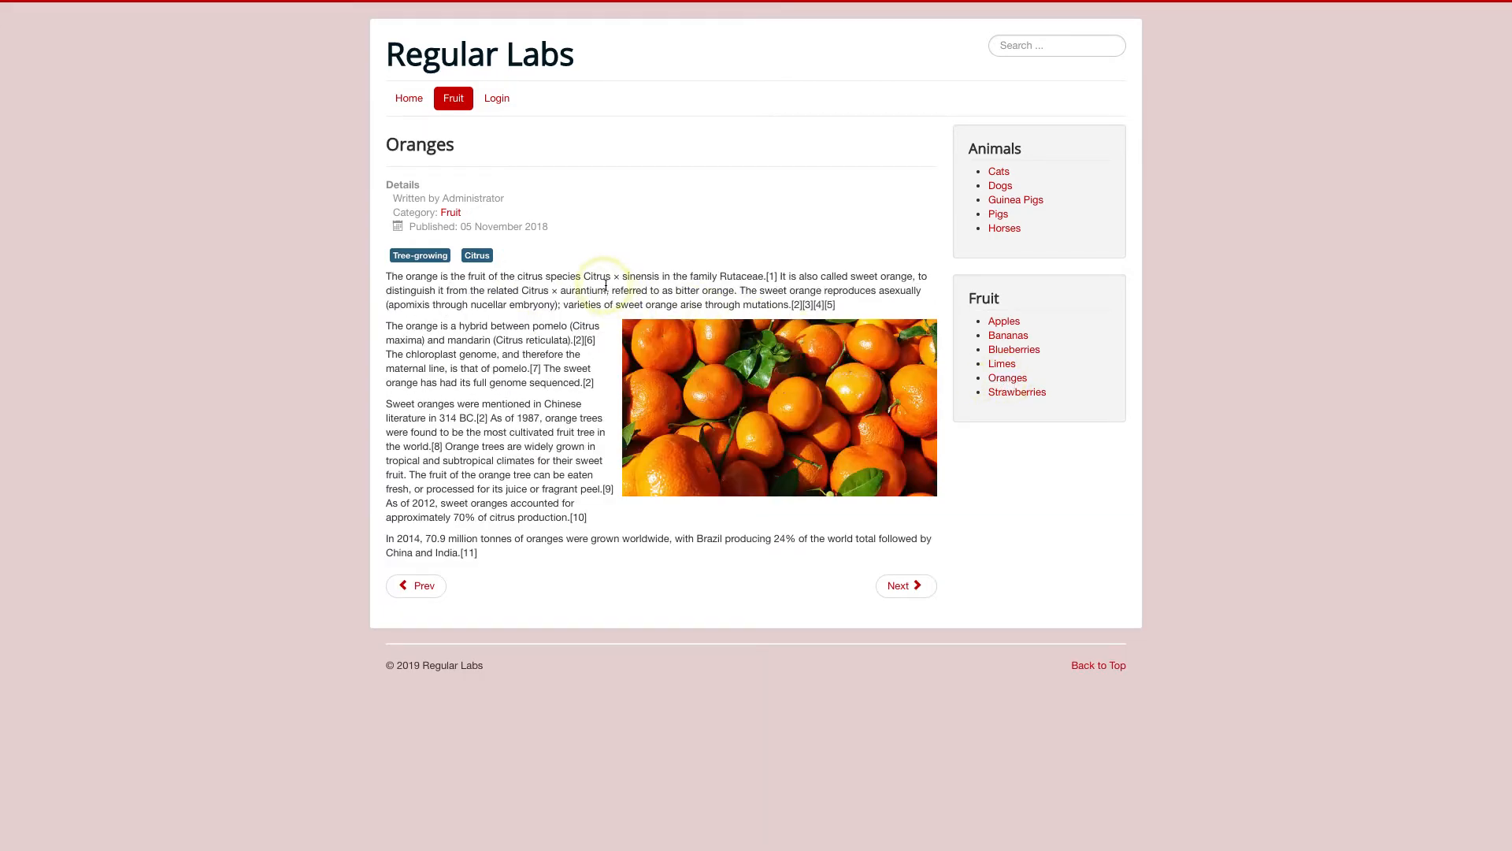
pyautogui.click(1036, 395)
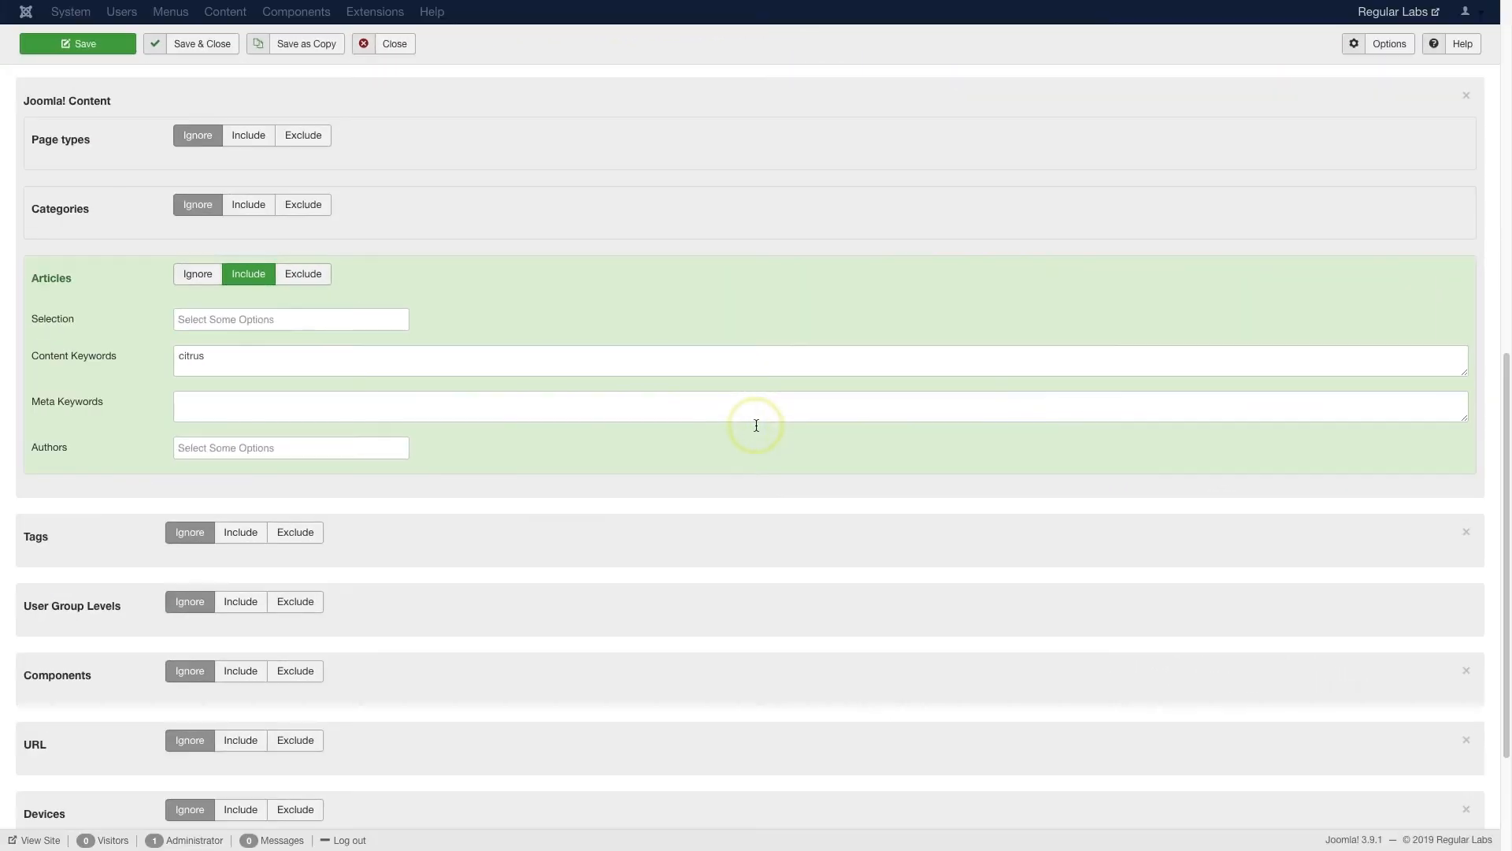
# Set the Articles assignment to Ignore, and review the Tags and User Group Levels options, returning both to Ignore.
pyautogui.click(197, 273)
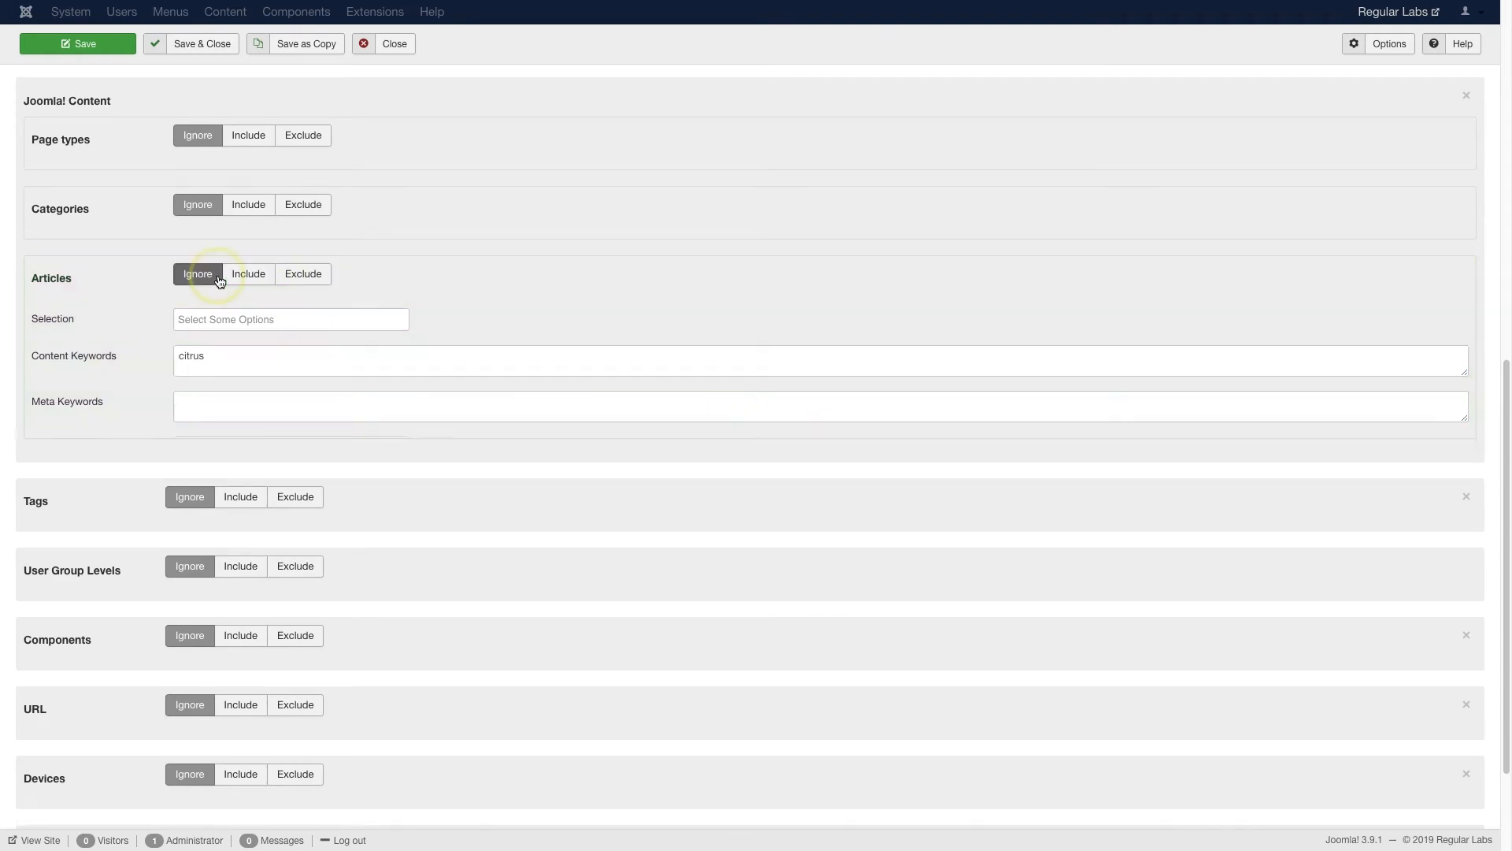
pyautogui.click(244, 364)
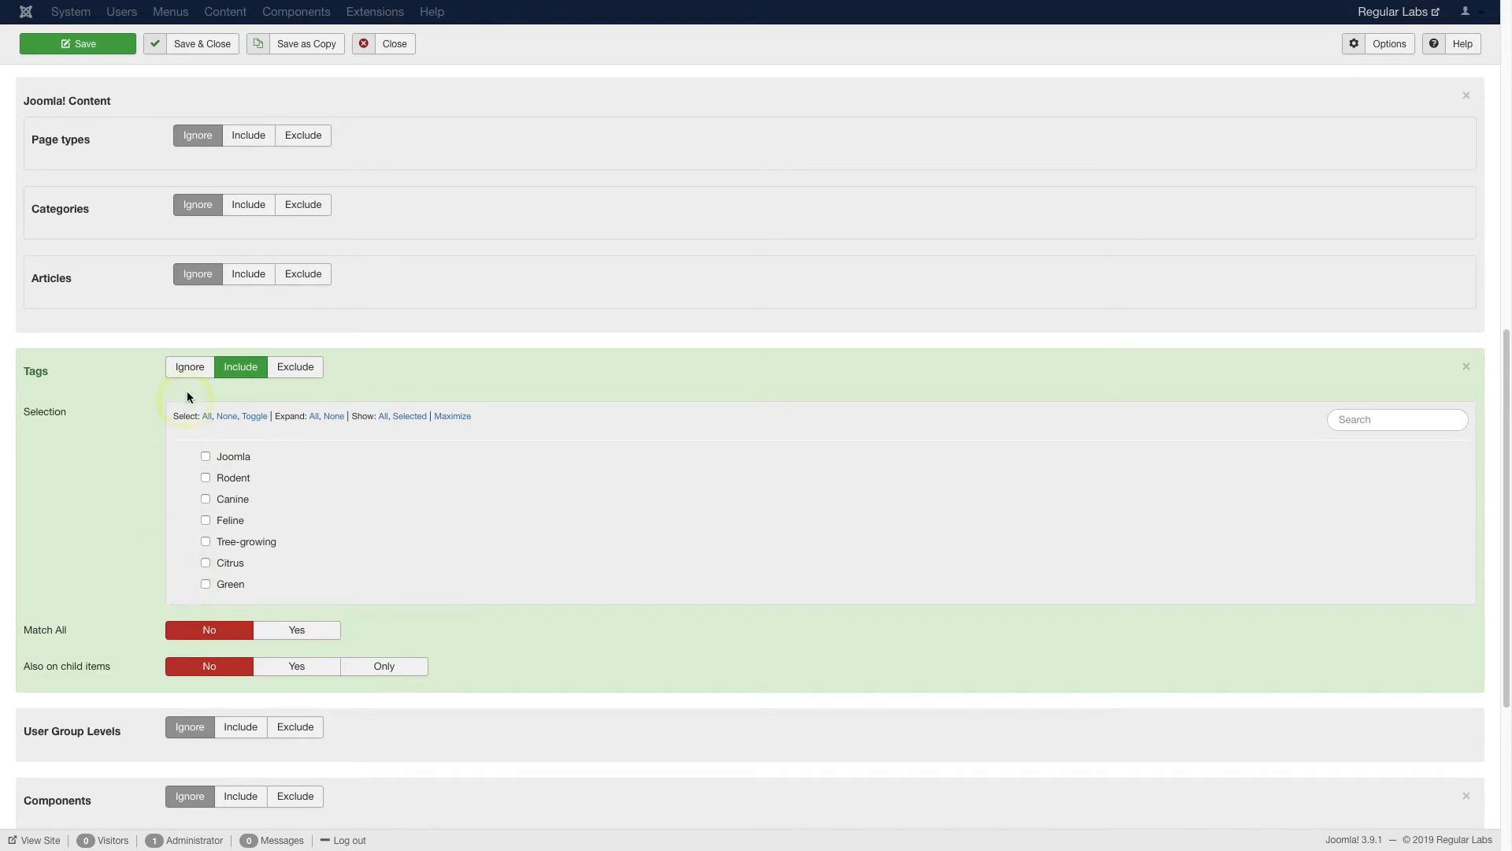
pyautogui.click(189, 368)
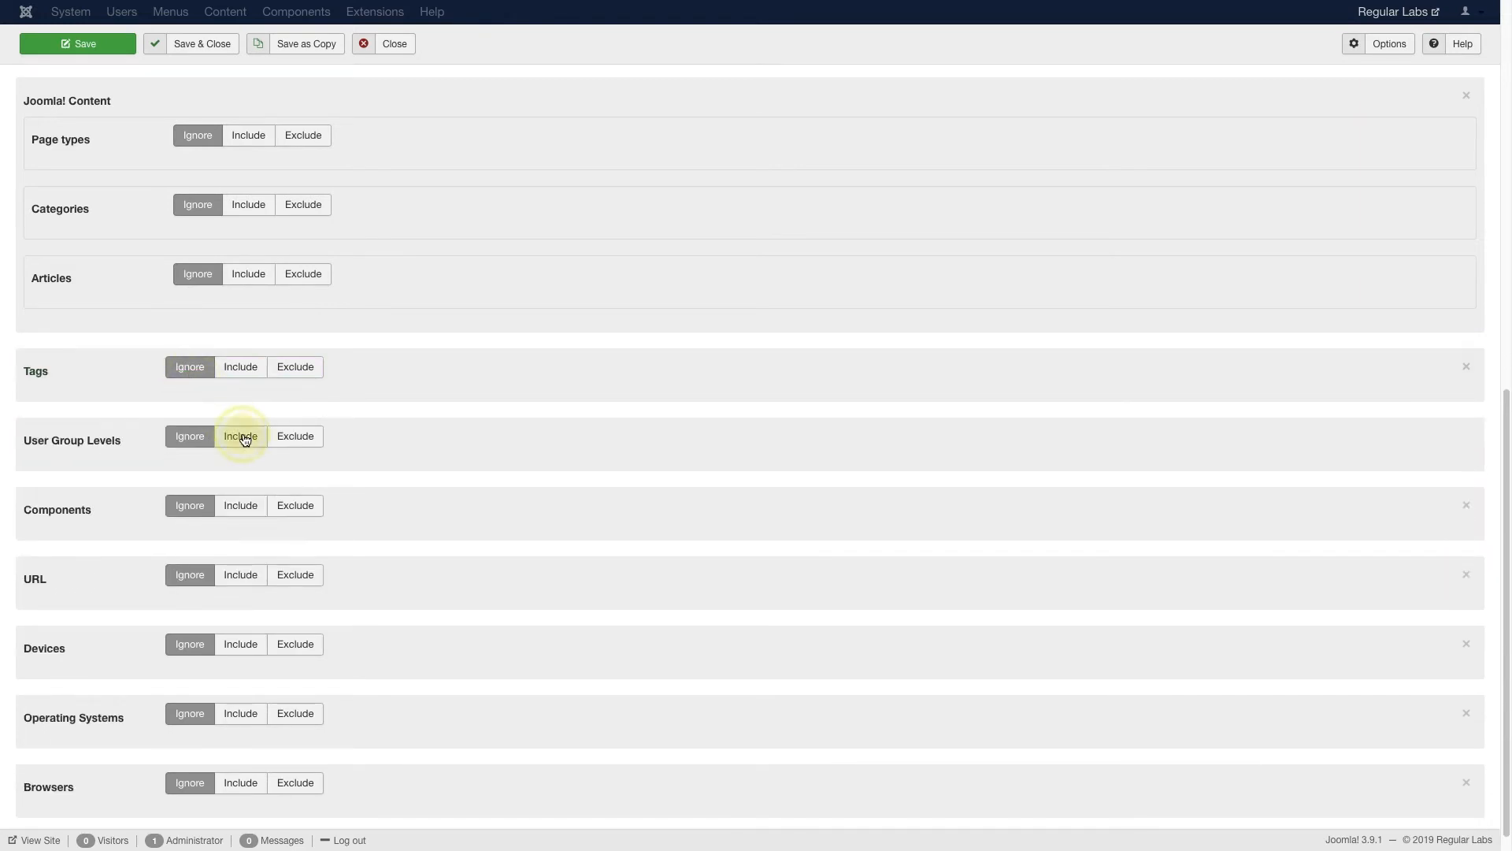
pyautogui.click(244, 438)
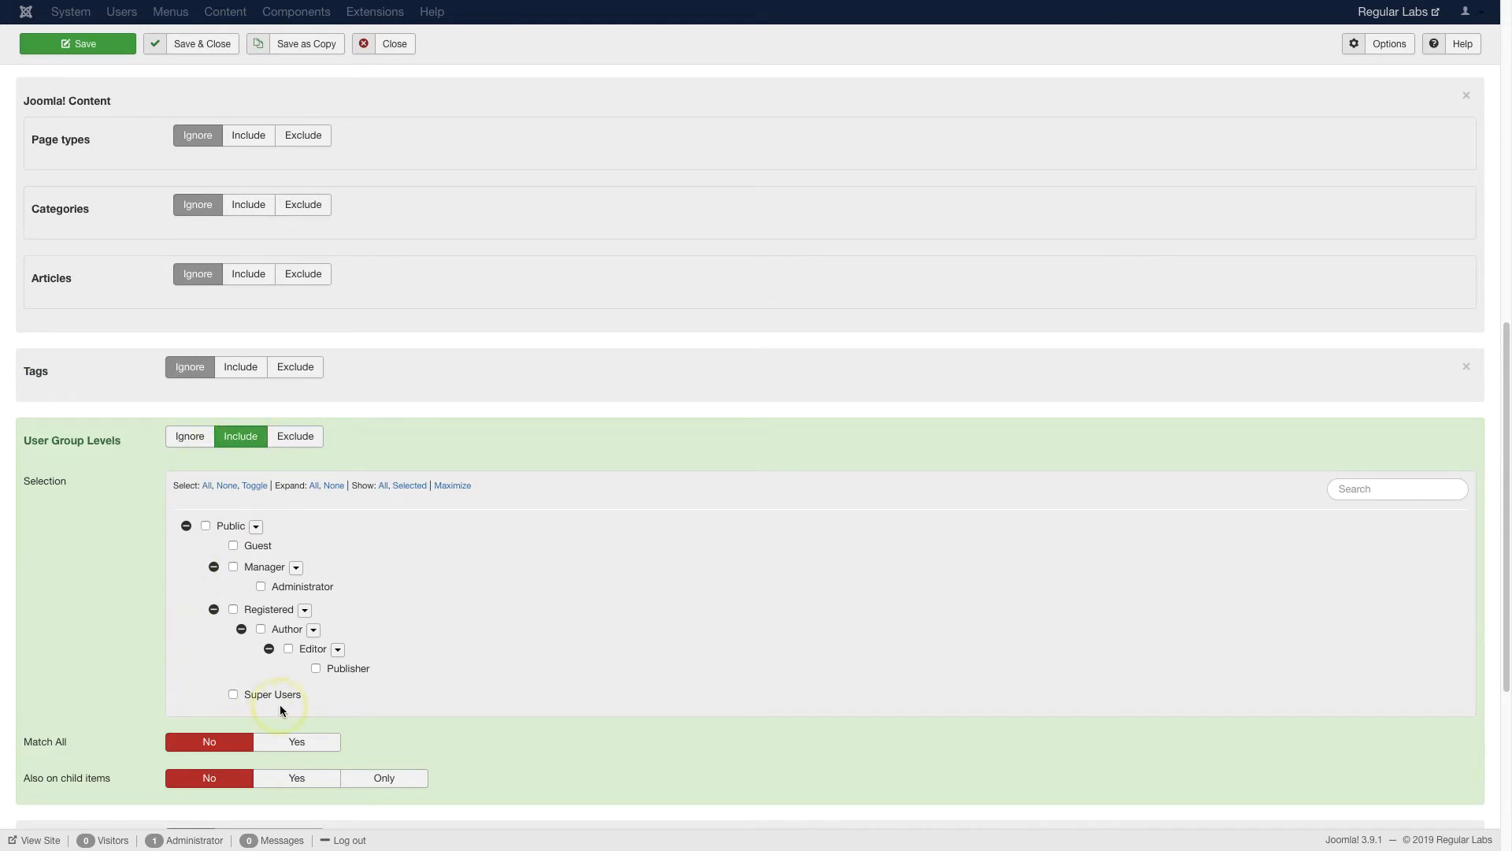
pyautogui.click(203, 445)
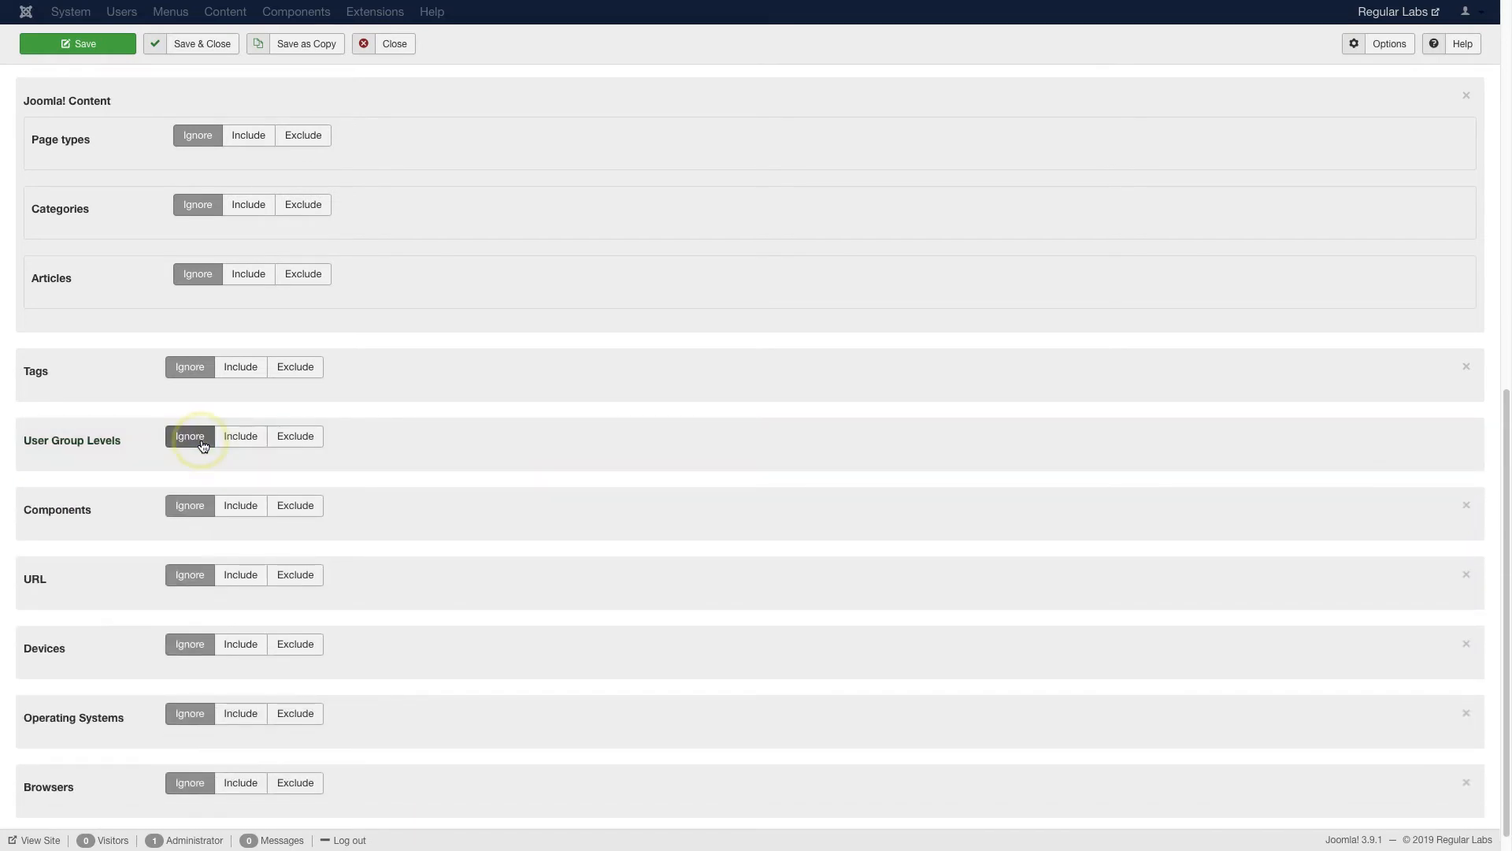
# Set the Components assignment to Include and select the Search component.
pyautogui.click(243, 508)
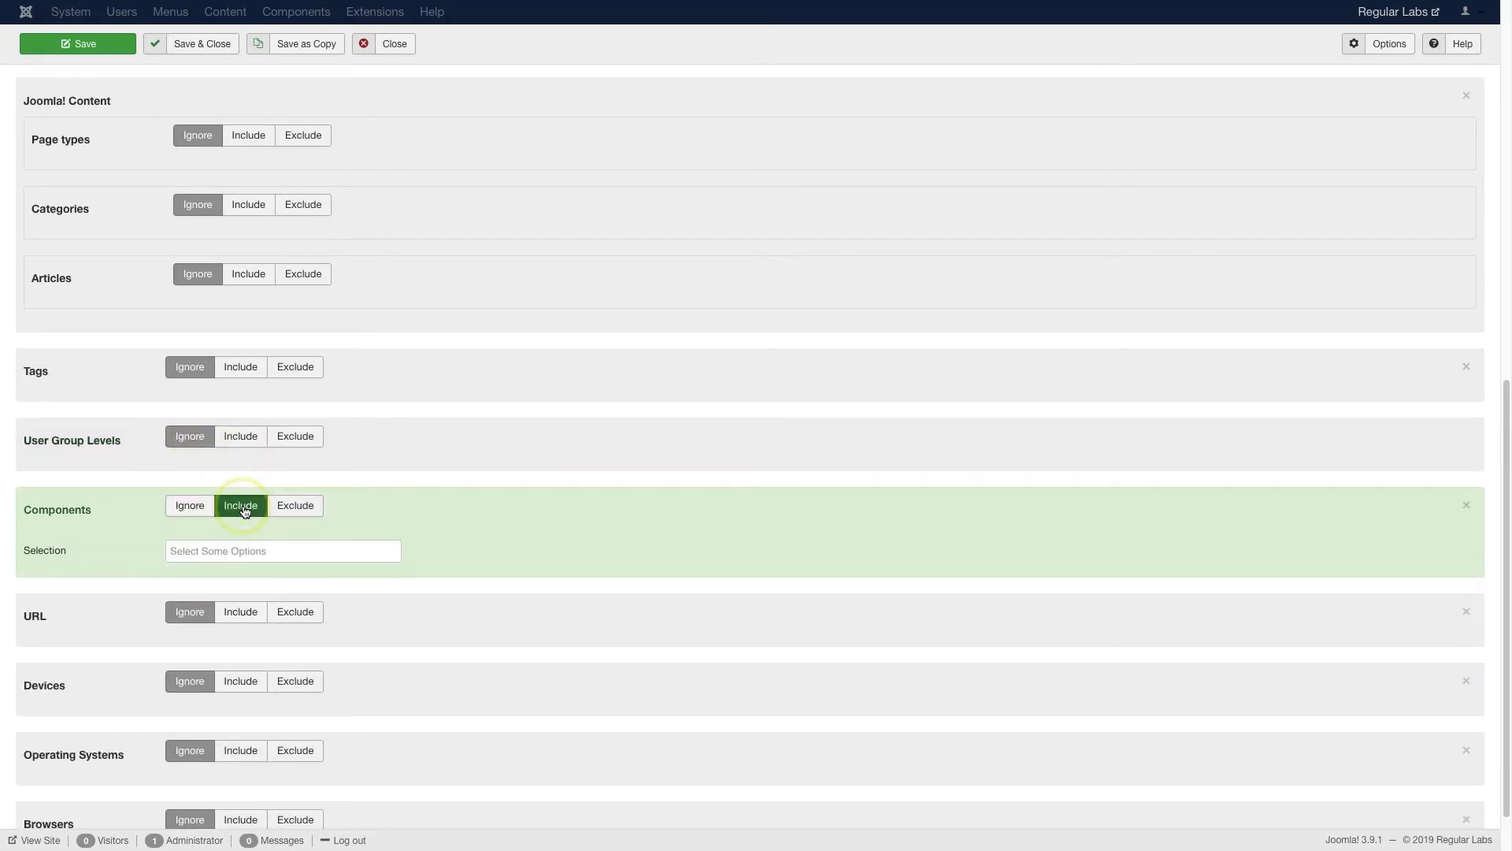
pyautogui.click(224, 549)
pyautogui.click(193, 690)
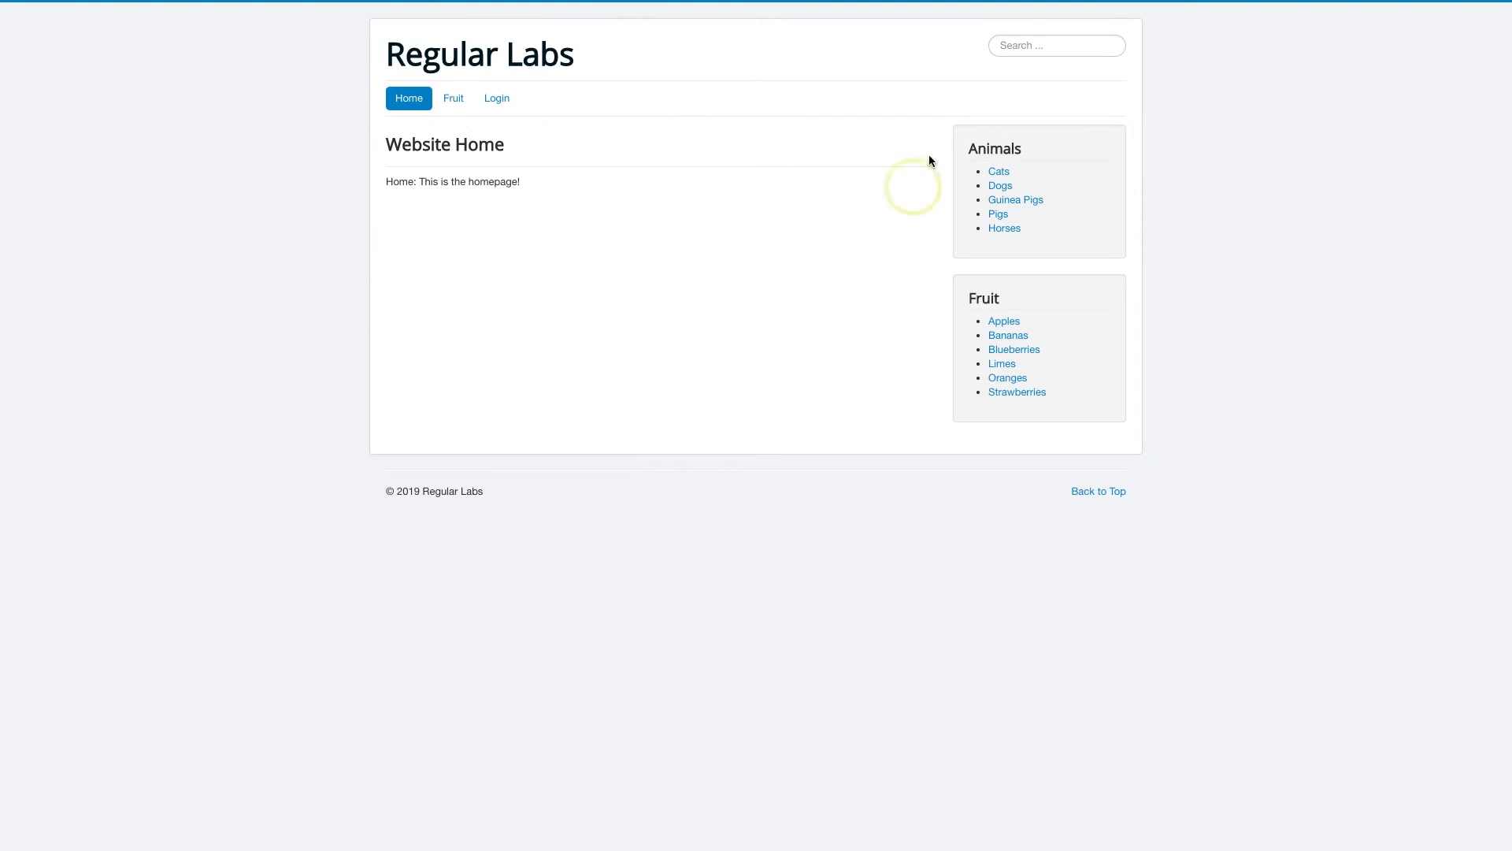
# Search the website for "limes" and open the Limes article from the results to compare template styles.
pyautogui.click(1003, 48)
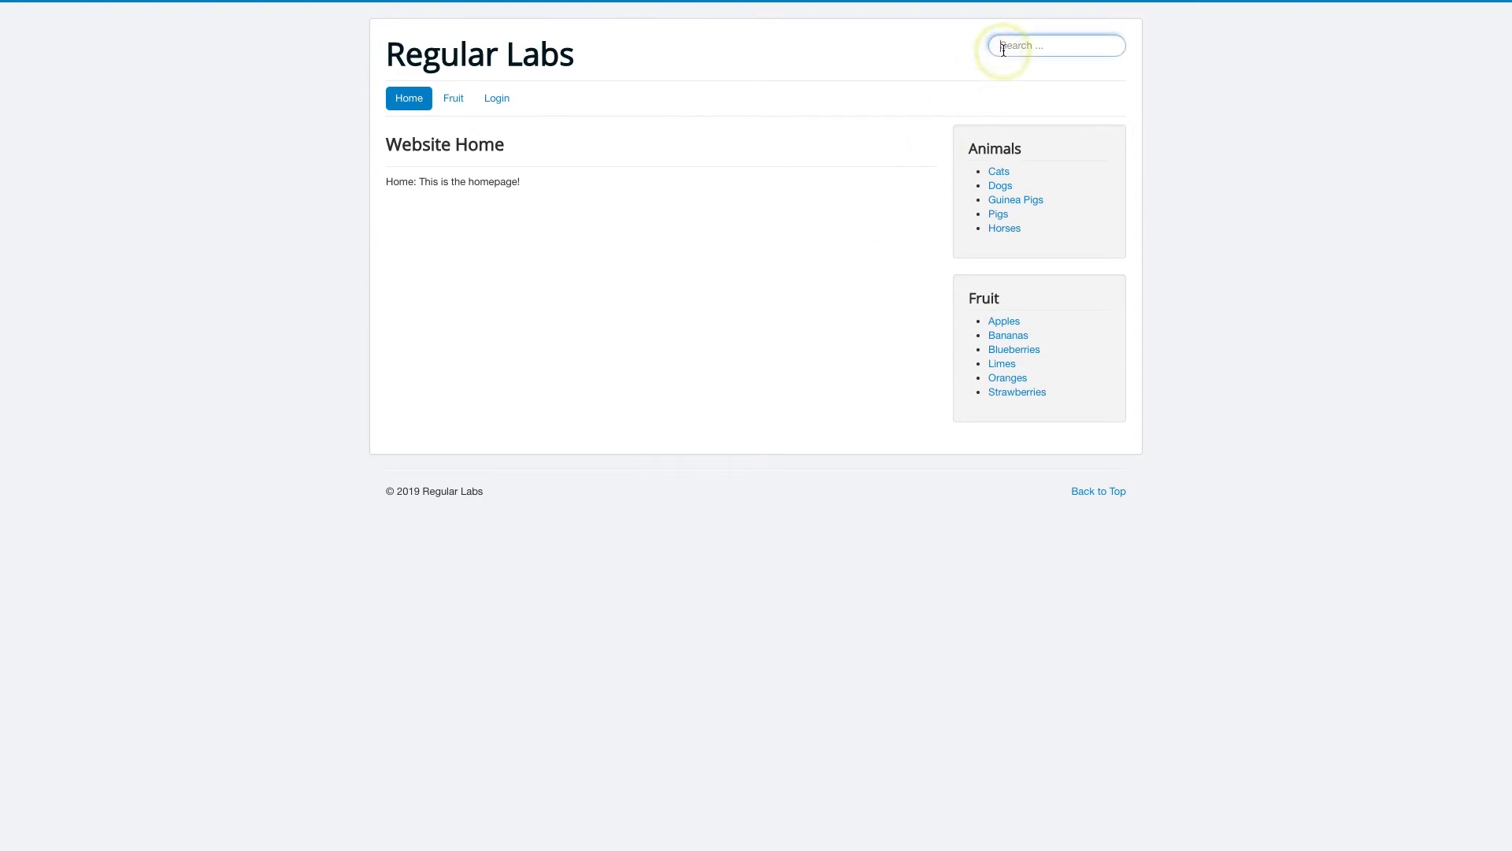
pyautogui.write('limes')
pyautogui.press('Return')
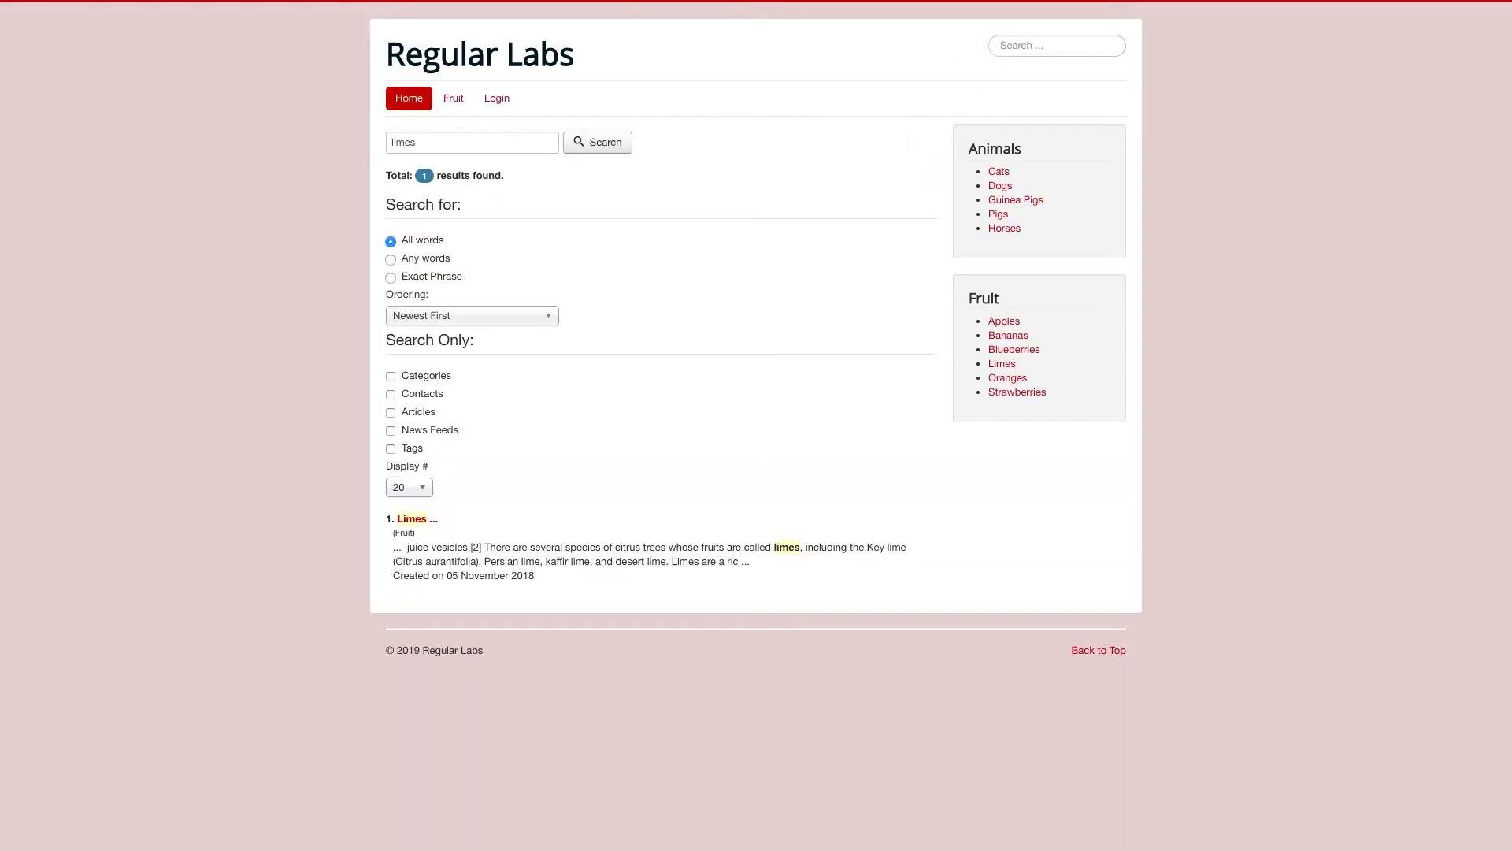
pyautogui.click(412, 520)
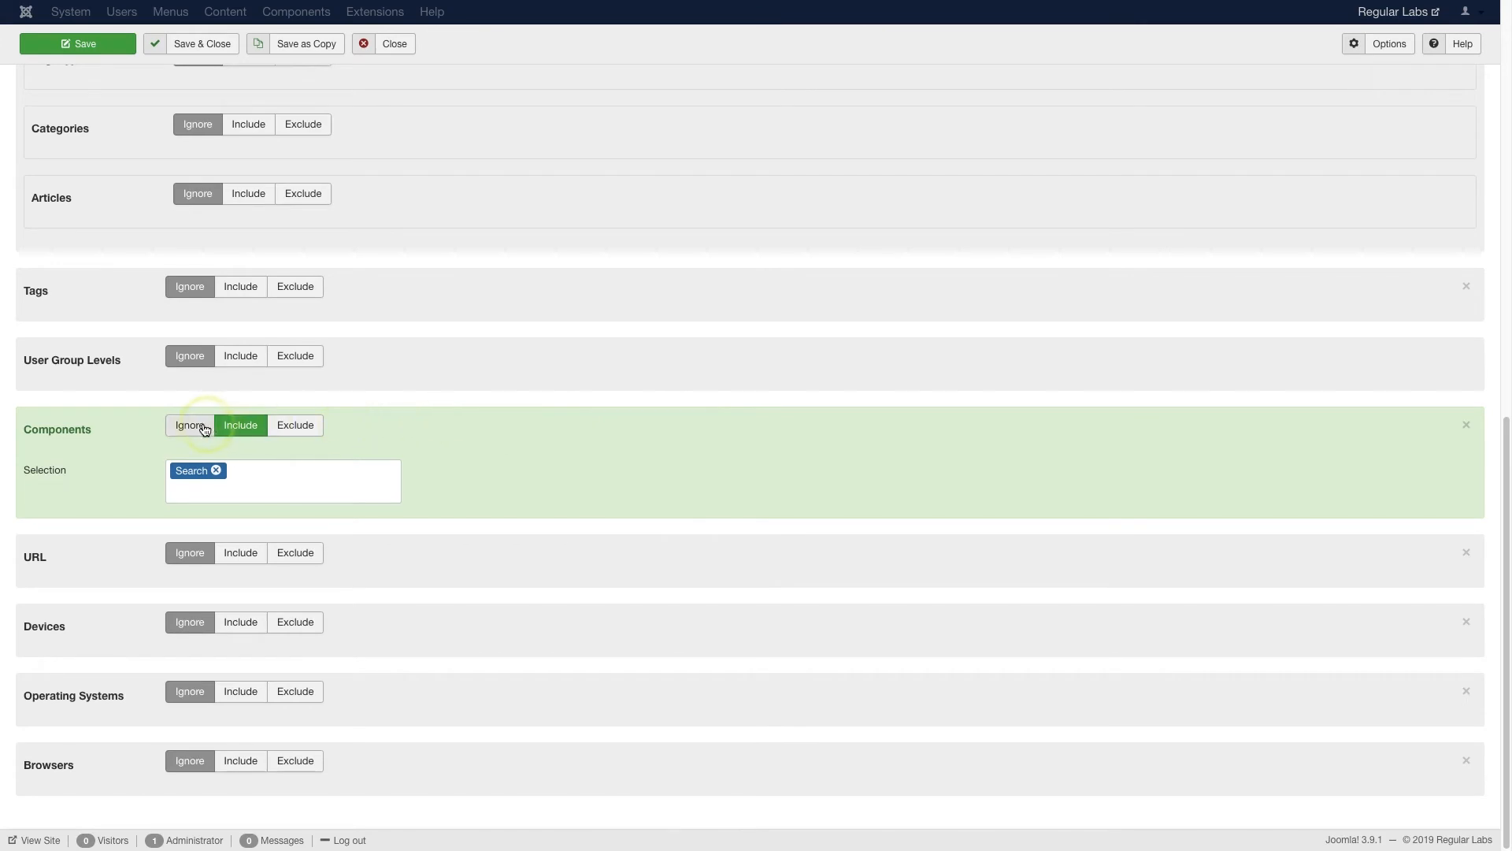
# Set the Components assignment to Ignore, include URLs matching "berries", and save the style.
pyautogui.click(203, 427)
pyautogui.click(240, 553)
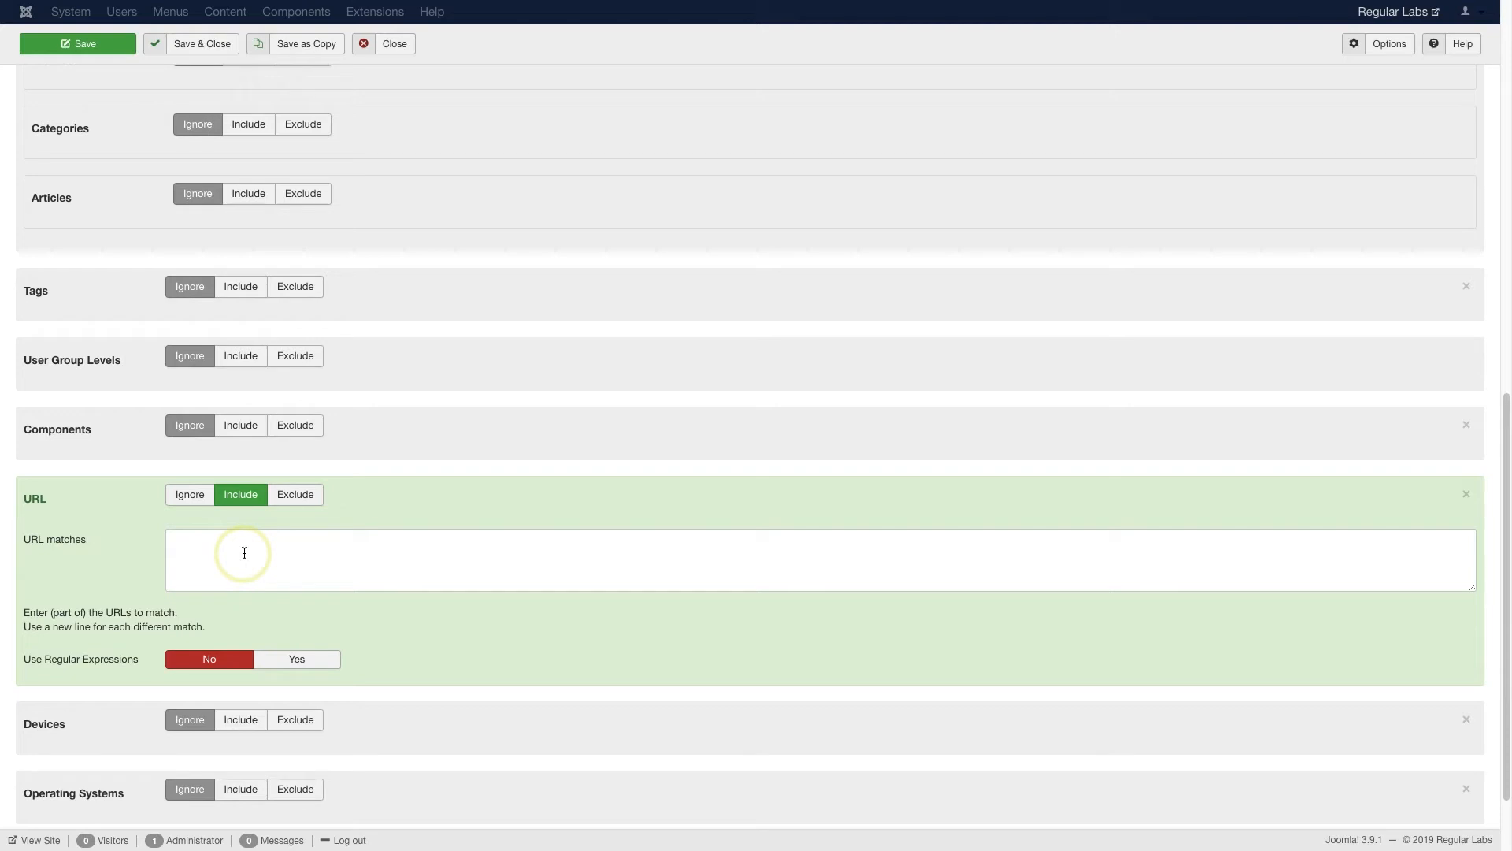
pyautogui.click(174, 543)
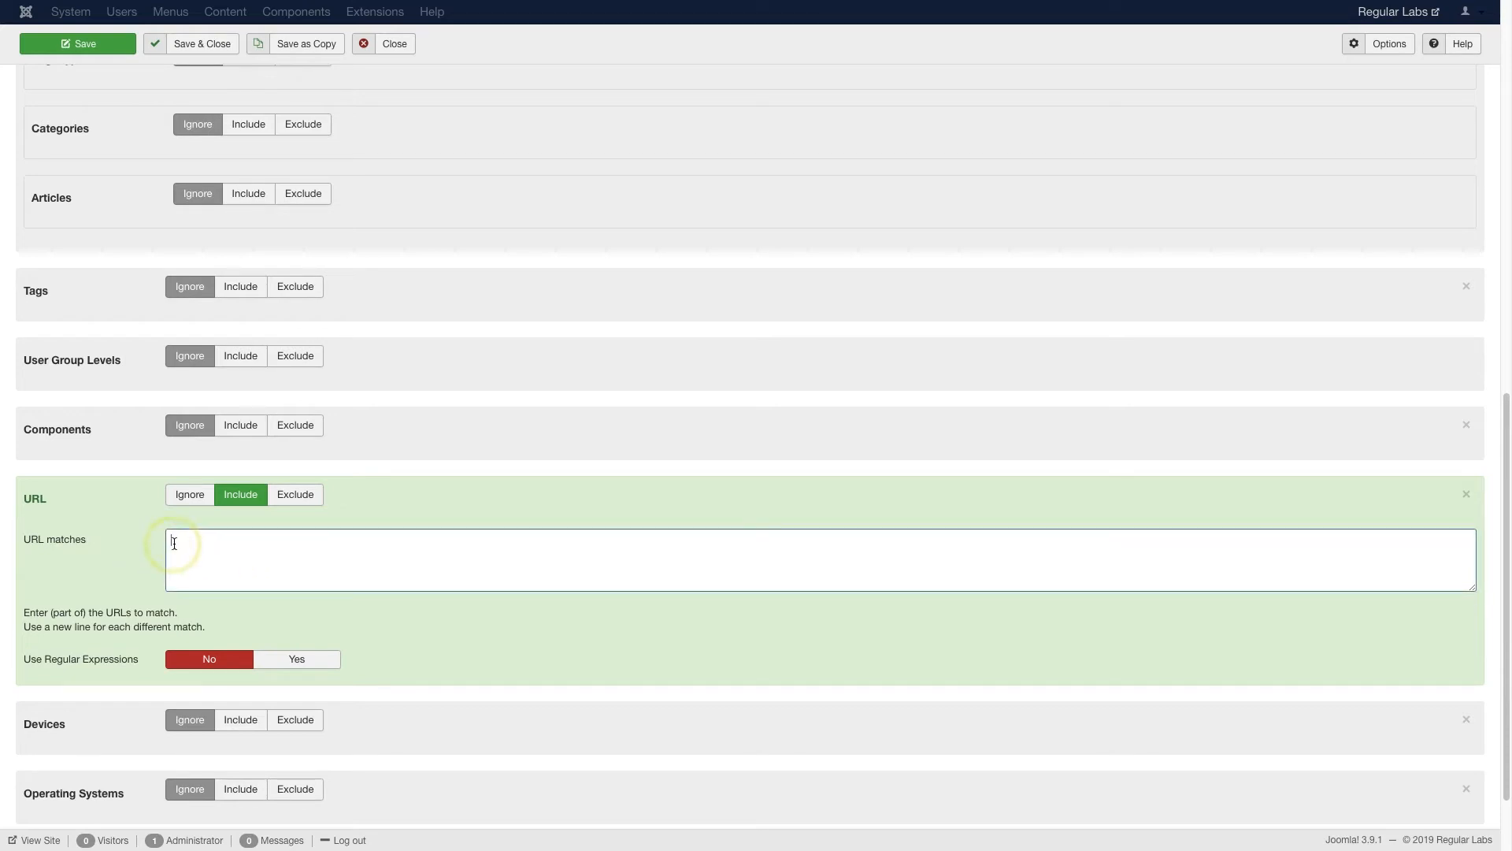
pyautogui.write('berries')
pyautogui.click(77, 44)
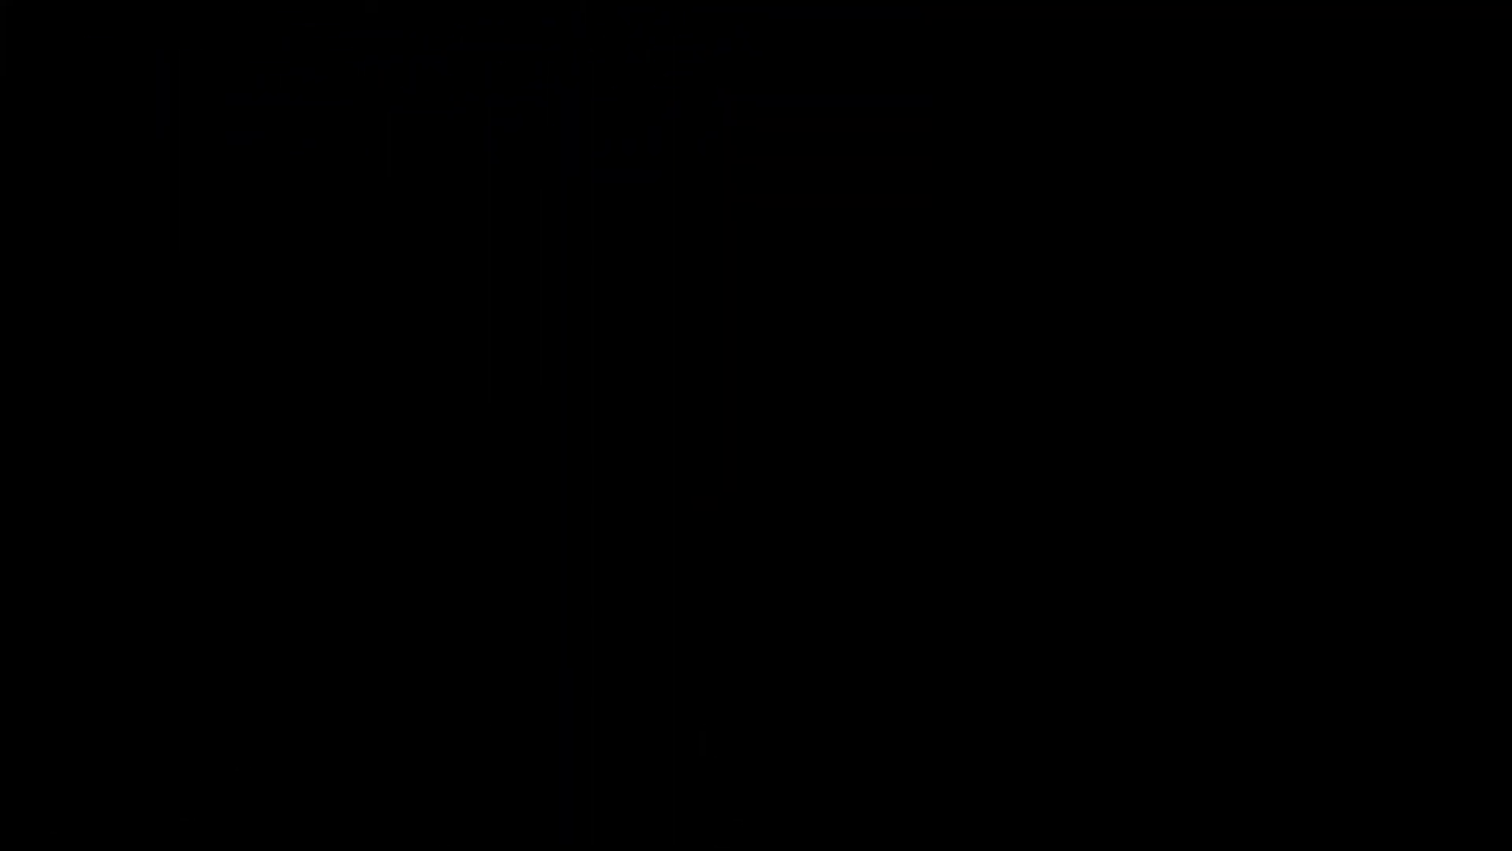
# Check the template style on the website's Blueberries and Strawberries articles and on a search for "berries".
pyautogui.click(1065, 458)
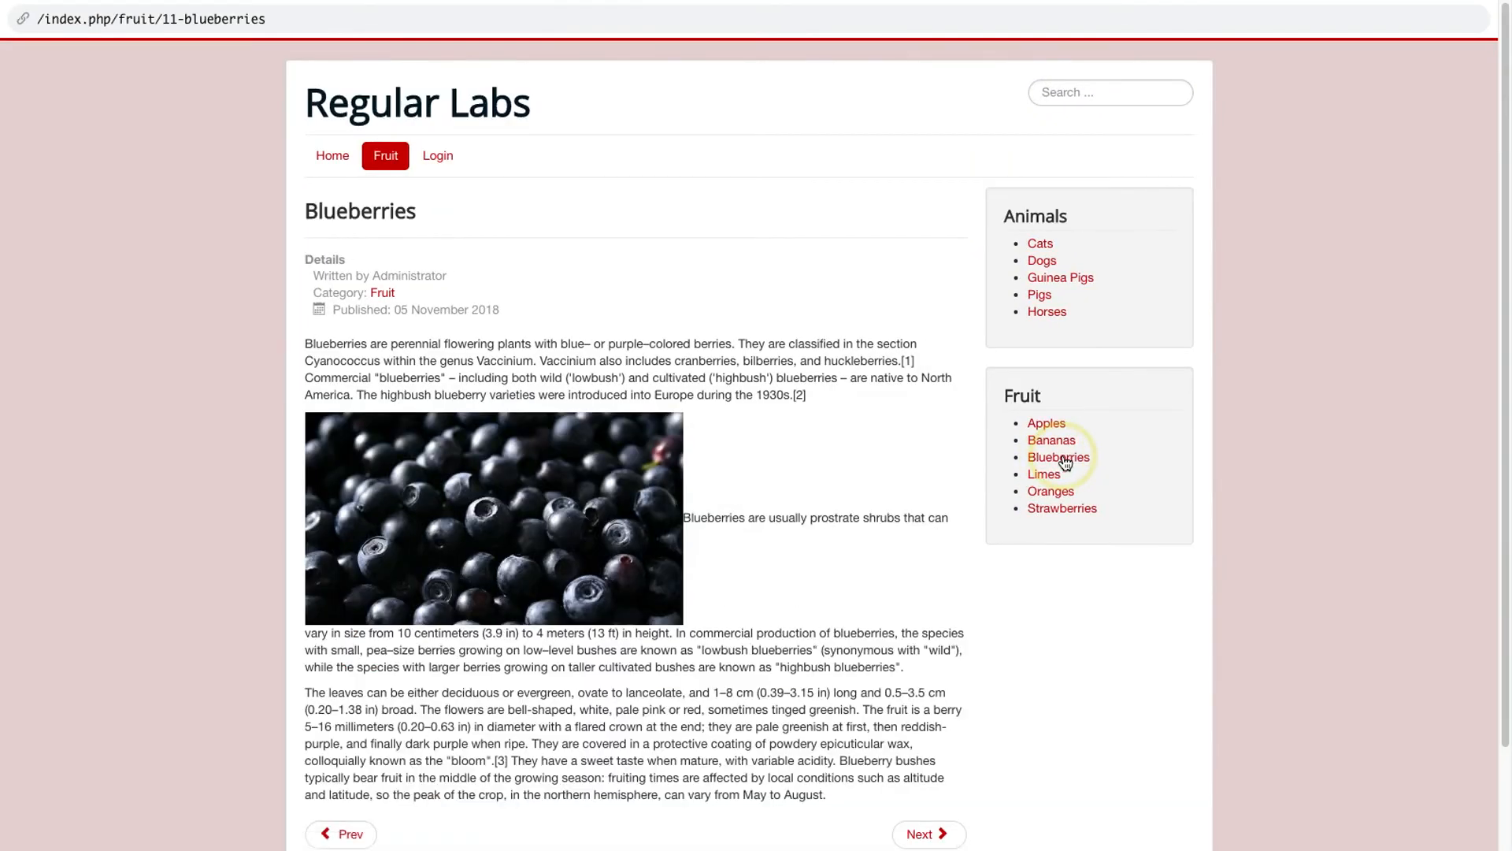
pyautogui.click(1058, 512)
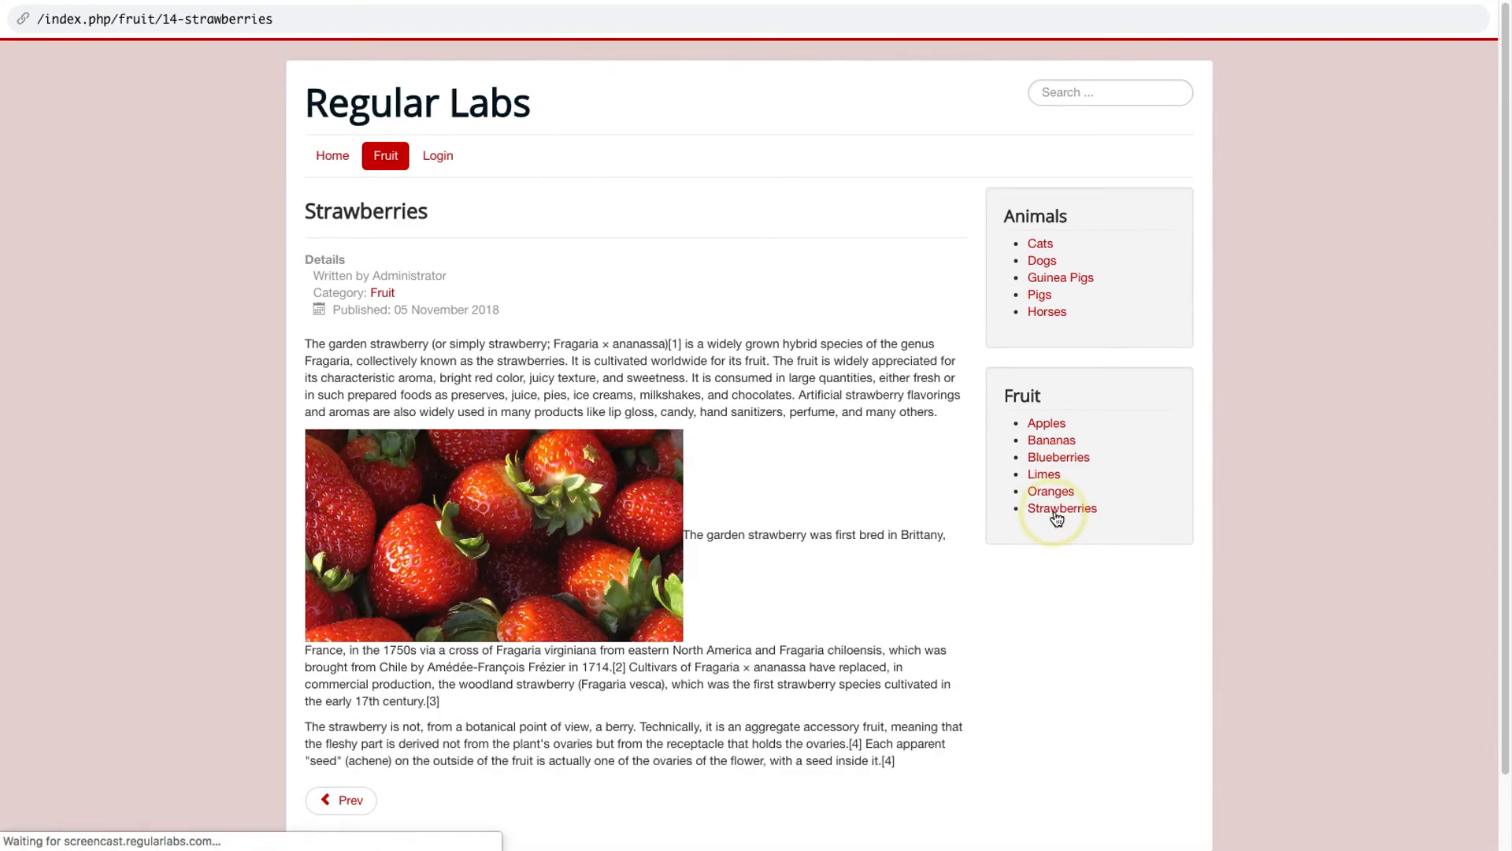
pyautogui.click(1114, 100)
pyautogui.write('berries')
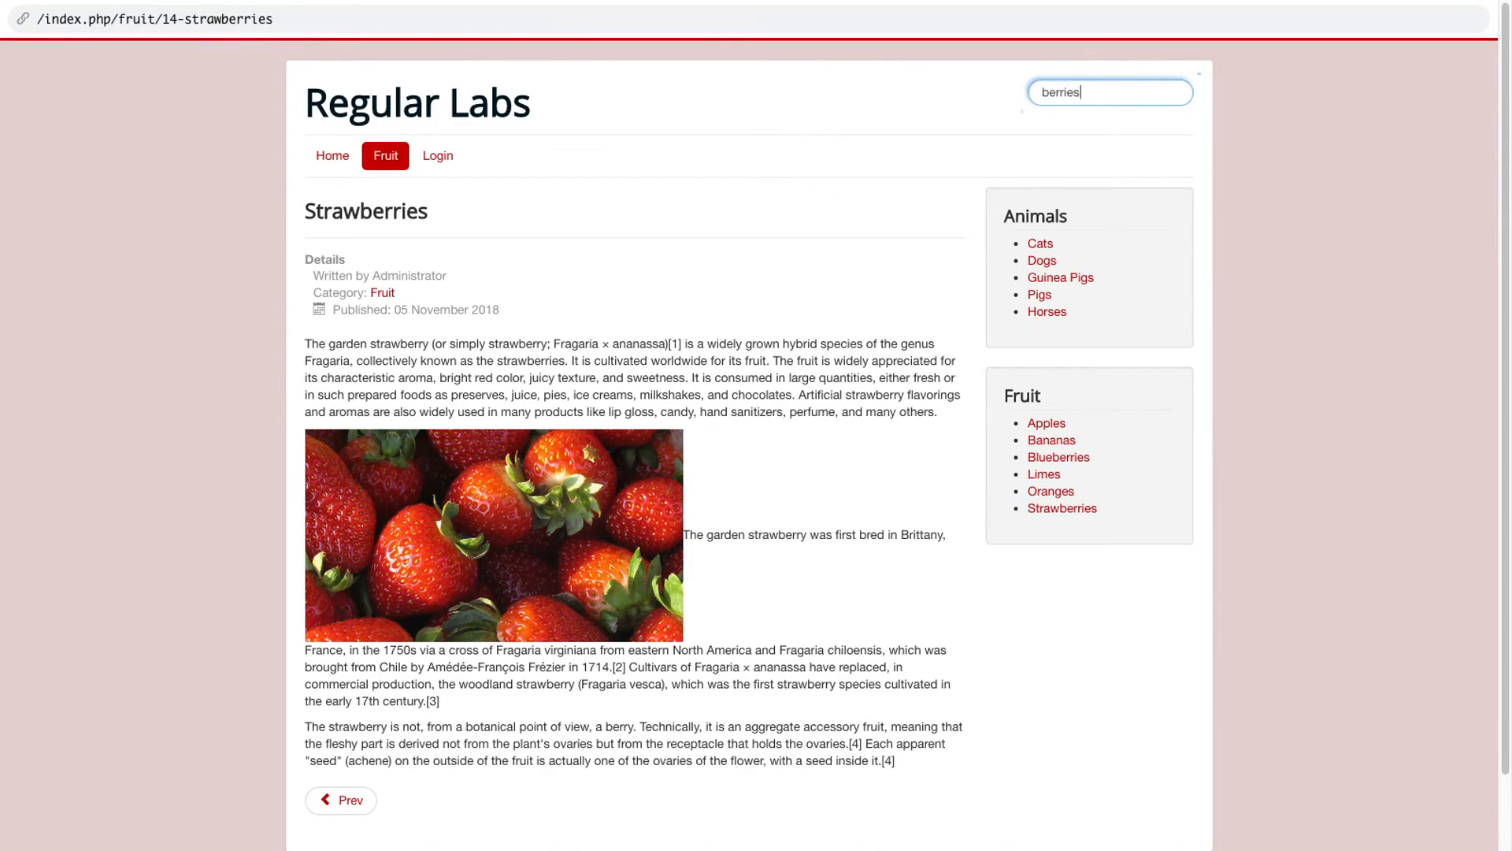
pyautogui.press('Return')
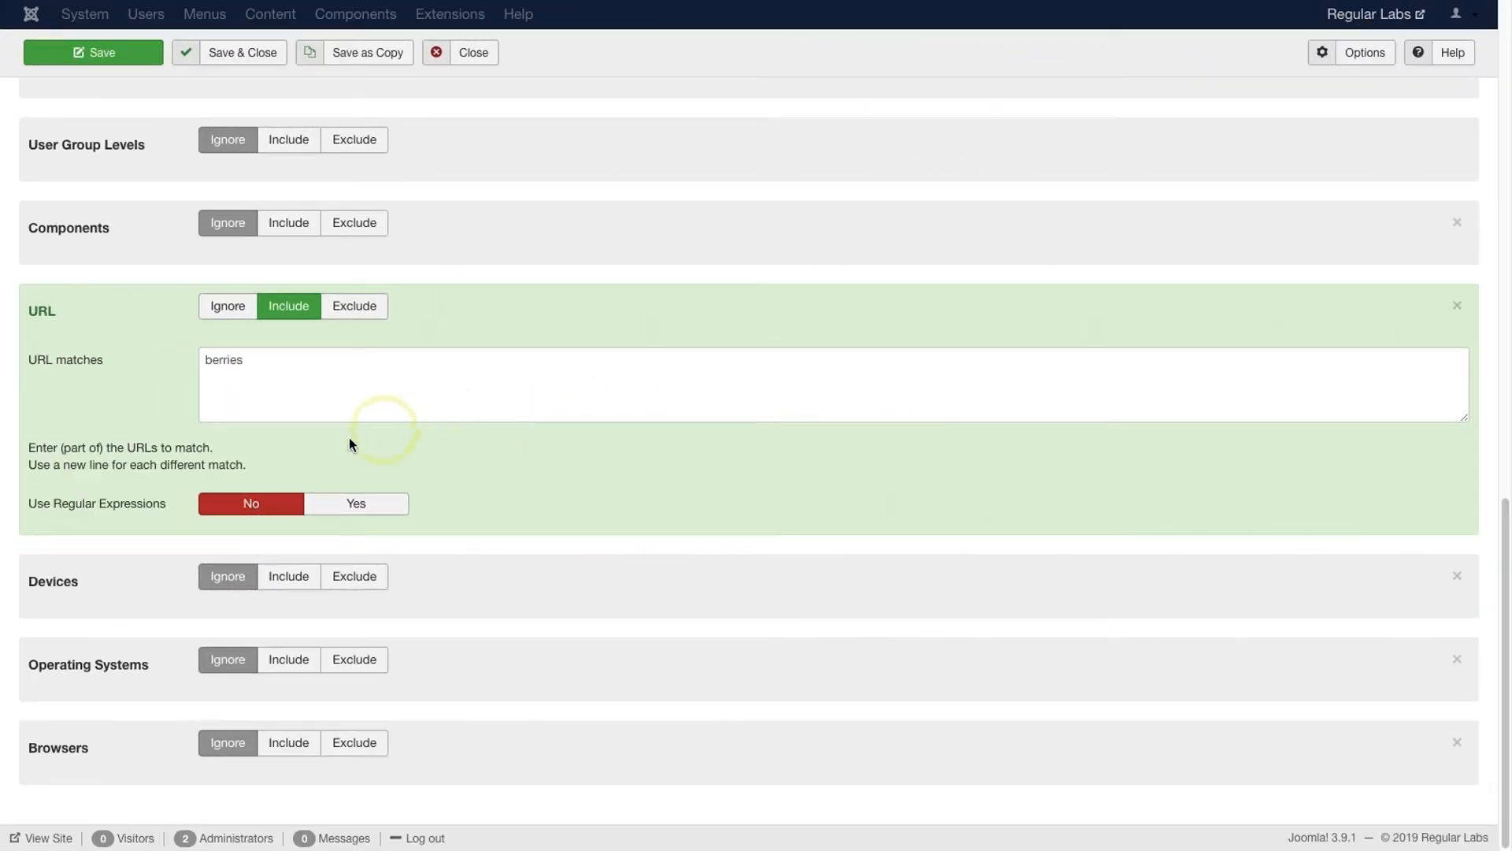
# Enable regular expressions for the URL matches, and return the URL assignment to Ignore.
pyautogui.click(323, 503)
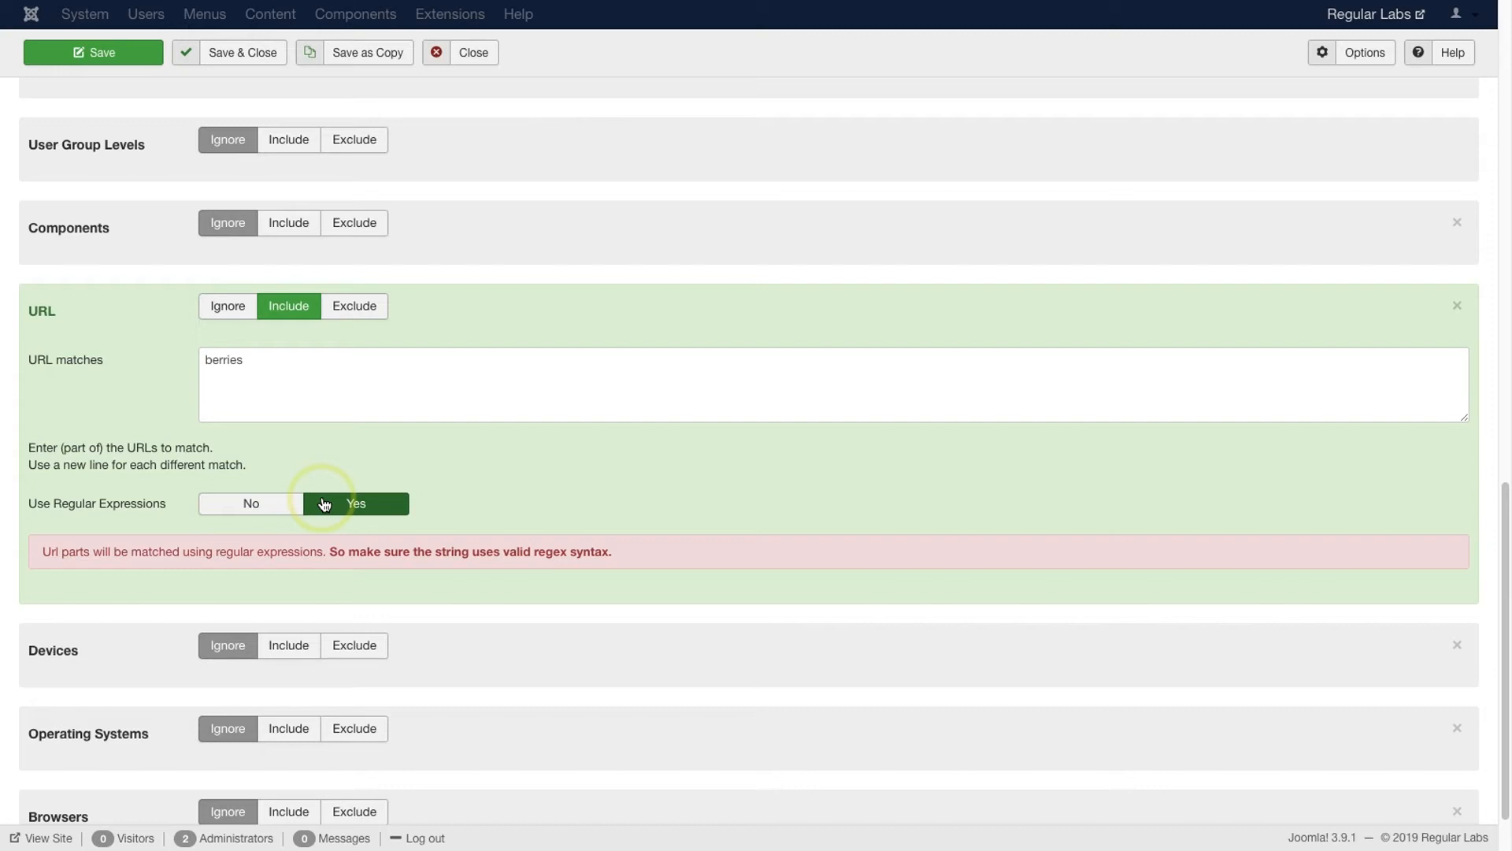
pyautogui.click(228, 306)
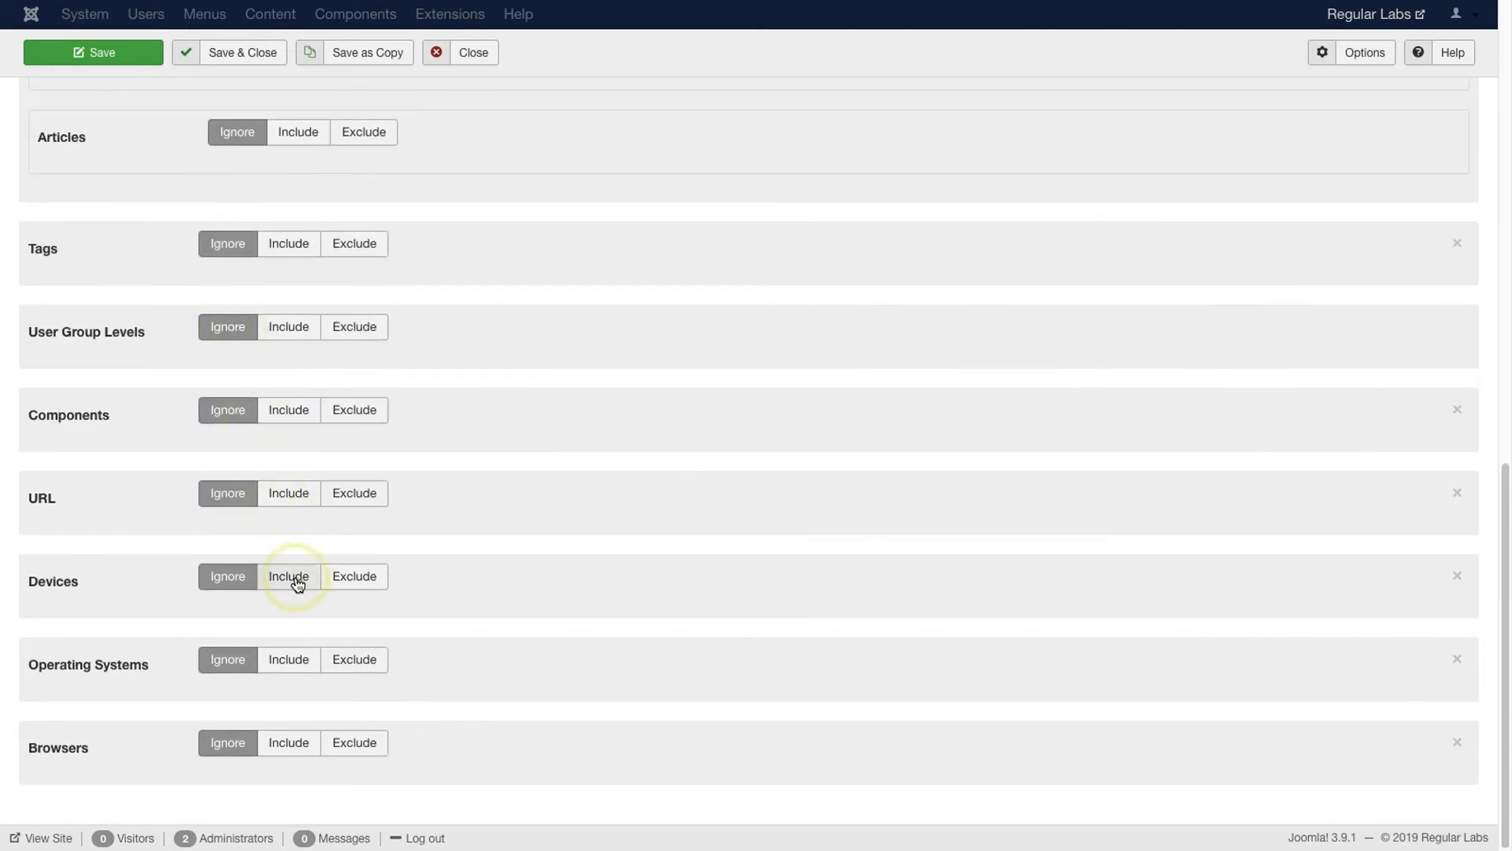
# Include Devices with Mobile selected, and check the website home page on an emulated iPhone 6/7/8 Plus.
pyautogui.click(297, 583)
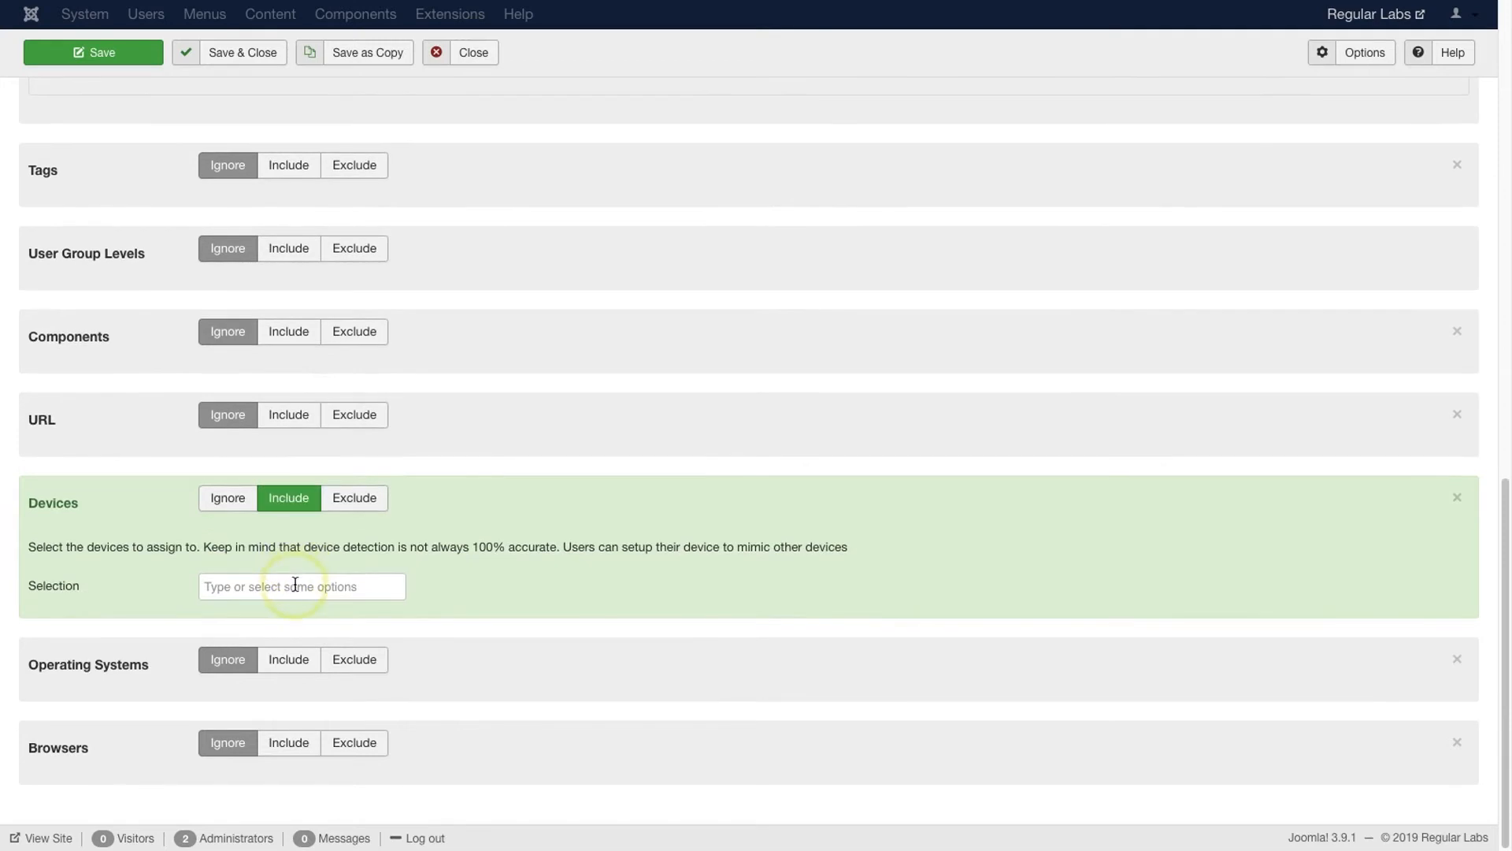
pyautogui.click(296, 583)
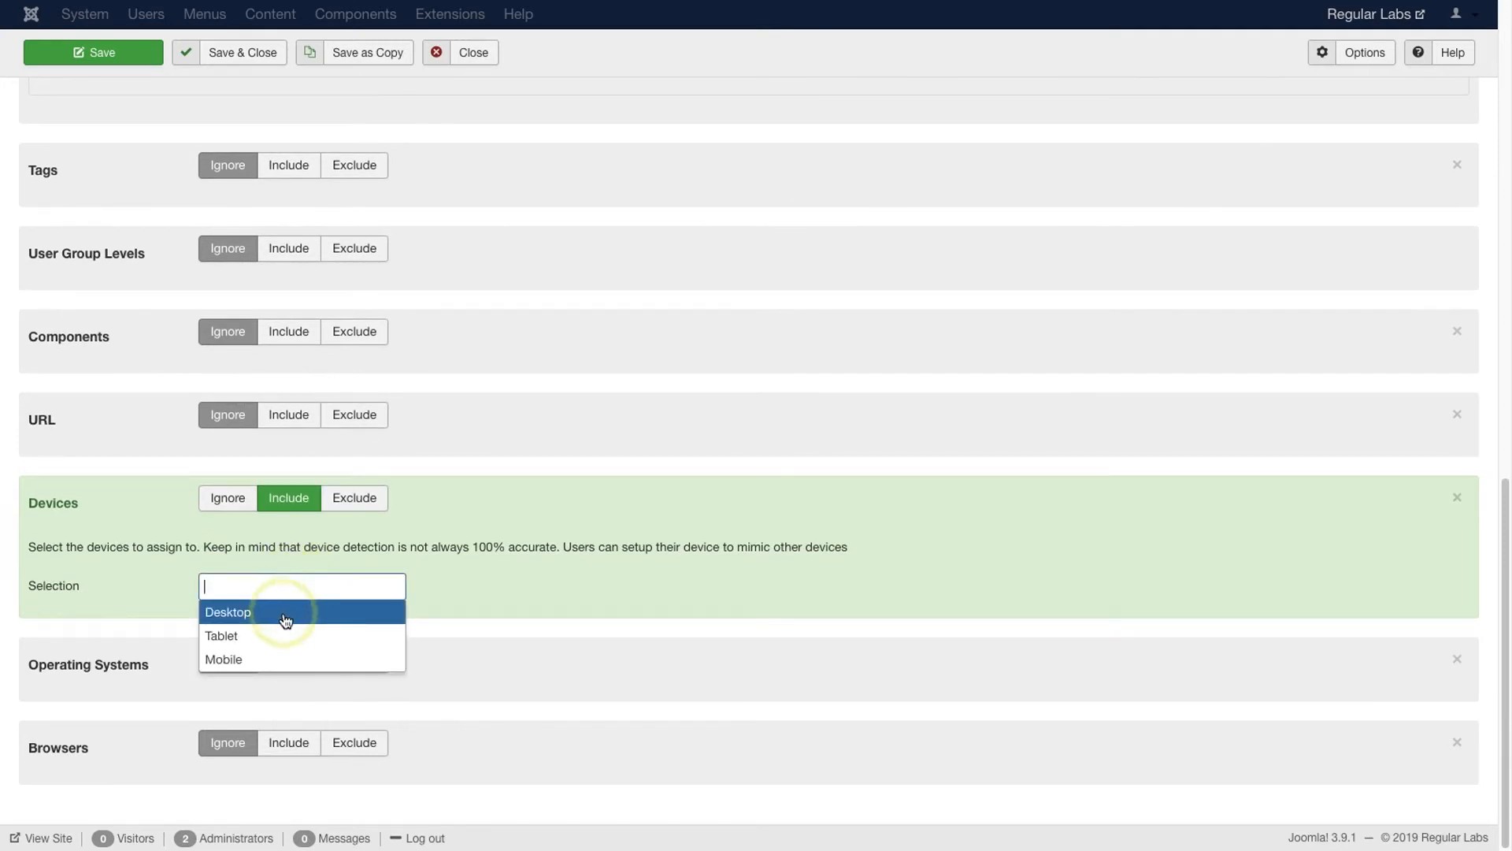
pyautogui.click(274, 662)
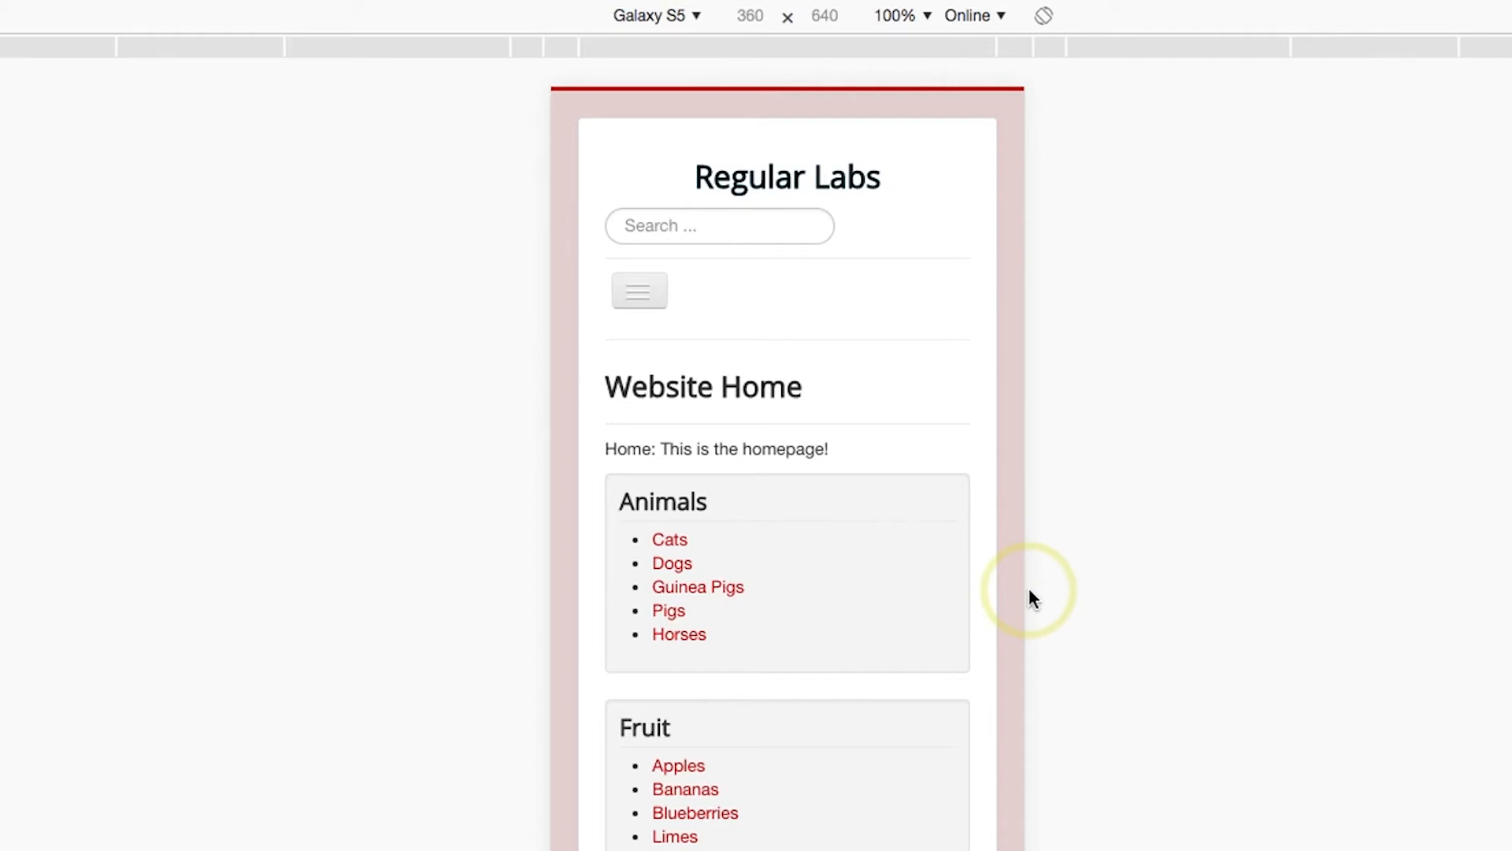
pyautogui.click(667, 19)
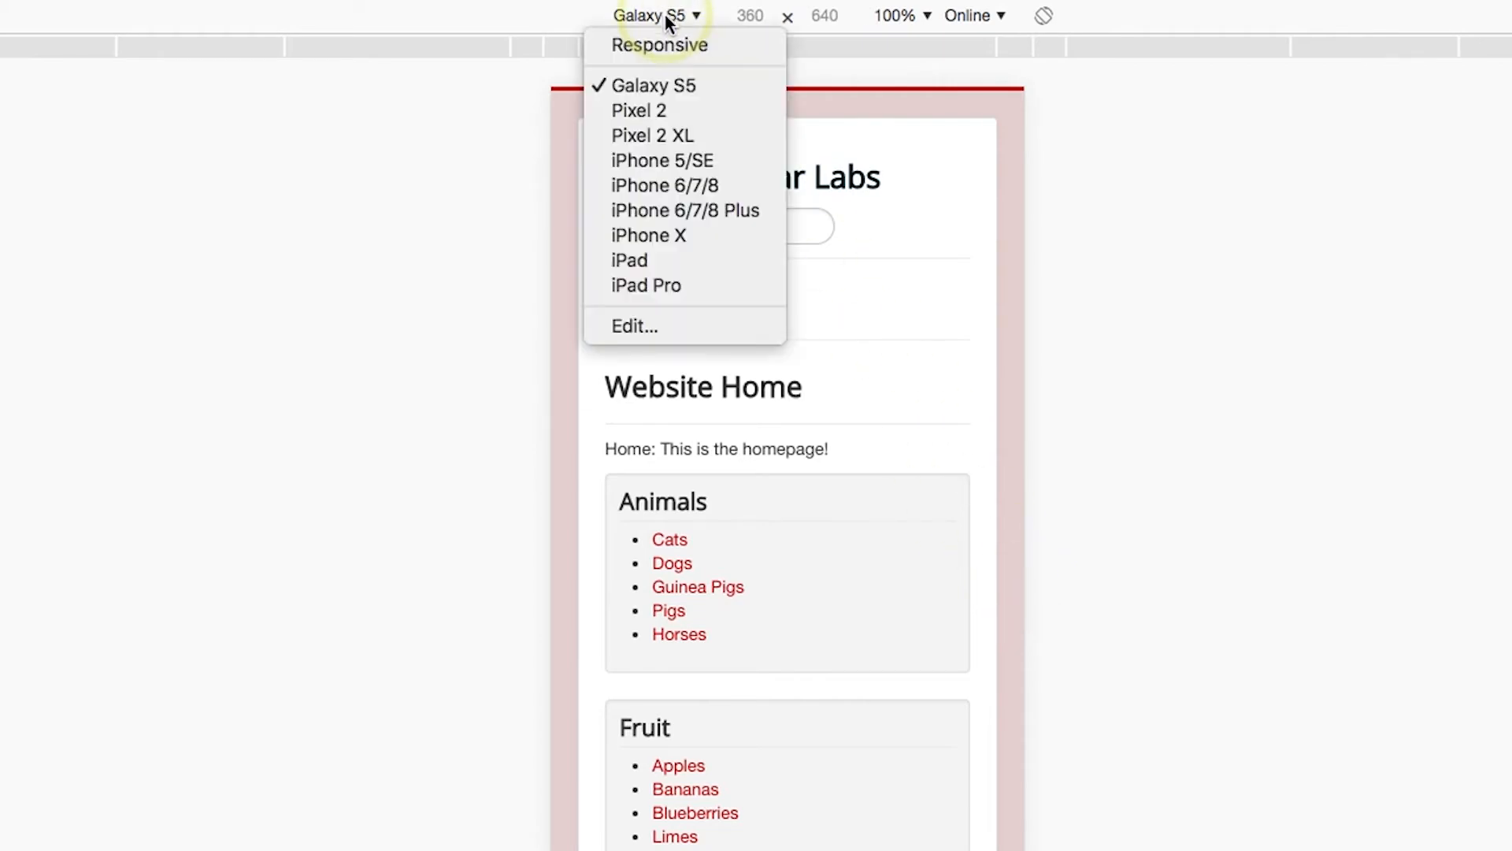
pyautogui.click(668, 210)
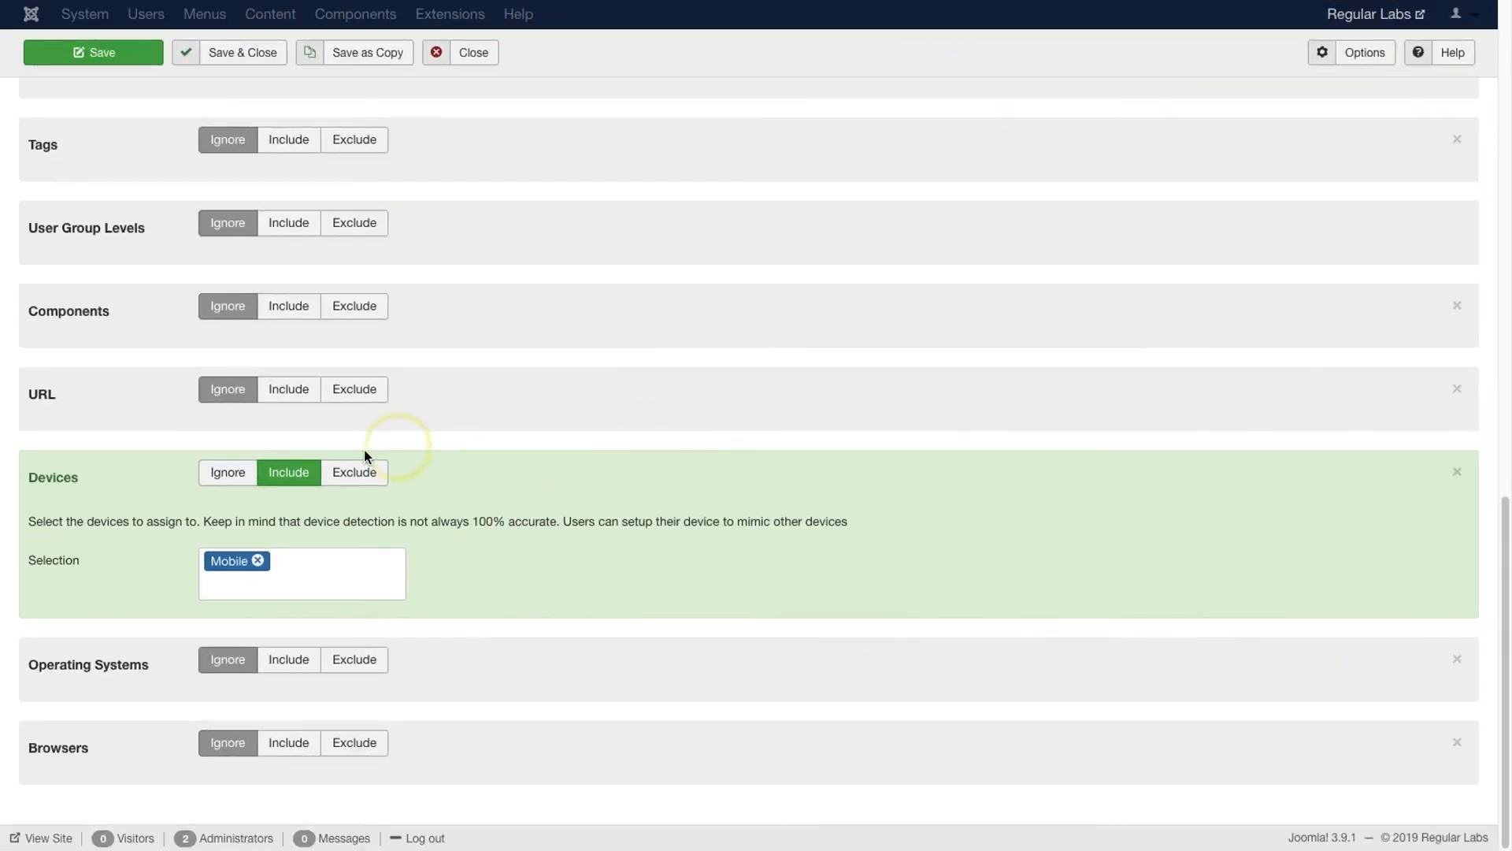
# Set Devices to Ignore, and look up the Mac and Linux options under Operating Systems before returning it to Ignore.
pyautogui.click(228, 472)
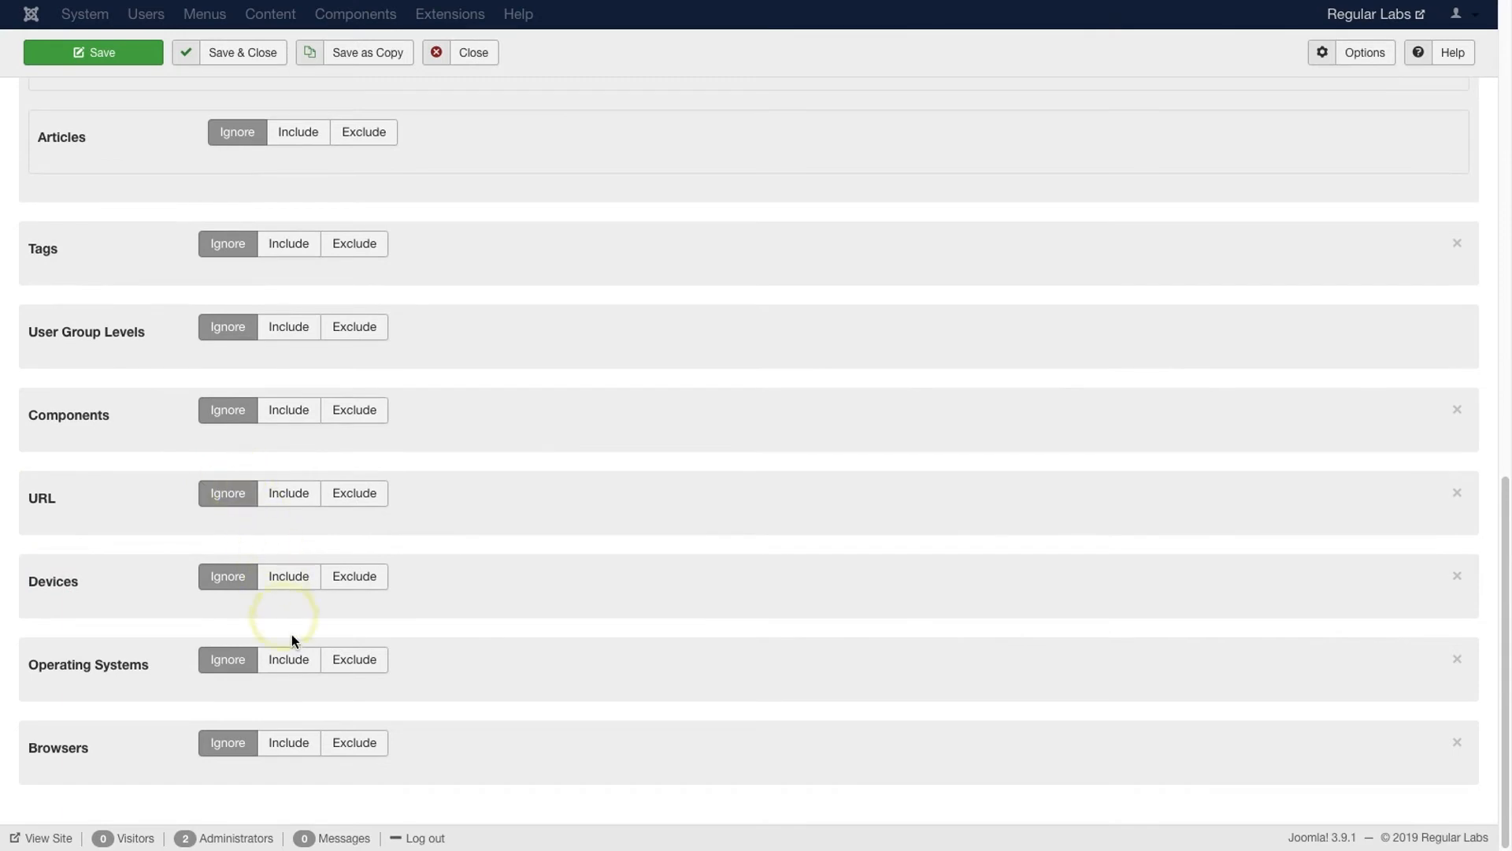
pyautogui.click(300, 662)
pyautogui.scroll(-1, 300, 665)
pyautogui.click(285, 648)
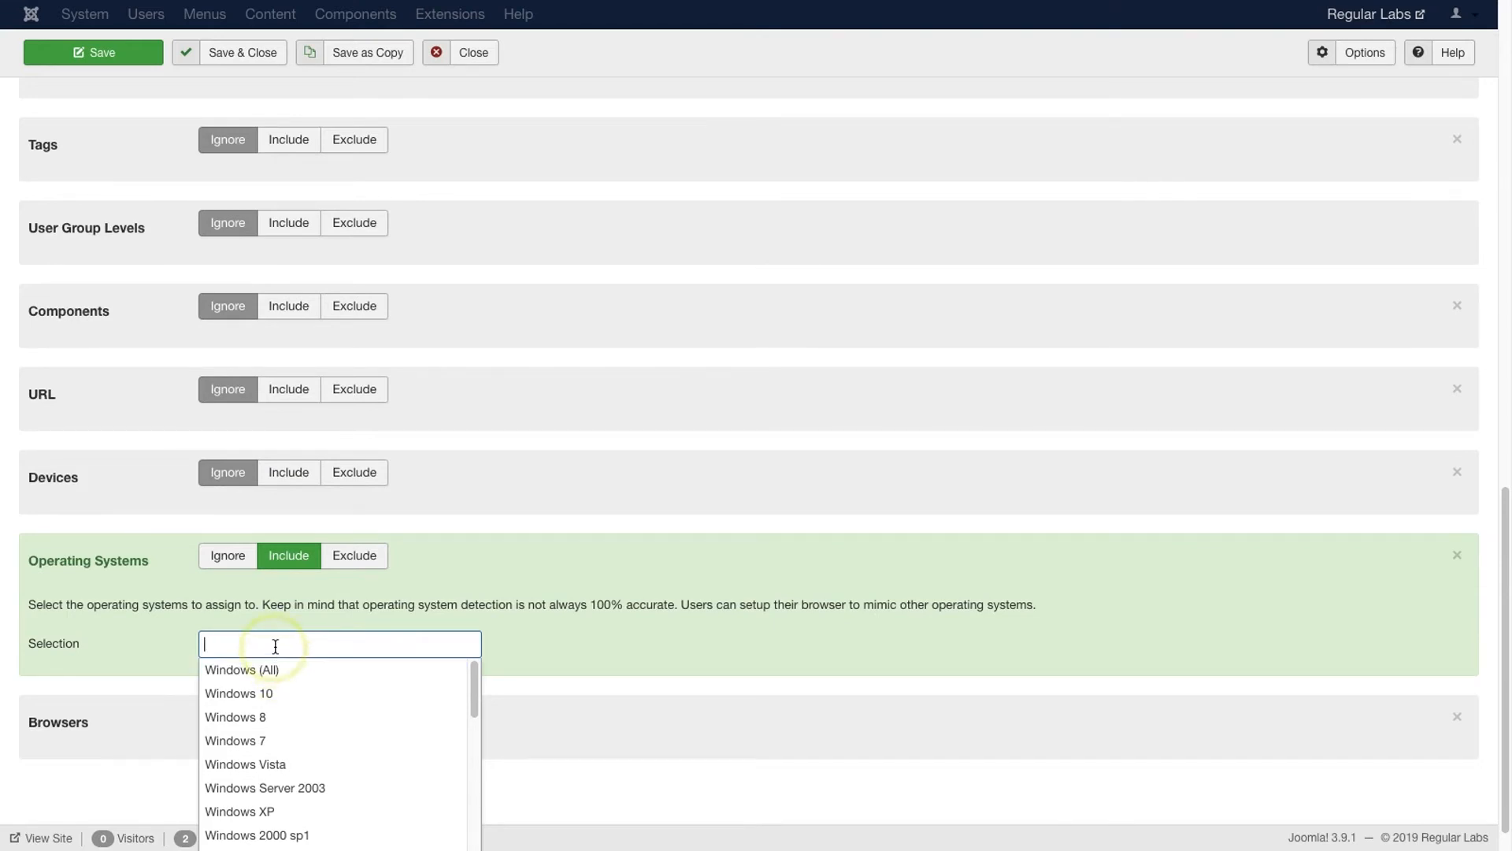
pyautogui.write('mac')
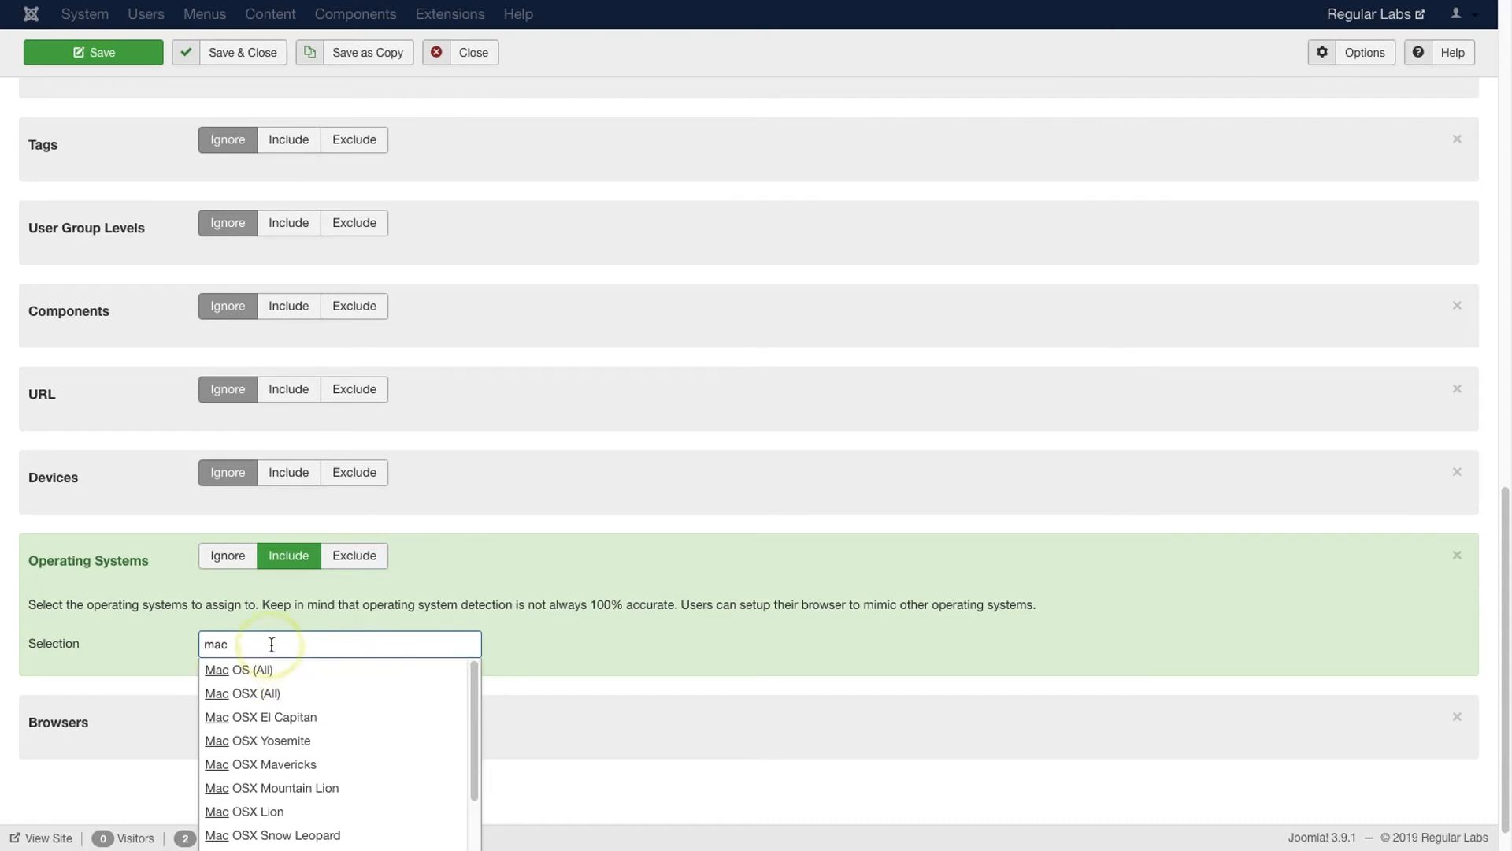
pyautogui.press('BackSpace')
pyautogui.press('BackSpace')
pyautogui.press('BackSpace')
pyautogui.write('linu')
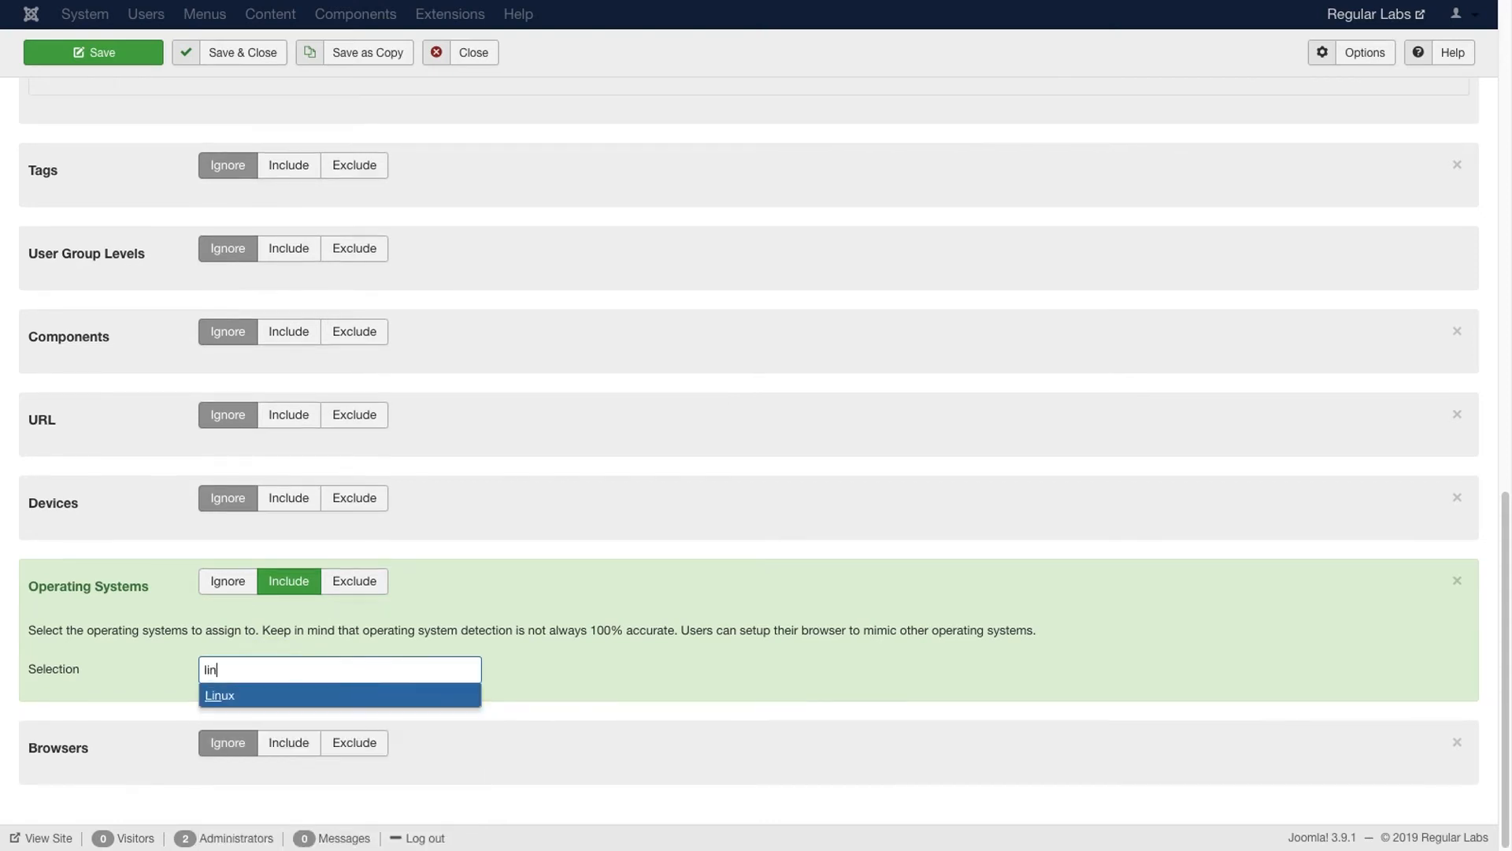
pyautogui.click(238, 585)
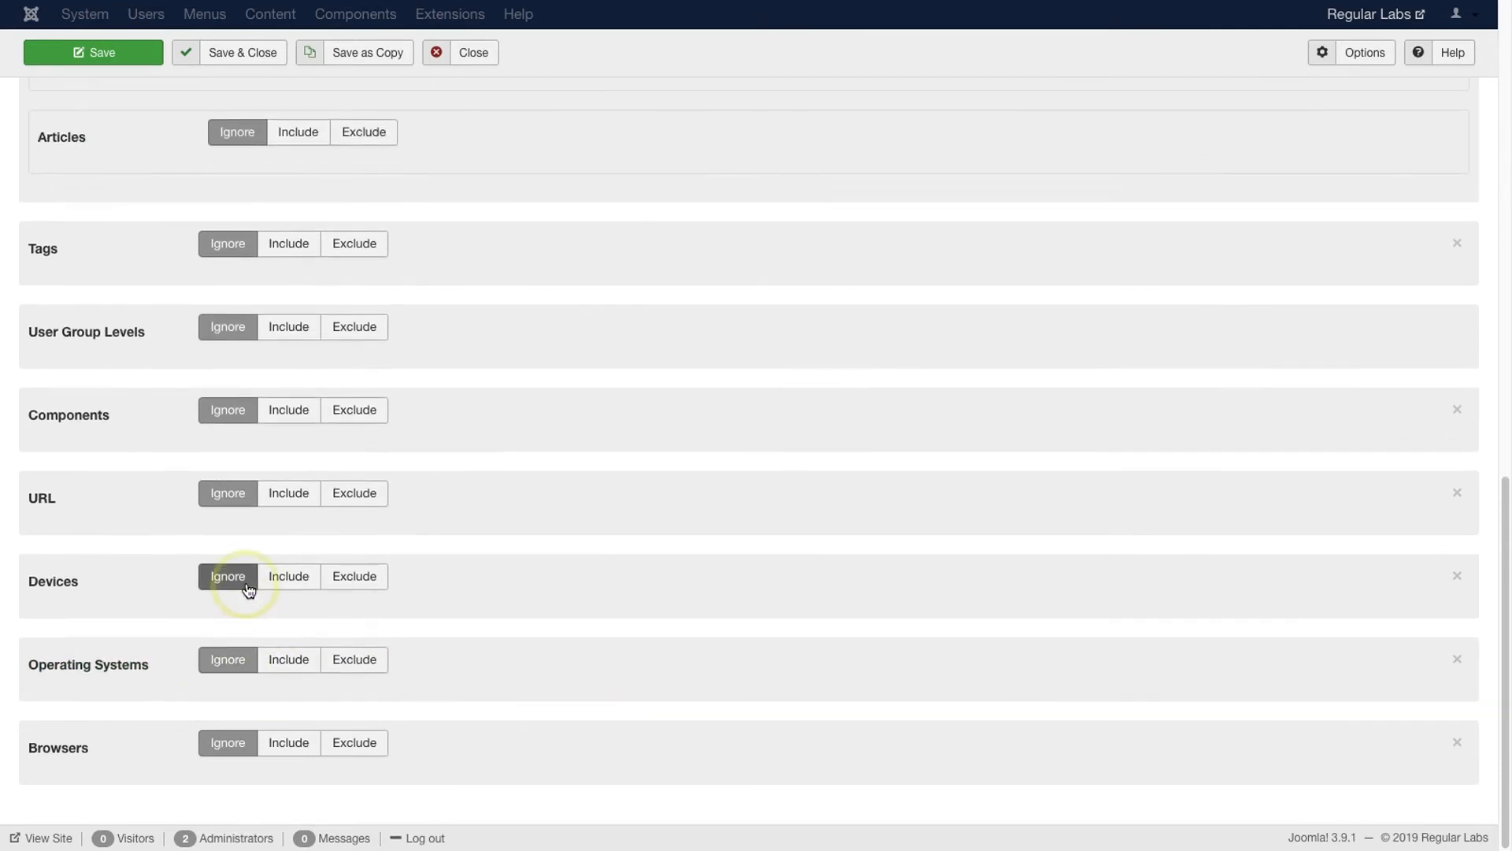
# Include Browsers with Firefox (All) selected, and compare the website home page's template style in different browsers.
pyautogui.click(288, 740)
pyautogui.click(285, 737)
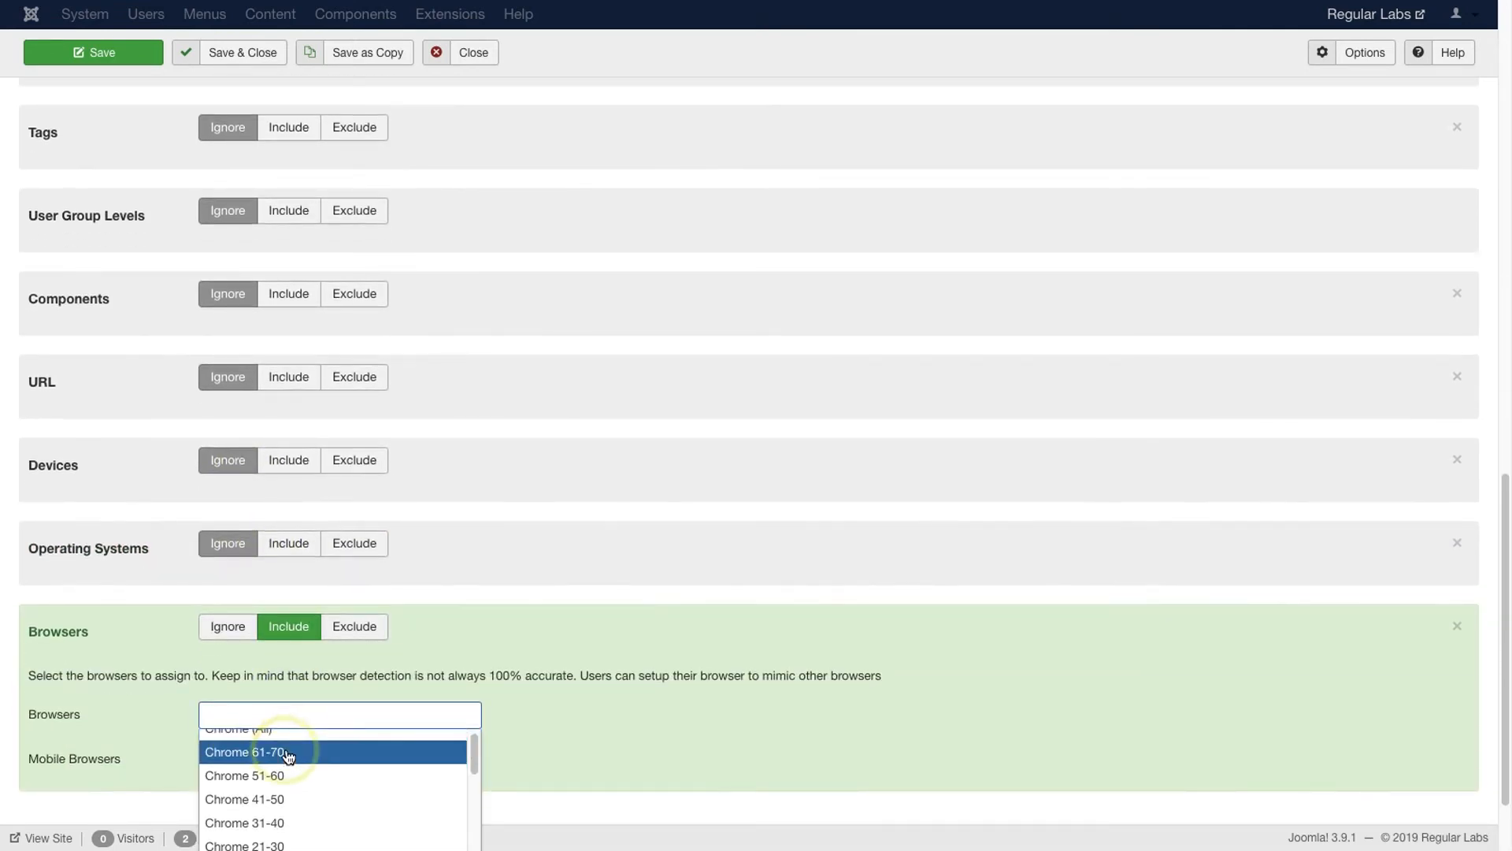
pyautogui.scroll(-2, 192, 767)
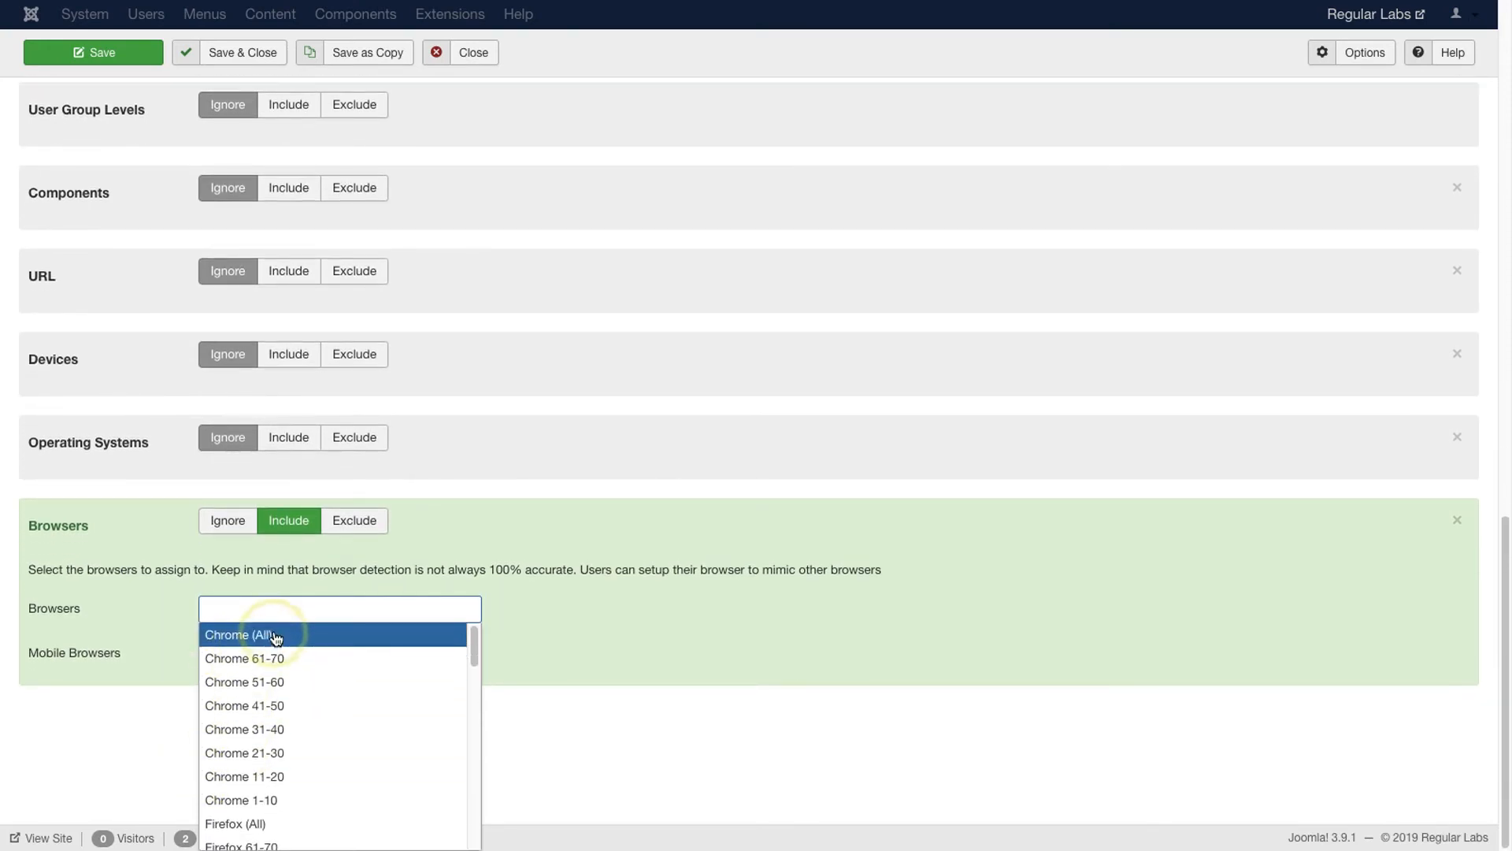
pyautogui.click(265, 824)
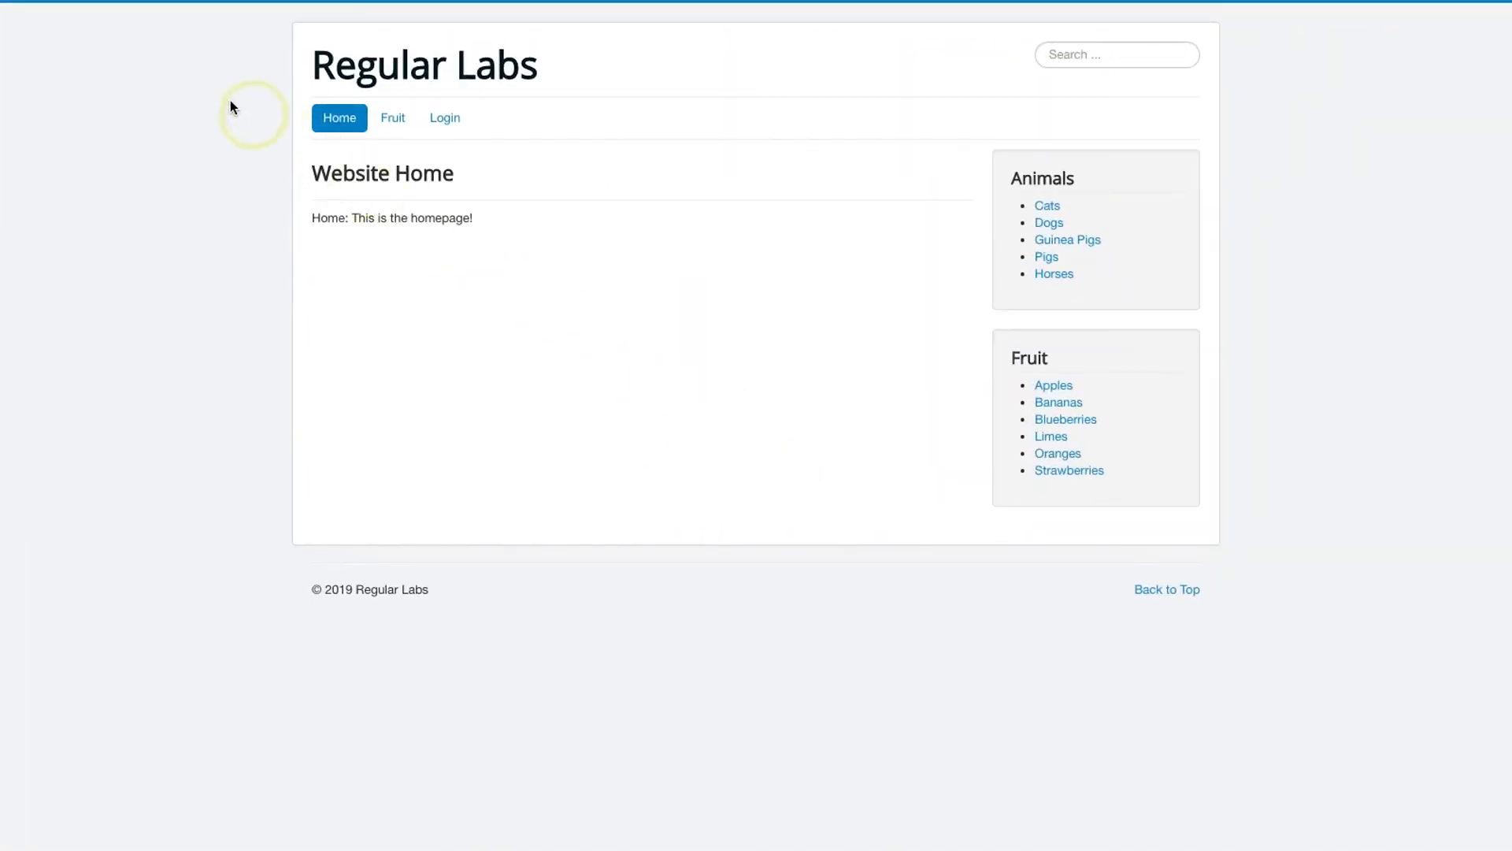
pyautogui.moveTo(118, 3)
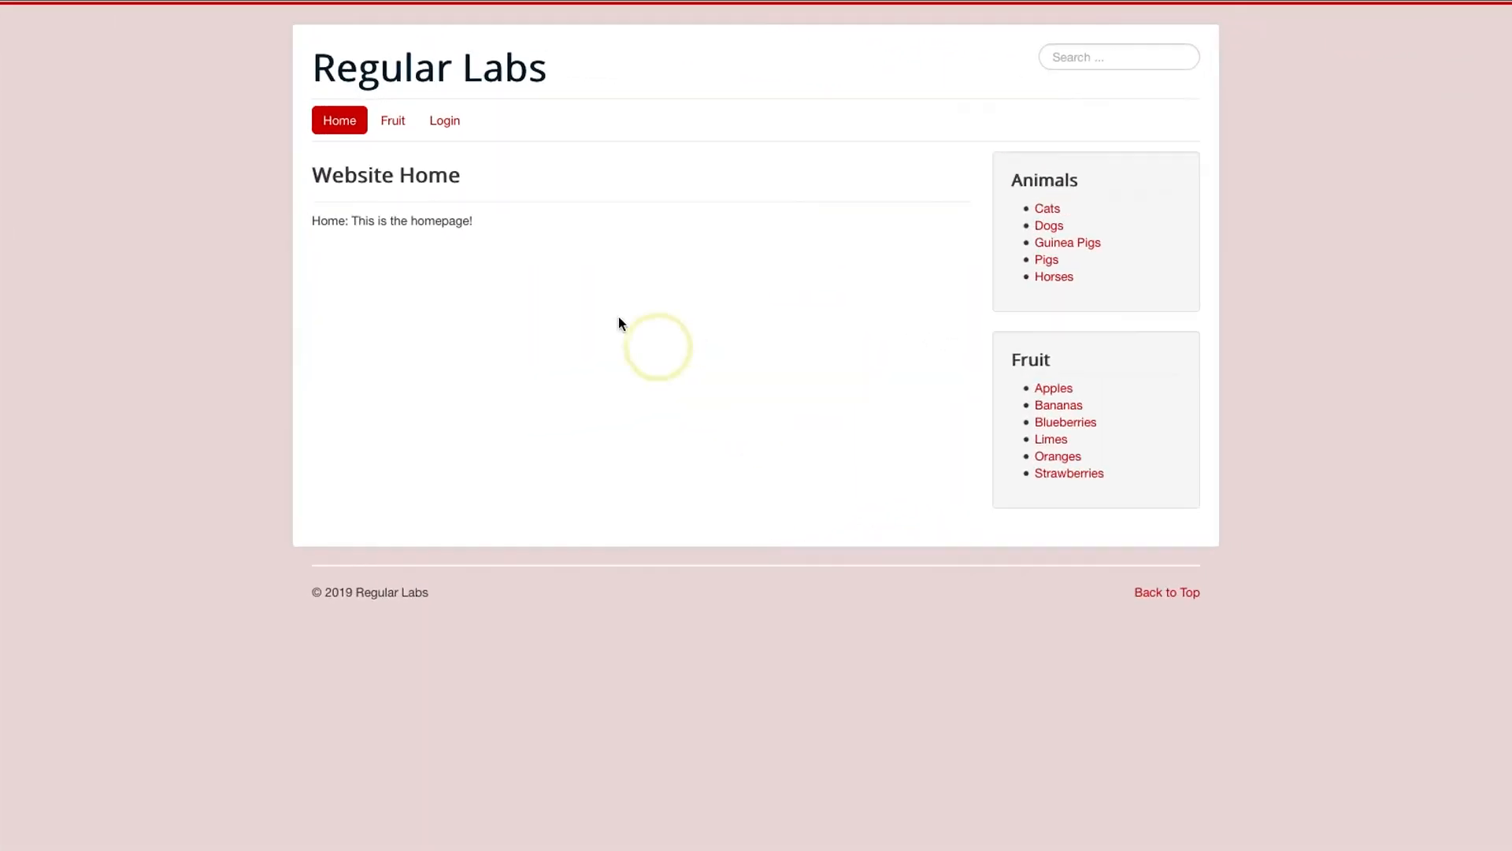
pyautogui.moveTo(102, 4)
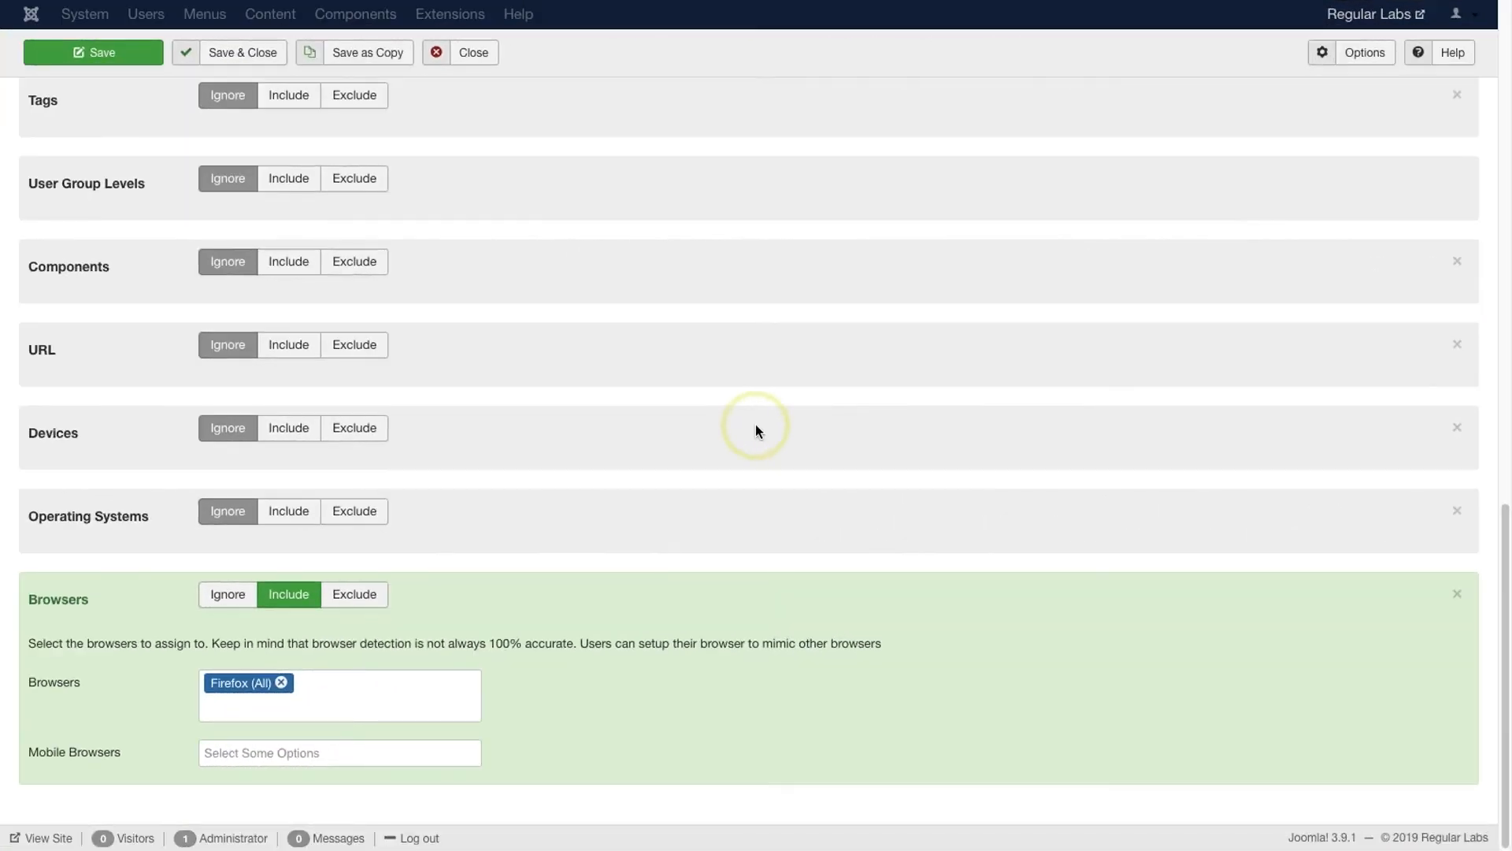
# Set the Browsers assignment to Ignore.
pyautogui.click(225, 594)
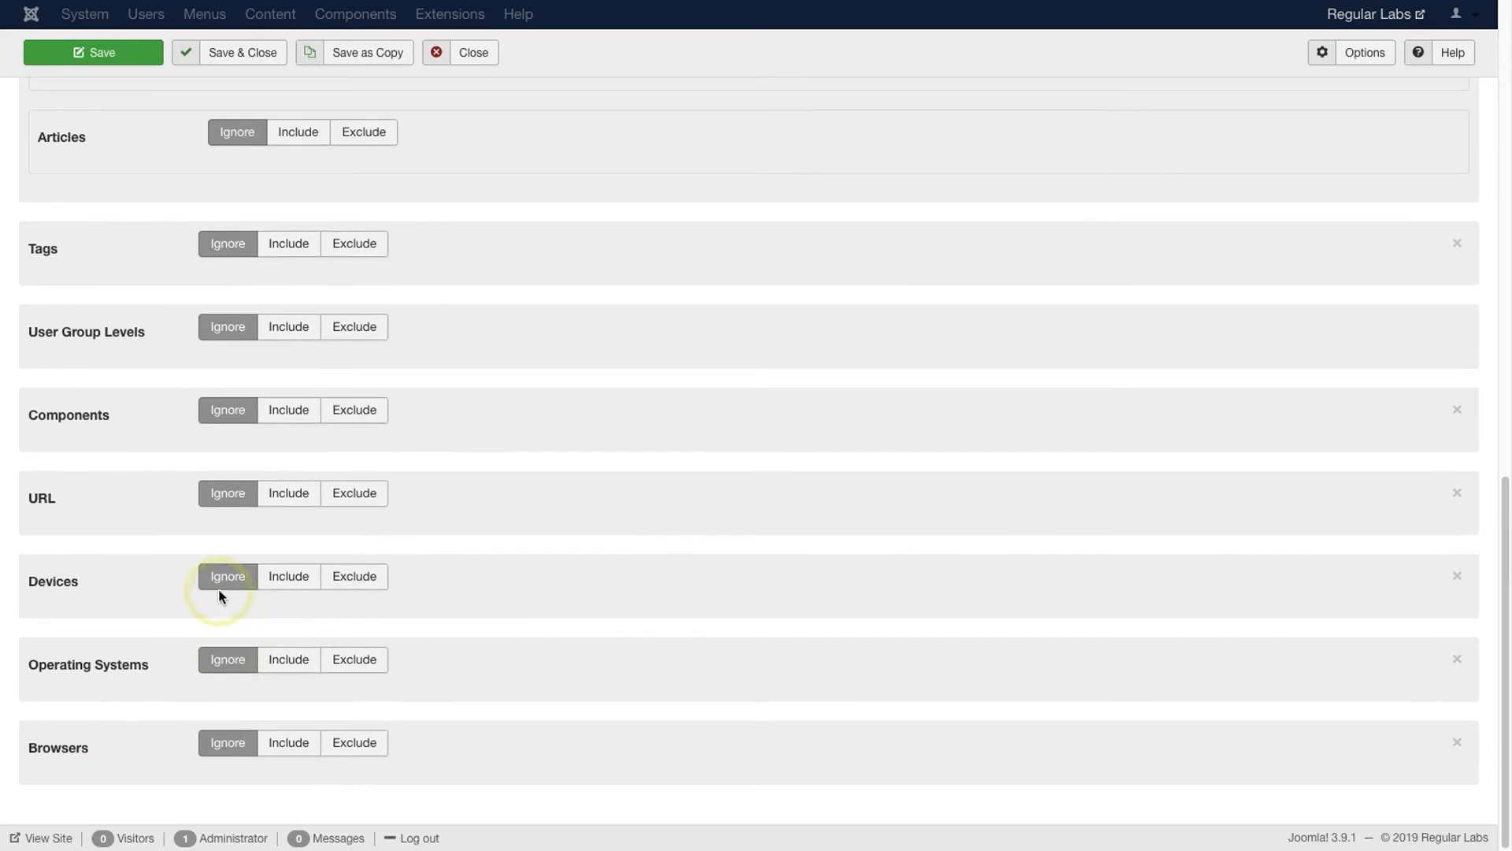
pyautogui.scroll(3, 189, 575)
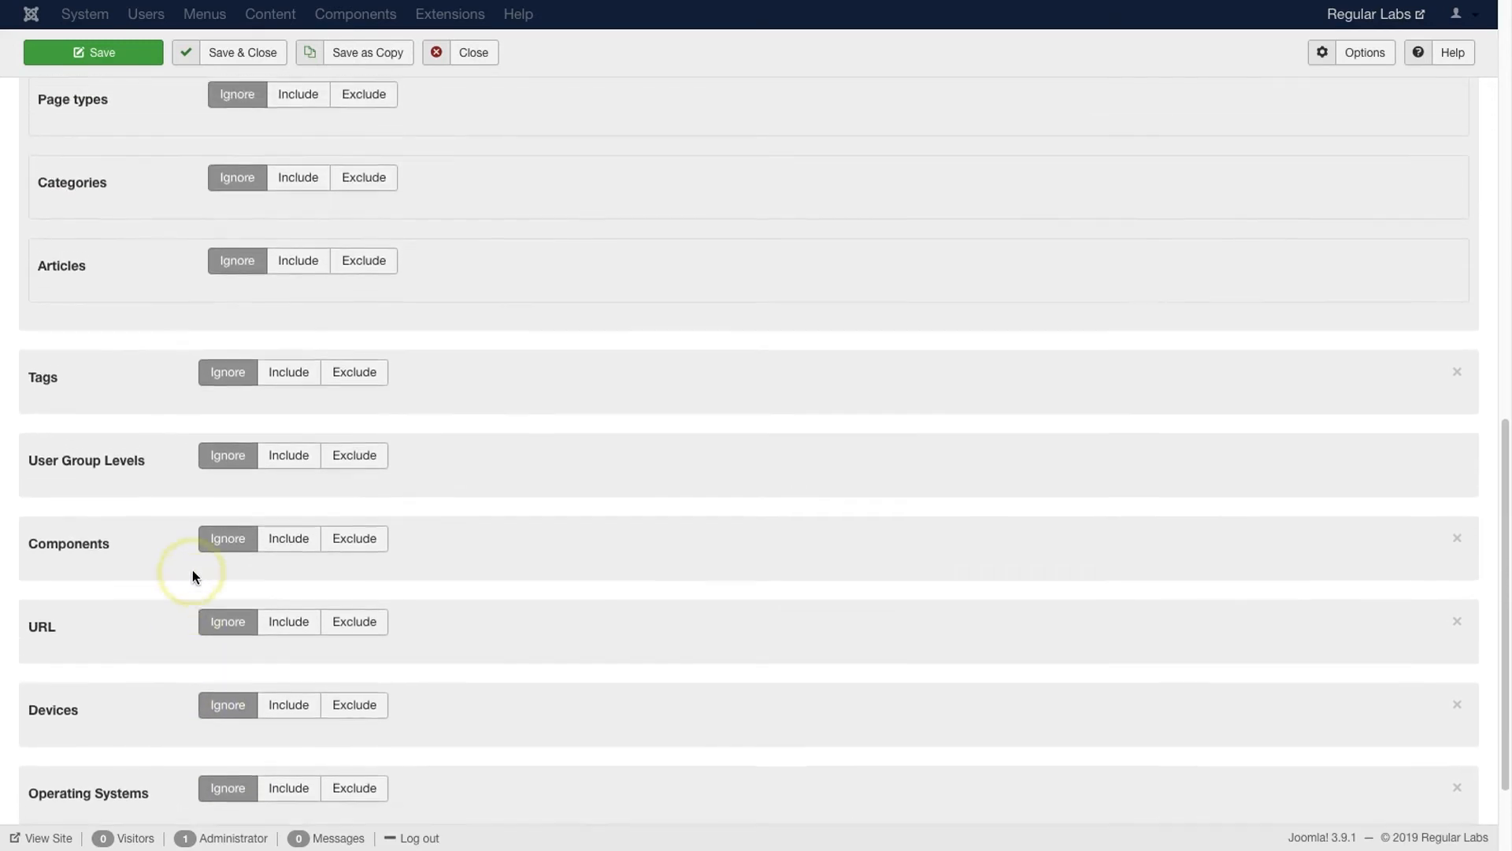
pyautogui.scroll(5, 192, 570)
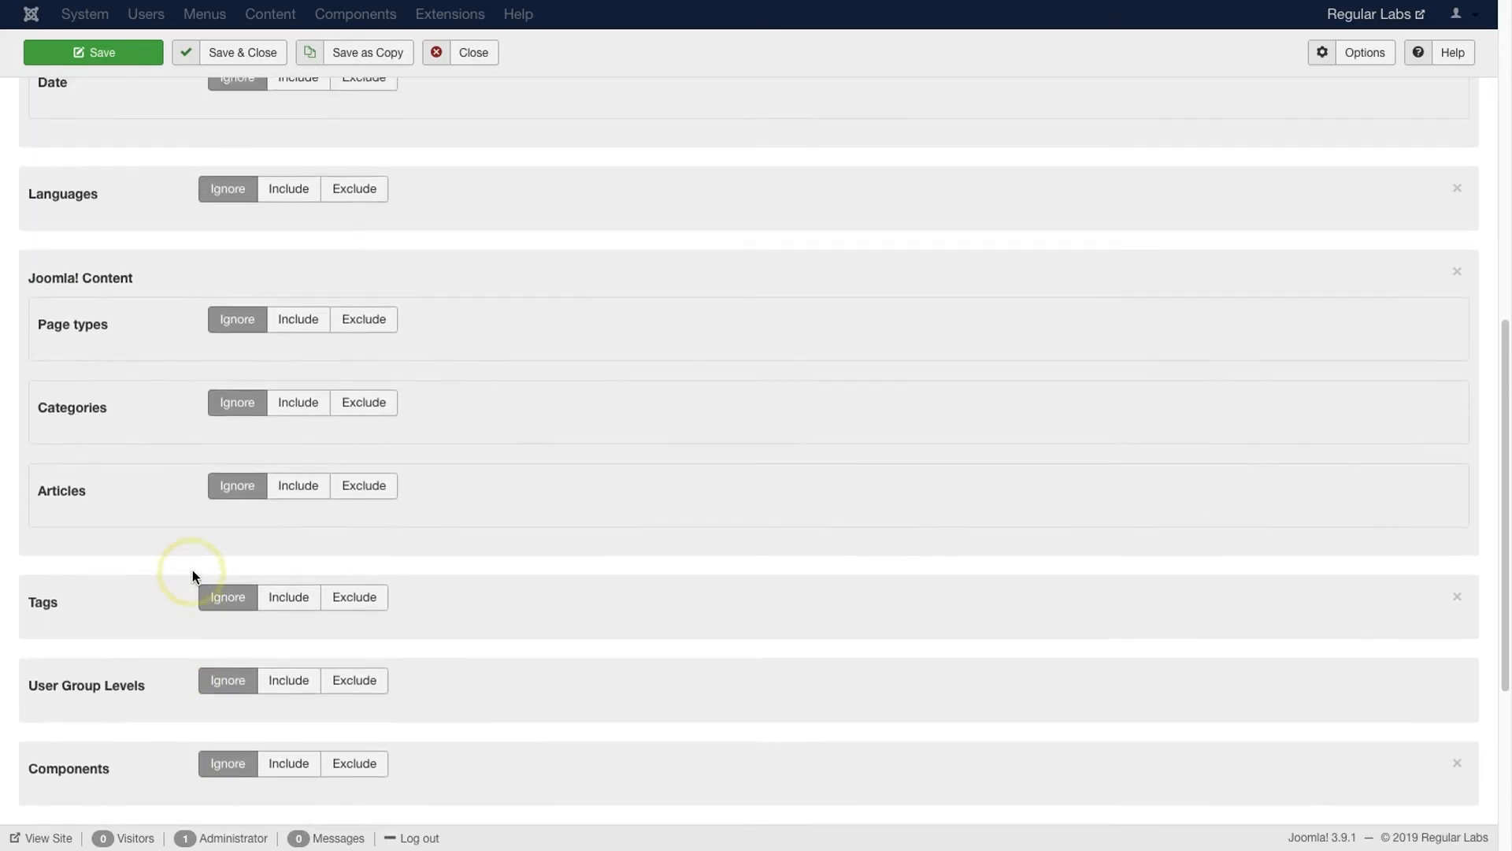
pyautogui.scroll(5, 192, 569)
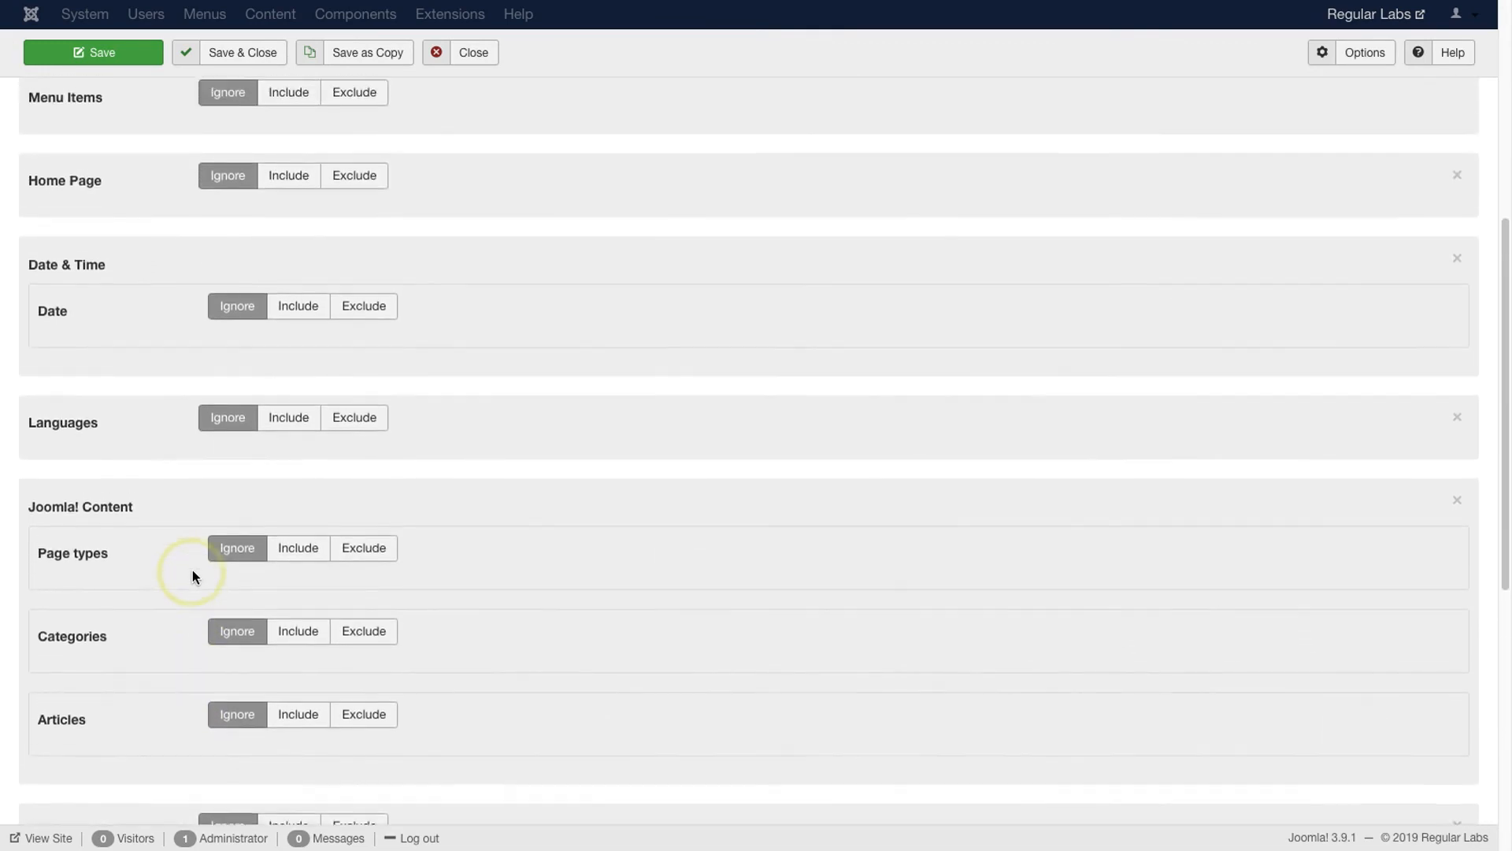
pyautogui.scroll(5, 192, 570)
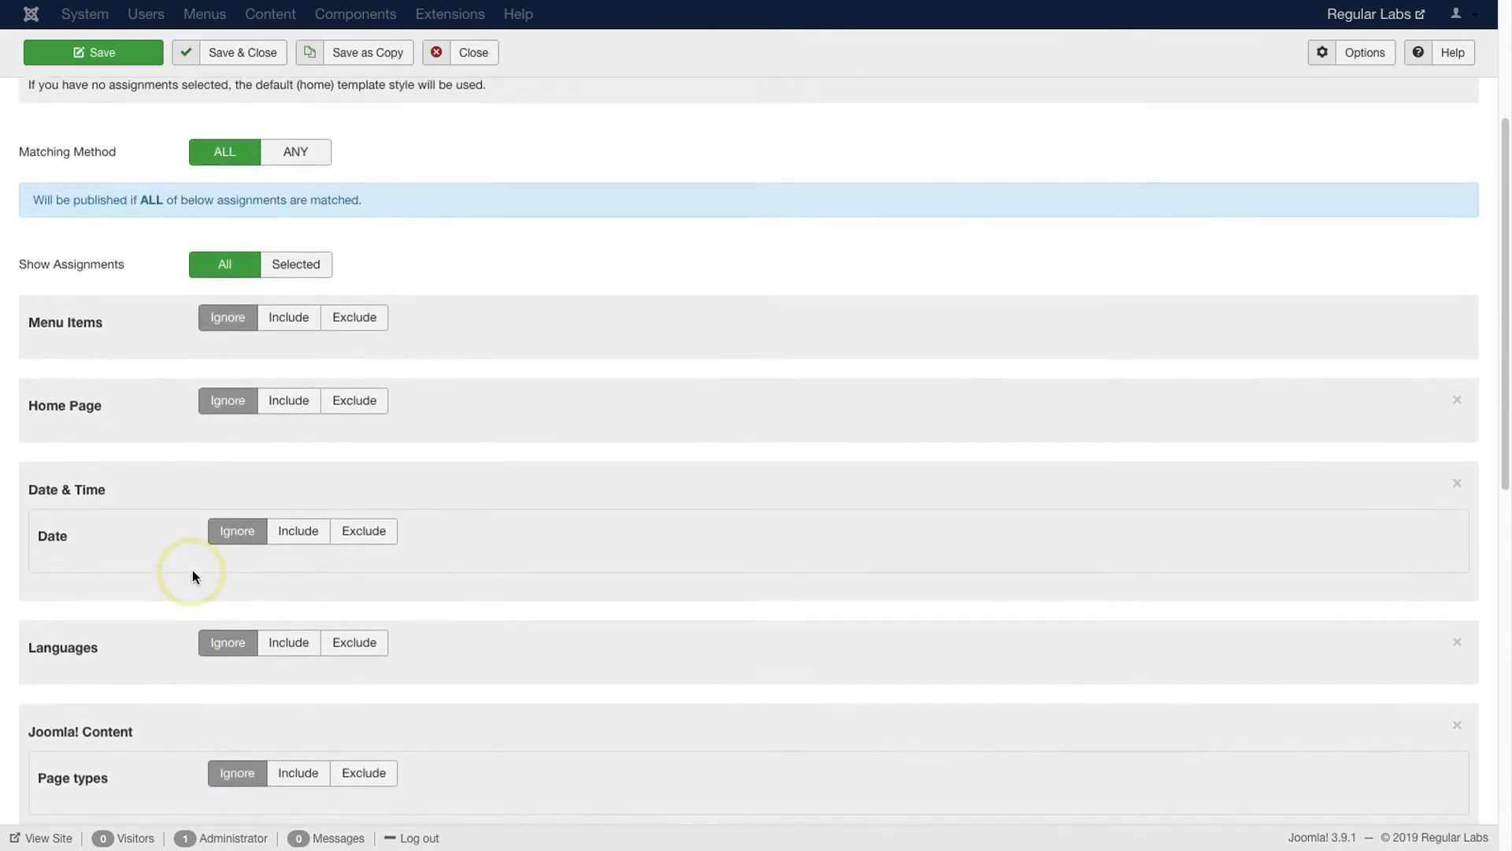
pyautogui.scroll(5, 192, 569)
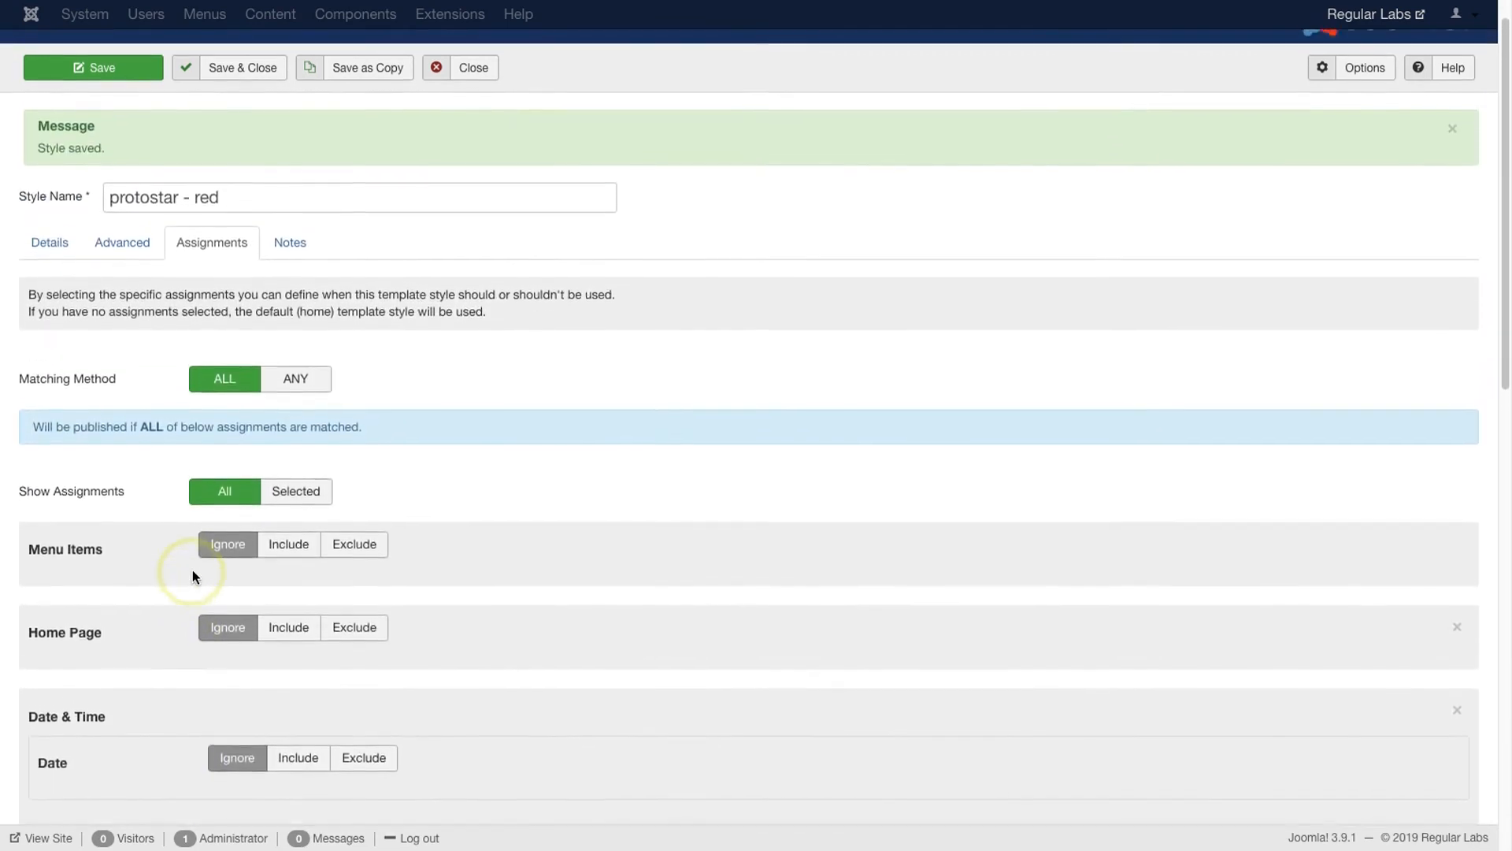
# Set the Matching Method to ANY and include the Categories assignment with Fruit selected.
pyautogui.scroll(1, 192, 569)
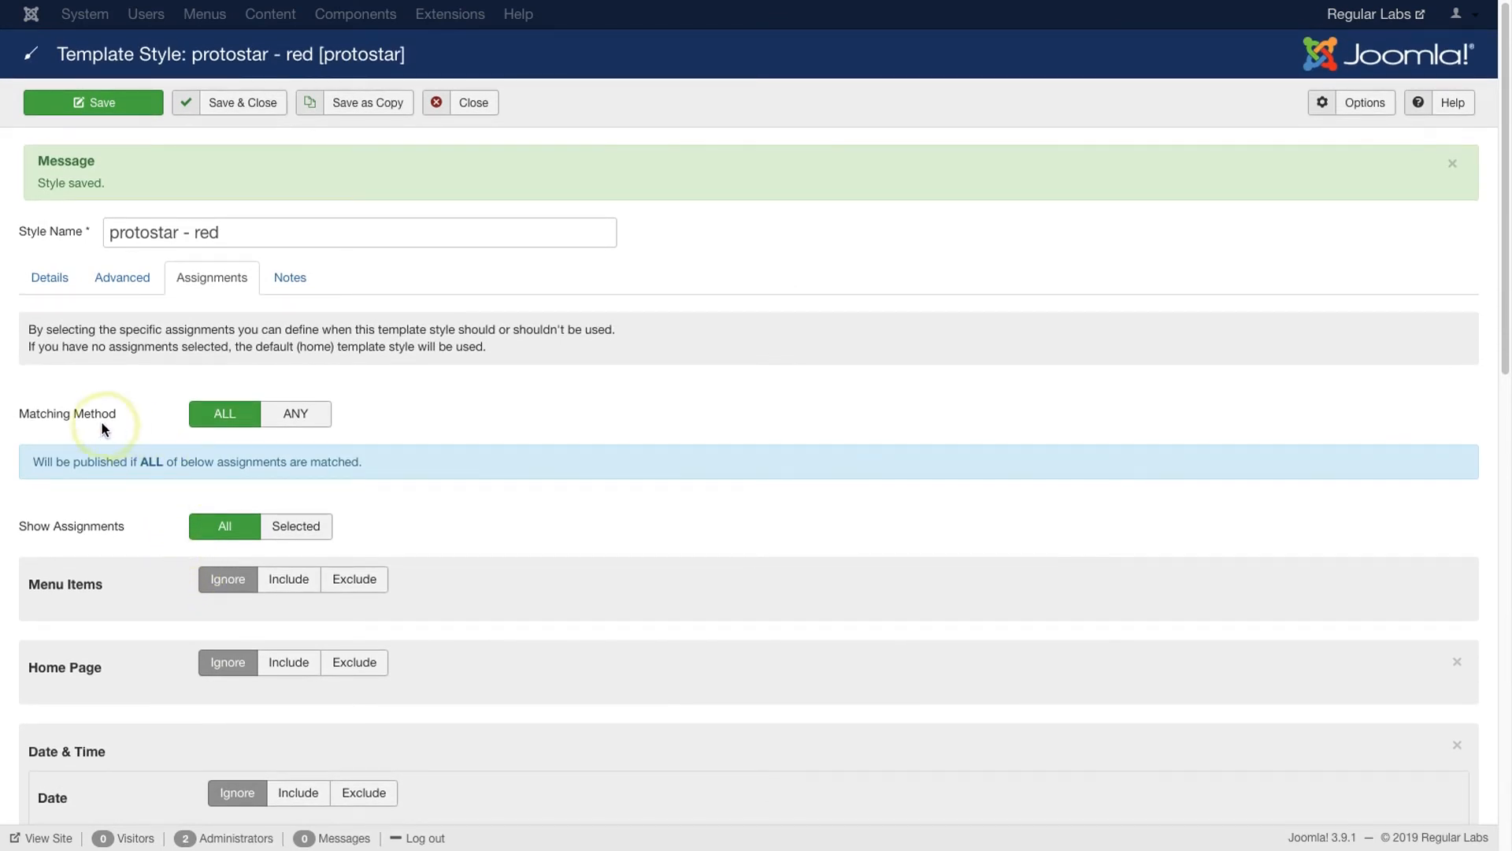
pyautogui.moveTo(90, 428)
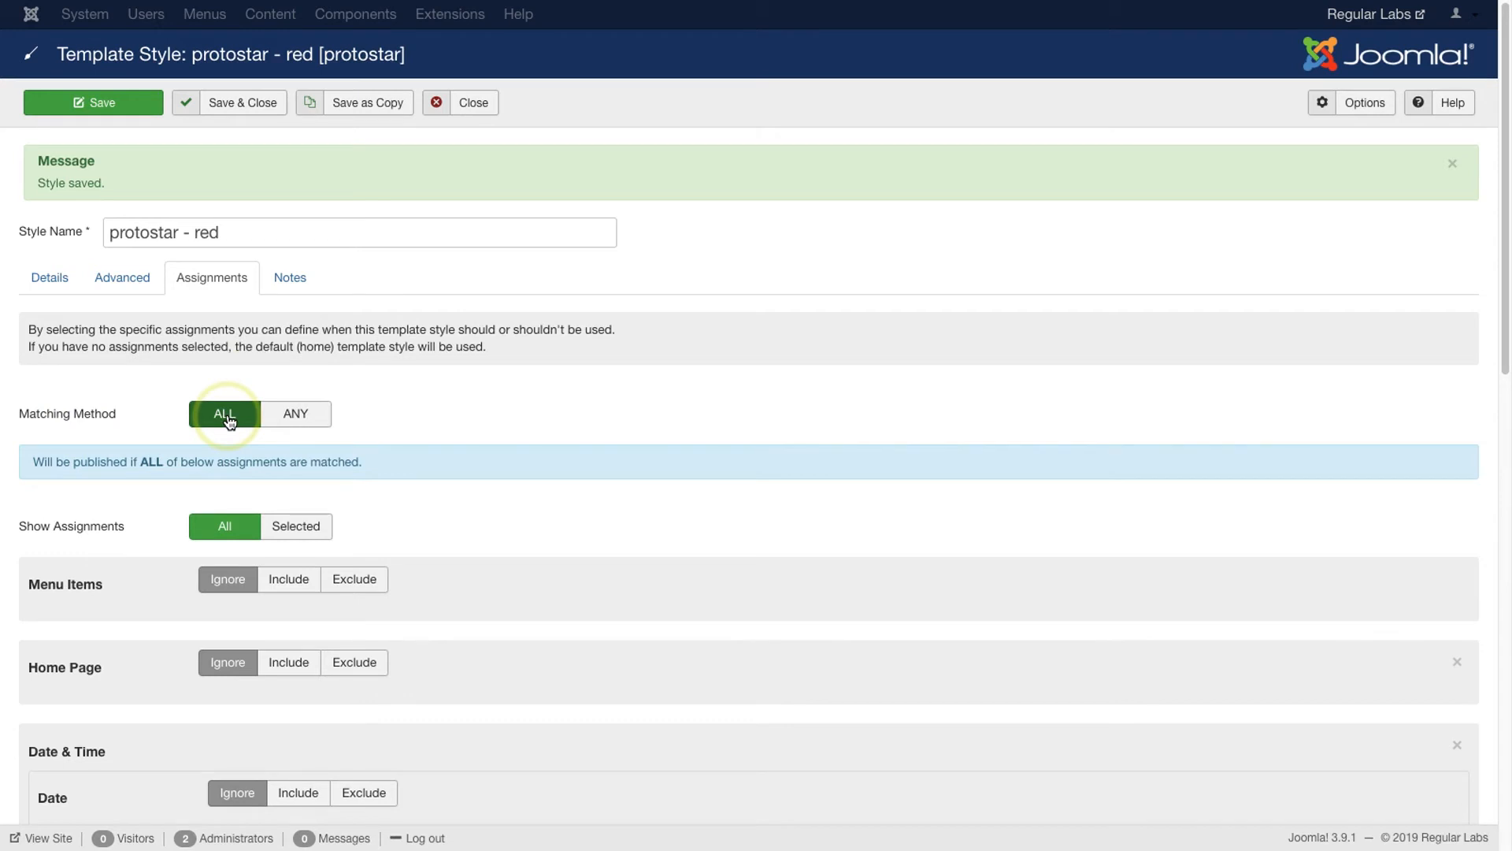
pyautogui.click(287, 420)
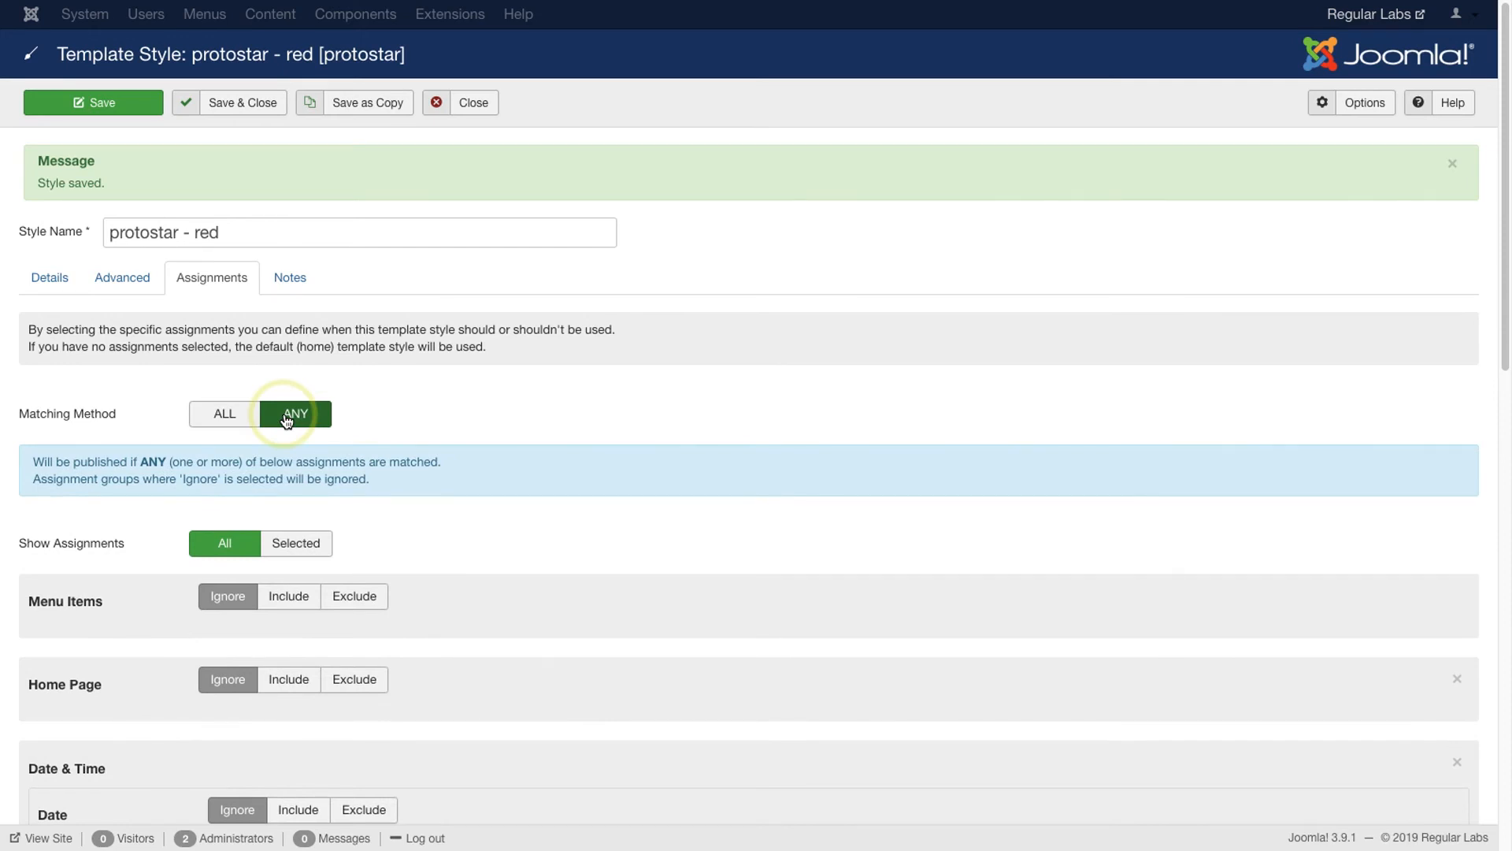
pyautogui.scroll(-7, 323, 459)
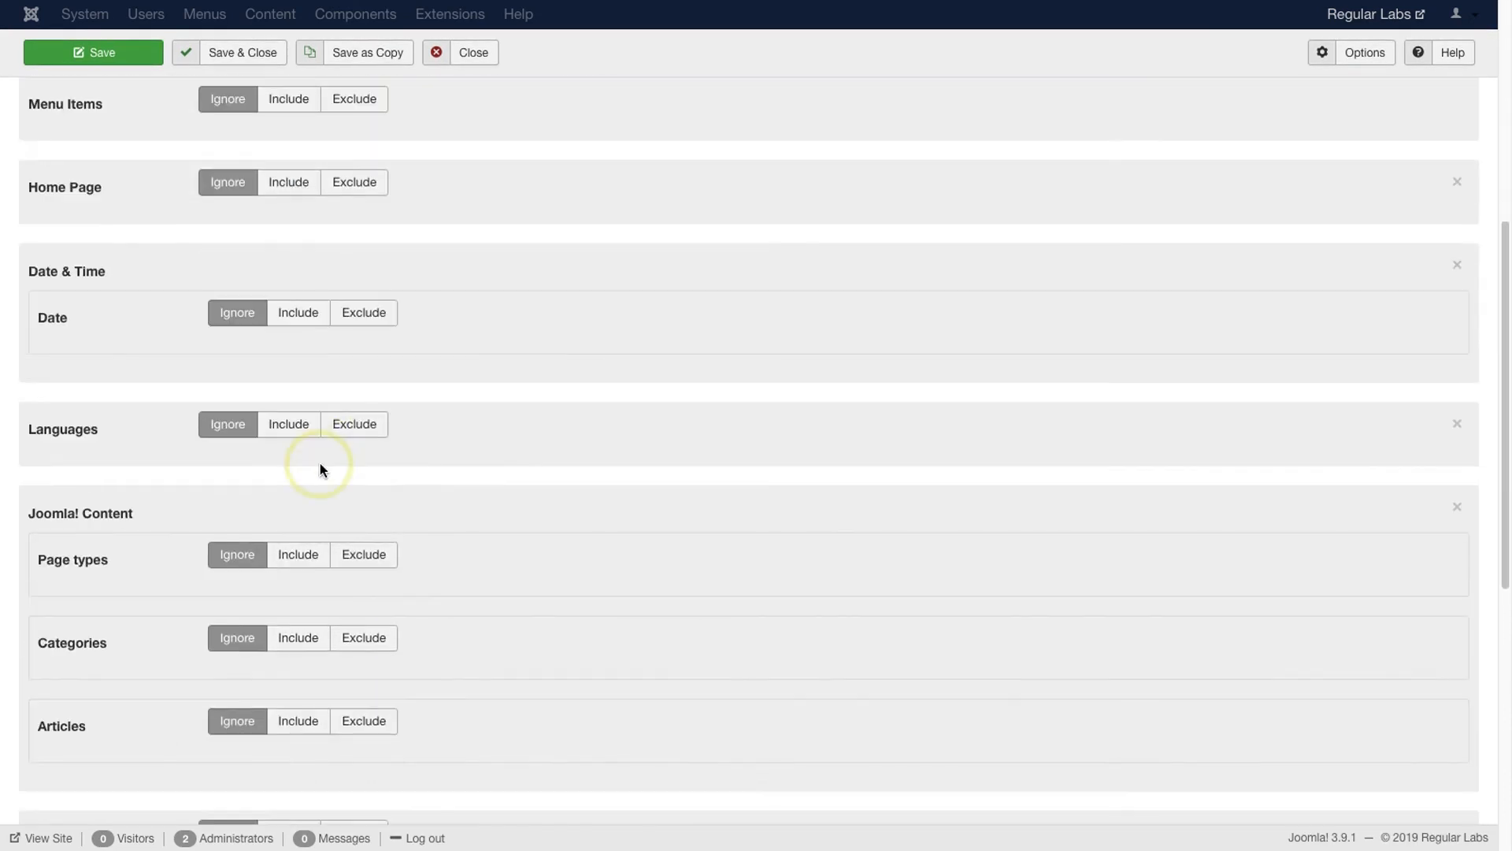
pyautogui.click(294, 579)
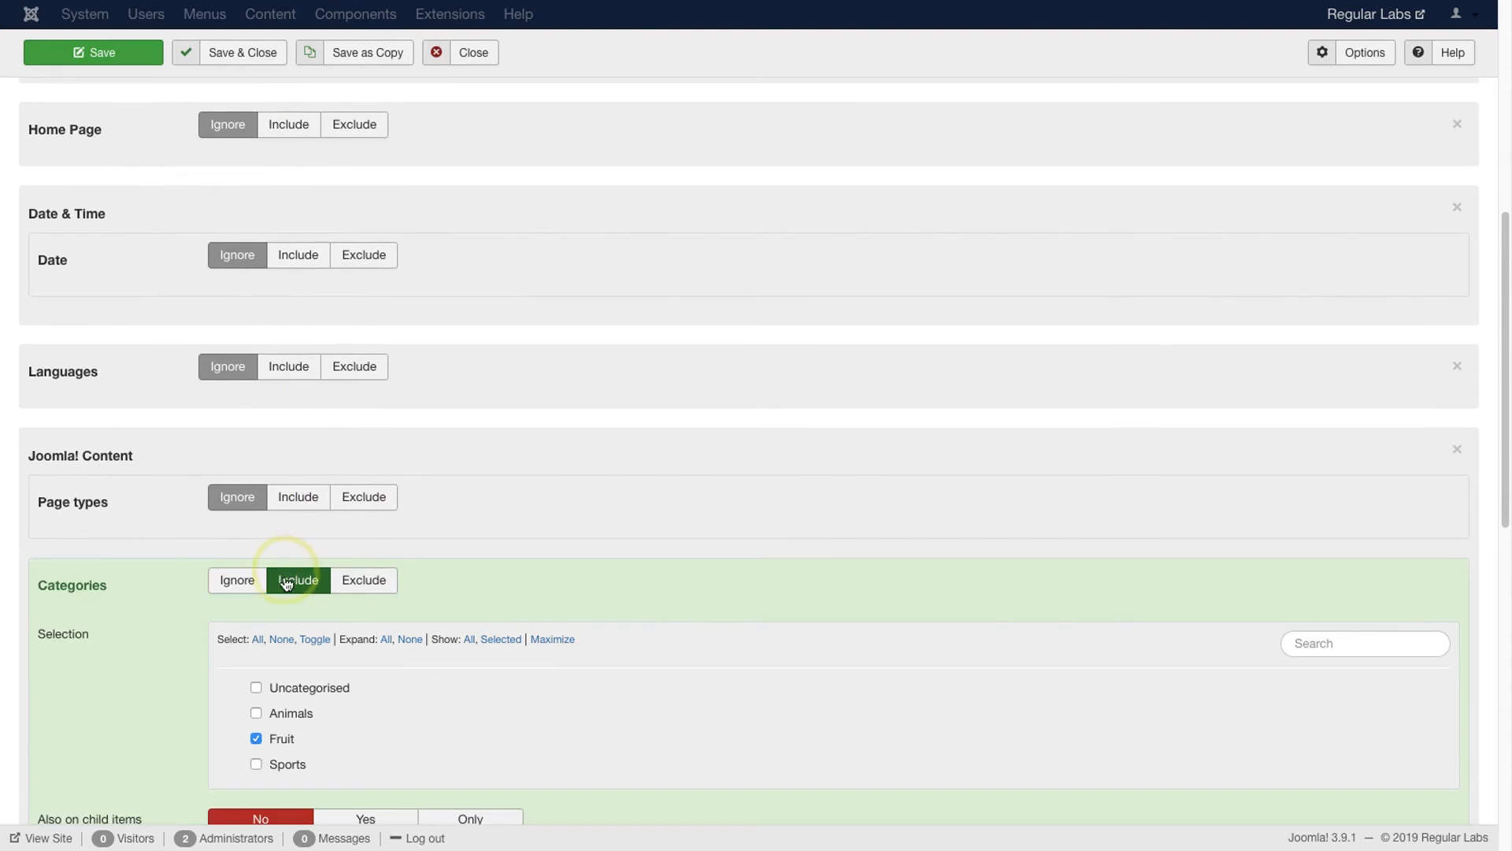
pyautogui.scroll(-4, 118, 644)
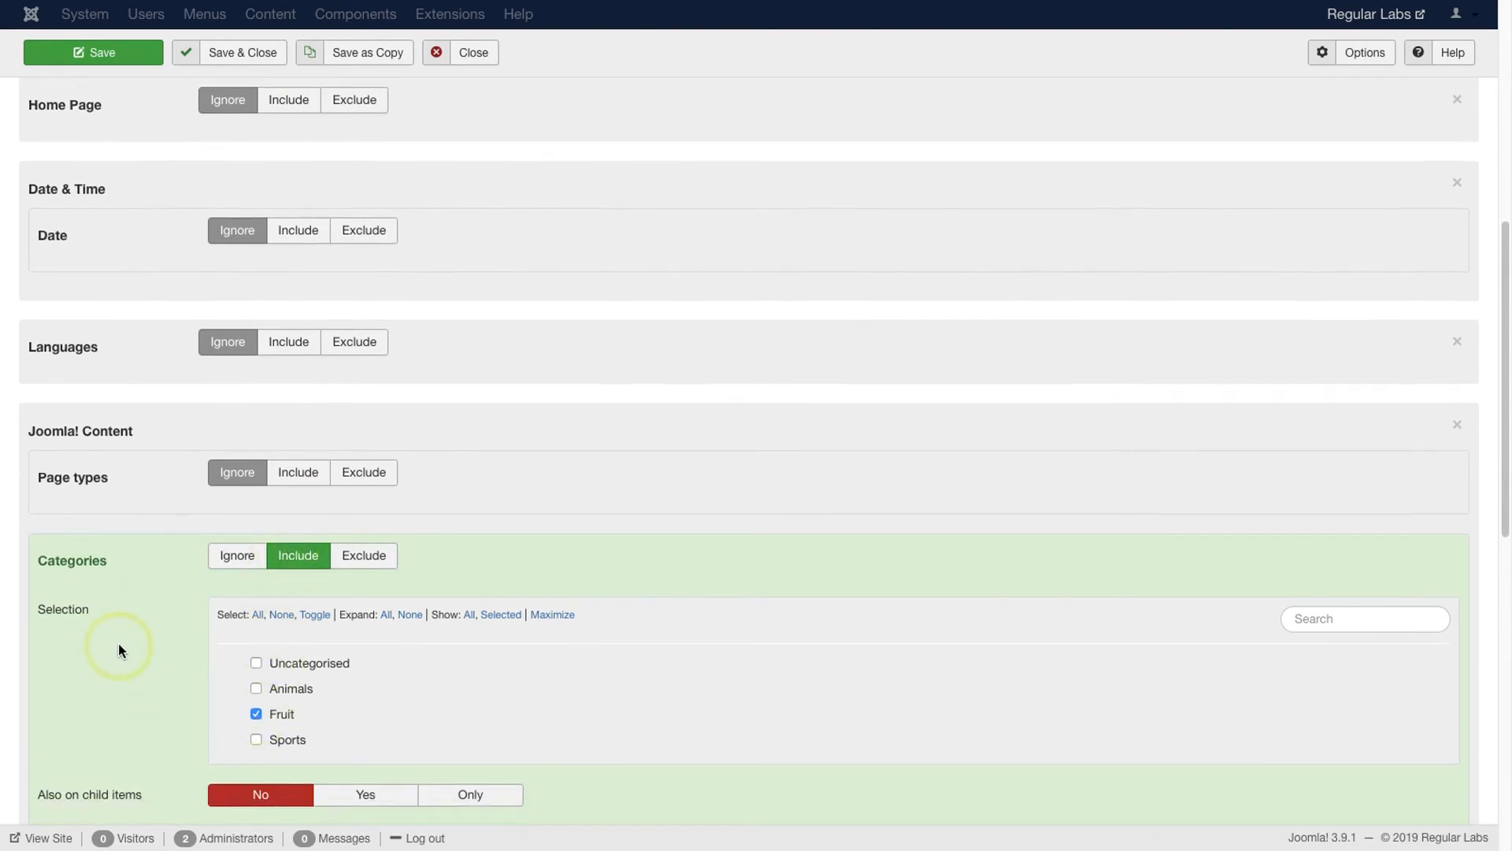
pyautogui.scroll(-2, 118, 649)
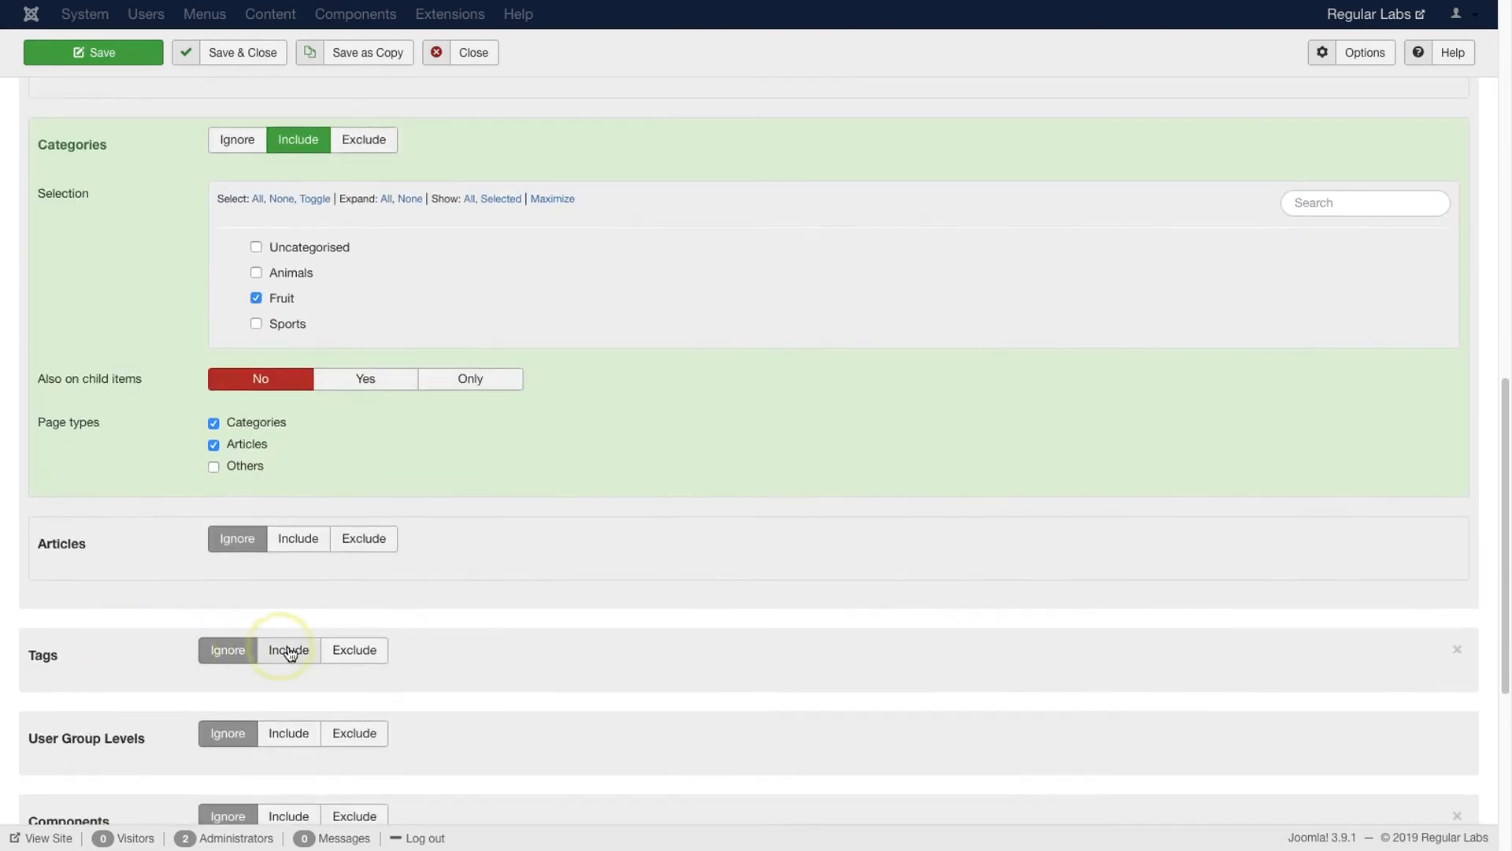
# Include the Tags assignment with Green selected, and save the style.
pyautogui.click(300, 651)
pyautogui.scroll(-2, 301, 647)
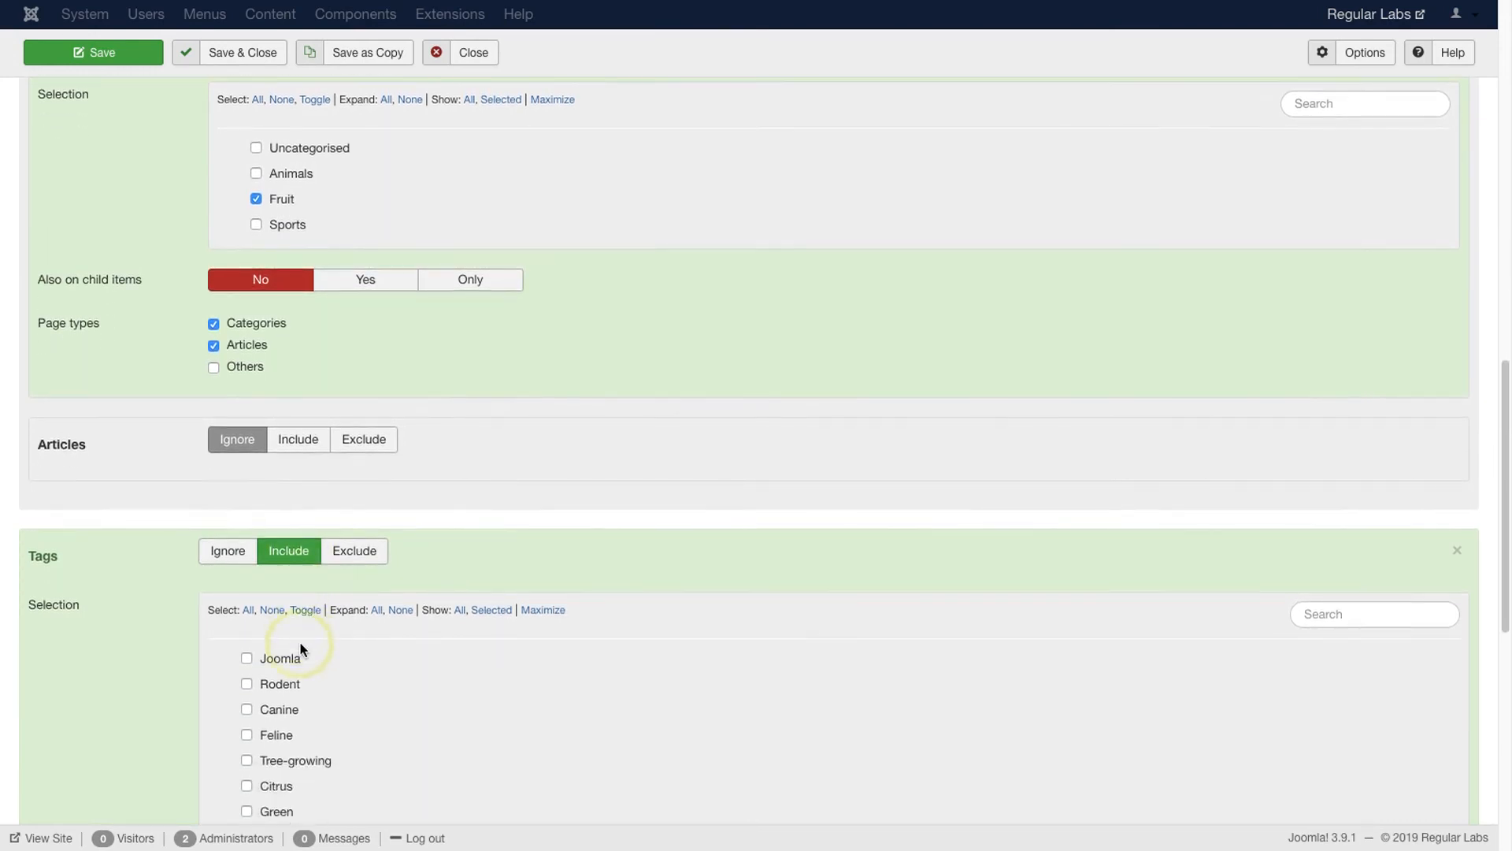
pyautogui.click(248, 726)
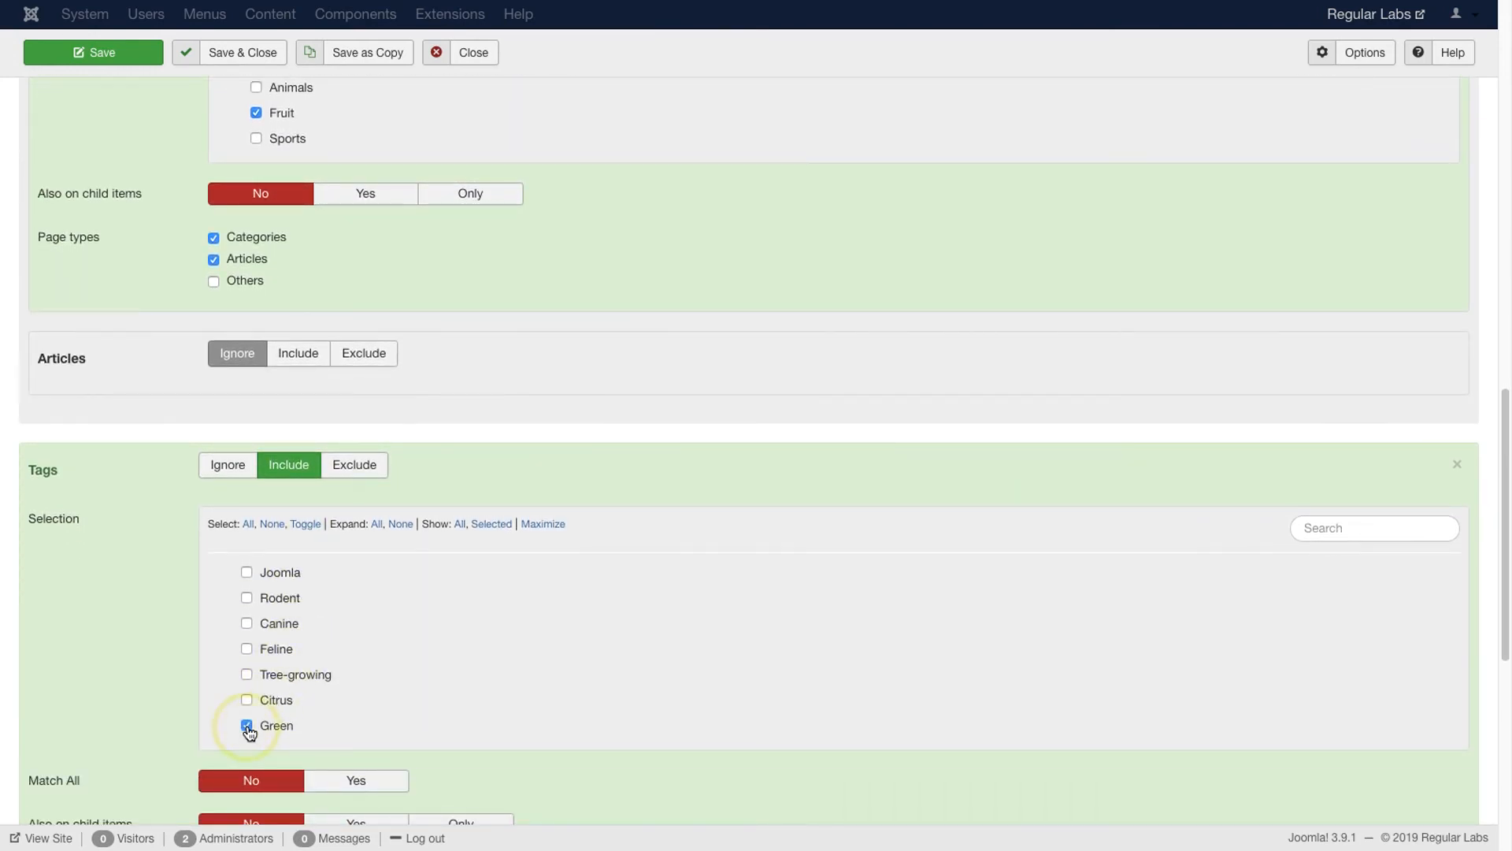
pyautogui.hotkey('ctrl', 's')
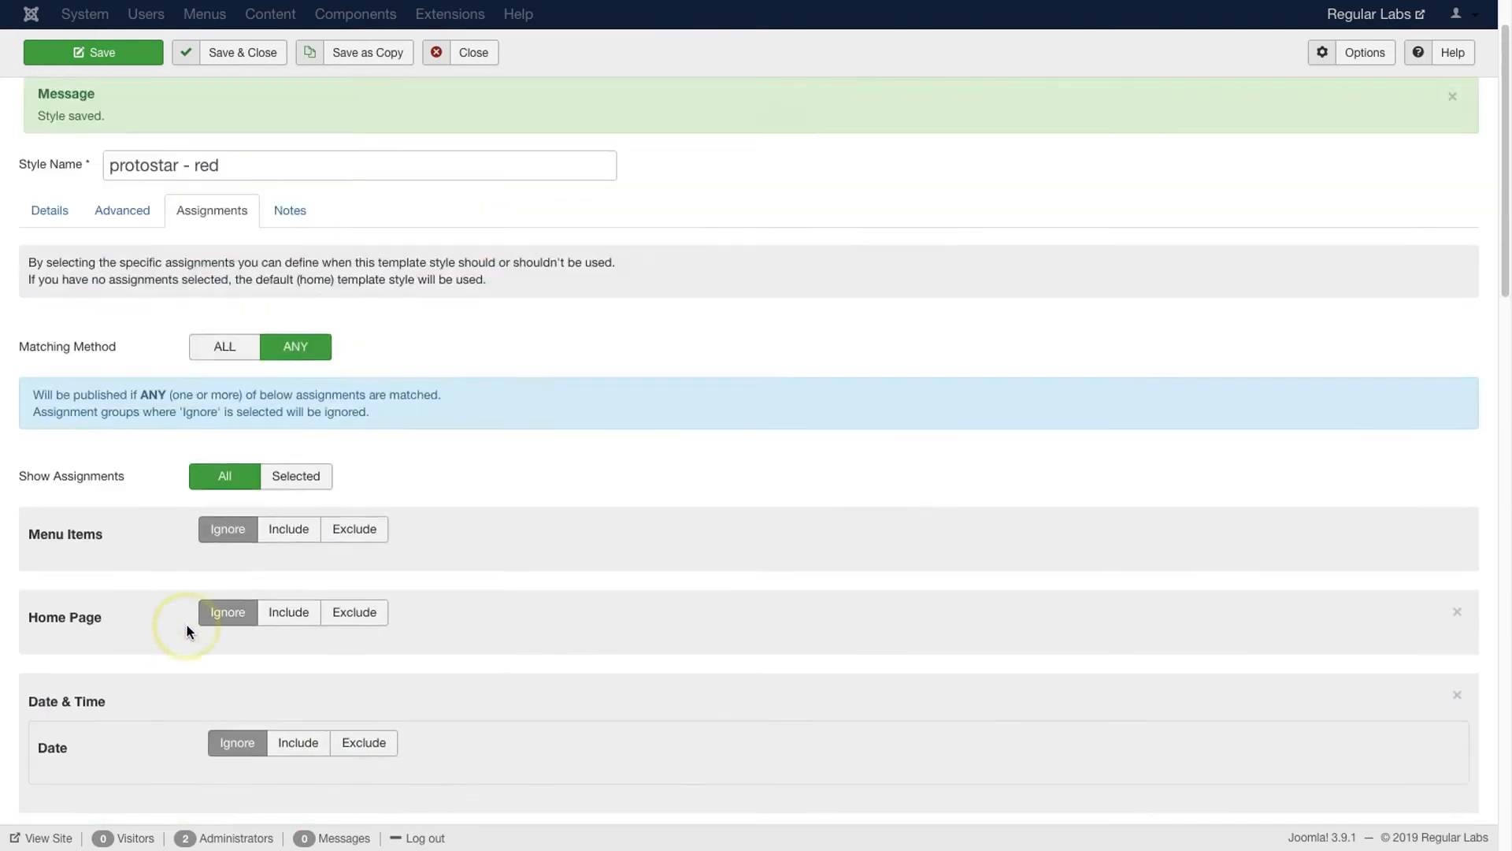
# Set the Matching Method to ALL and check the template style on the website's Apples, Limes and Strawberries pages.
pyautogui.click(221, 415)
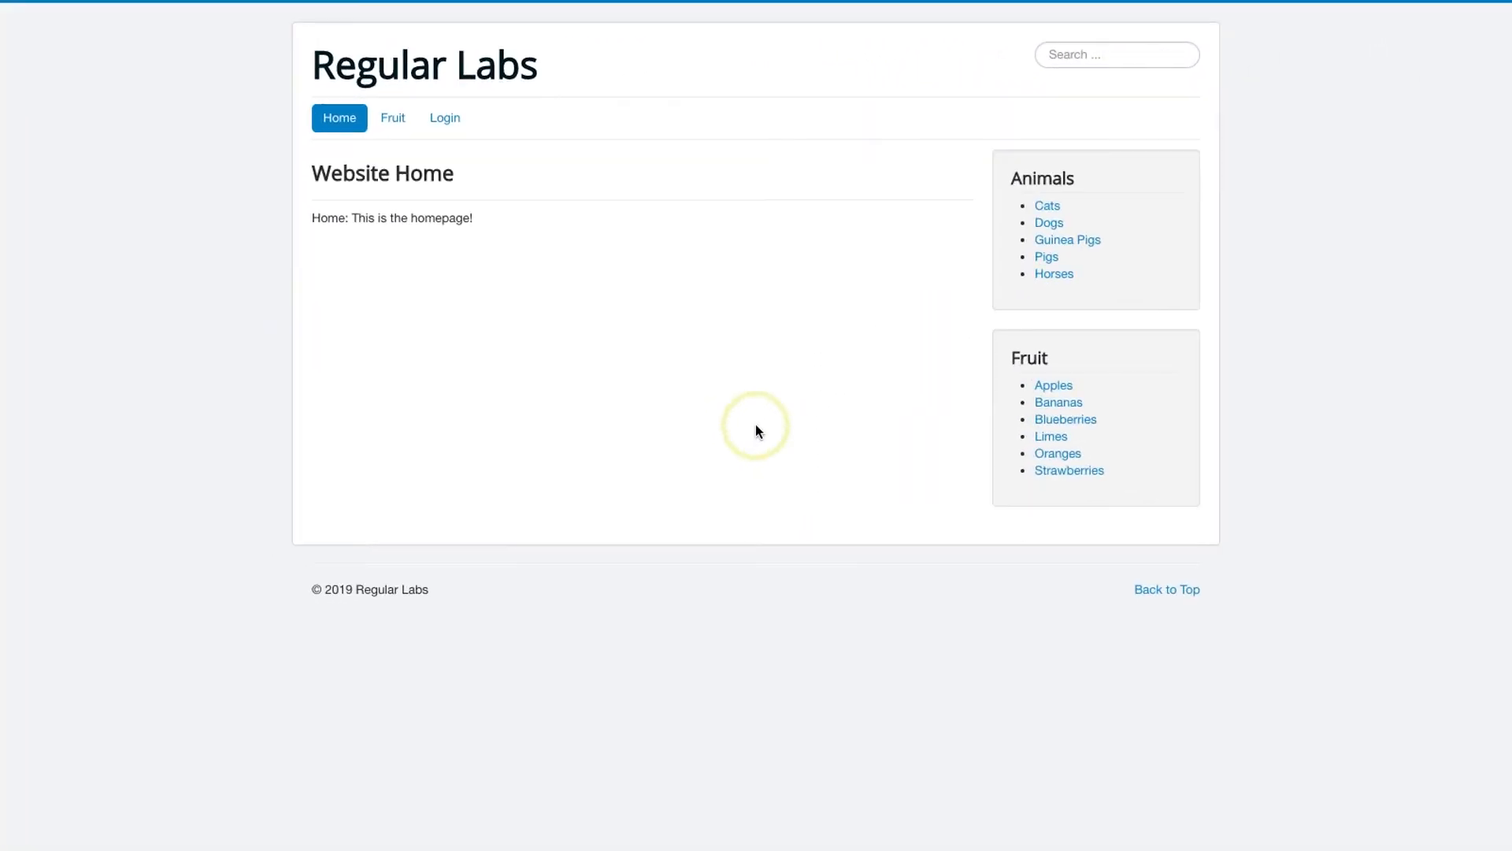
pyautogui.click(1060, 389)
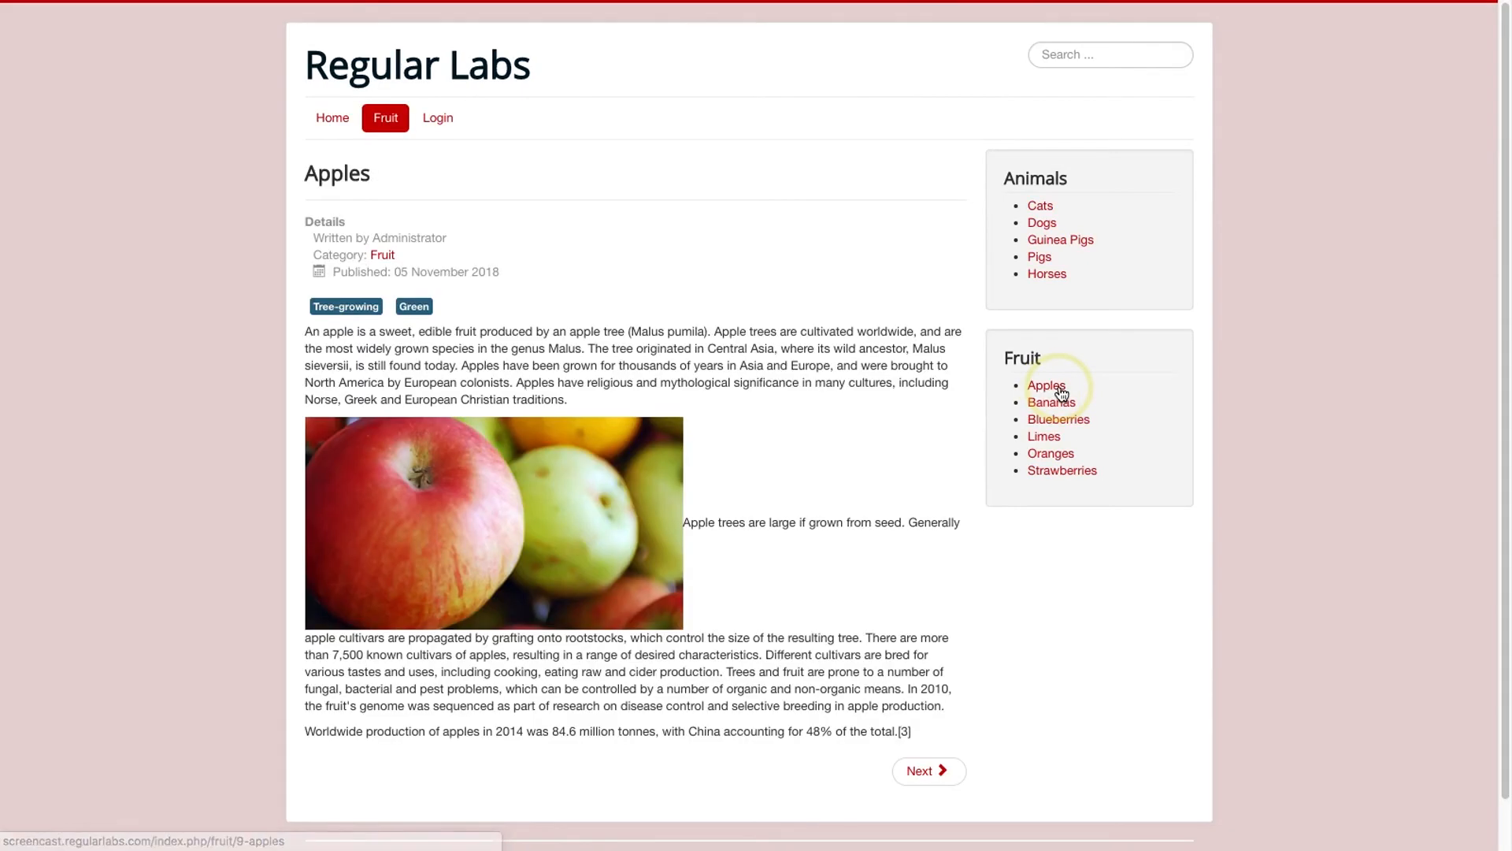
pyautogui.click(1049, 437)
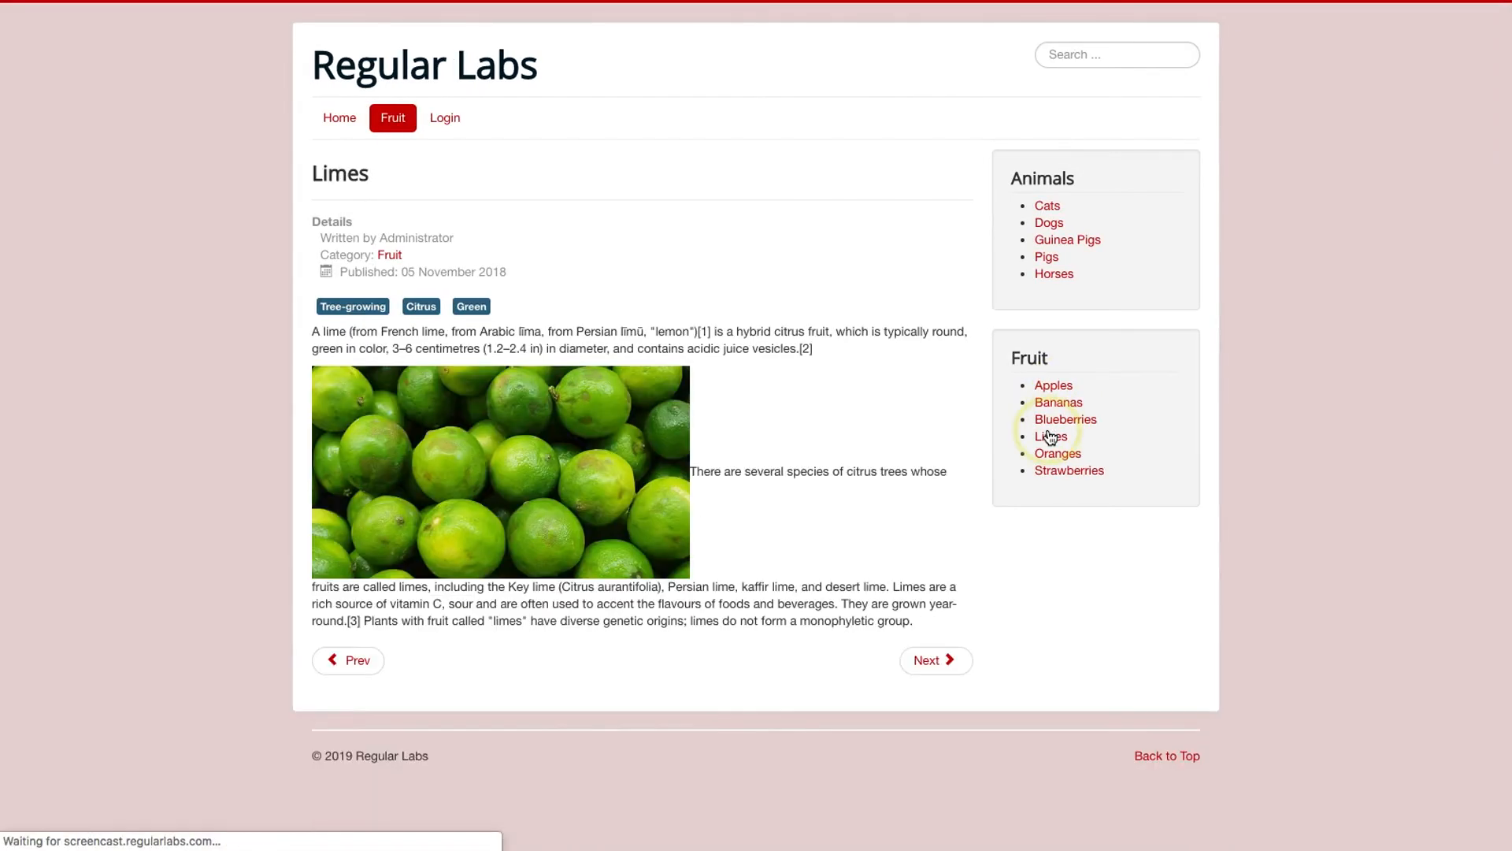
pyautogui.click(1058, 471)
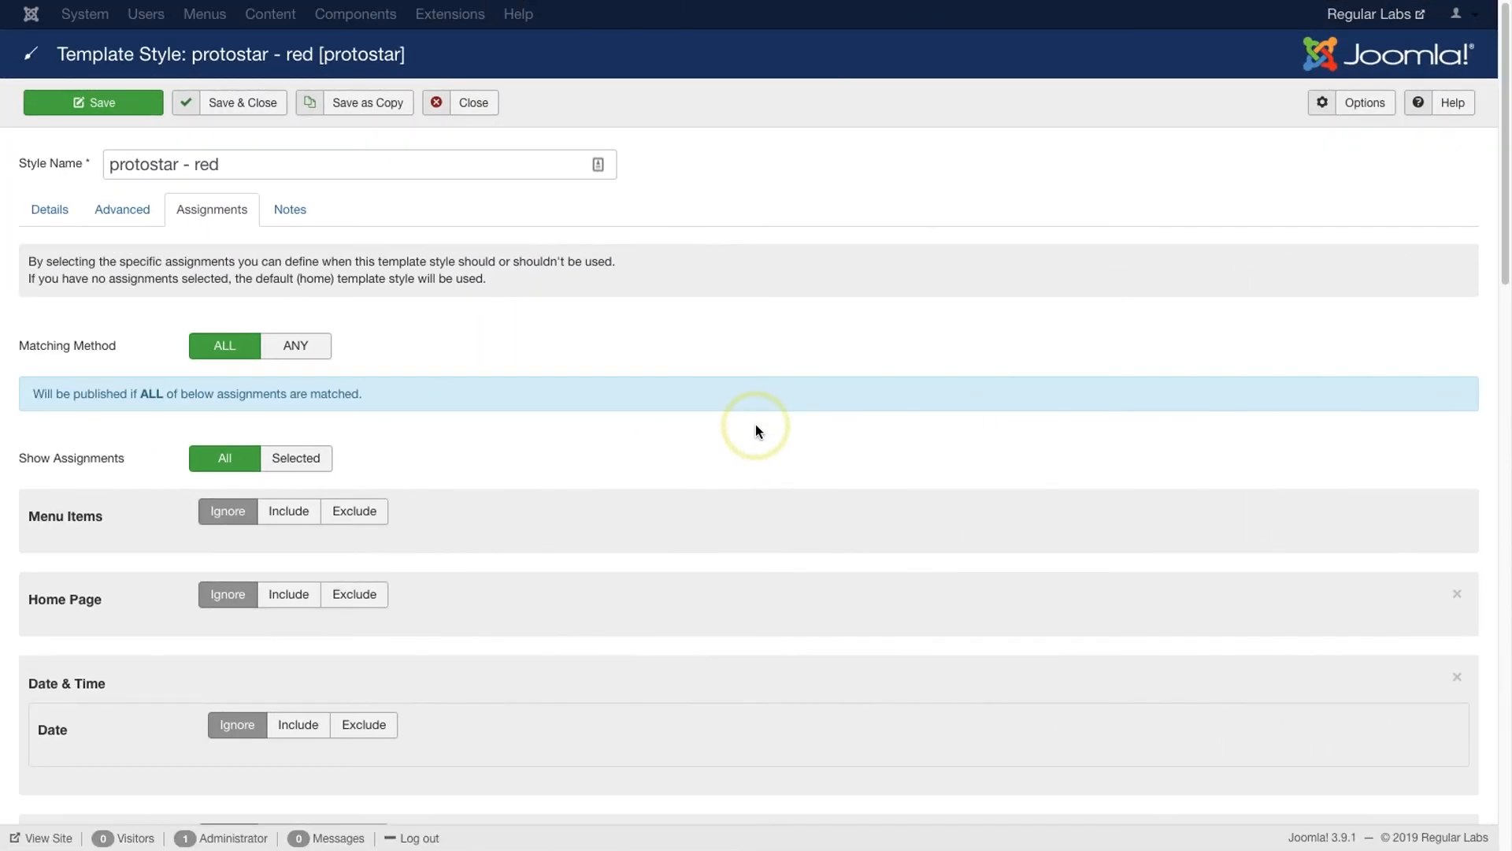
# Set the Matching Method to ANY, save, and check the template style on the Apples, Strawberries, Cats and Dogs pages.
pyautogui.click(297, 347)
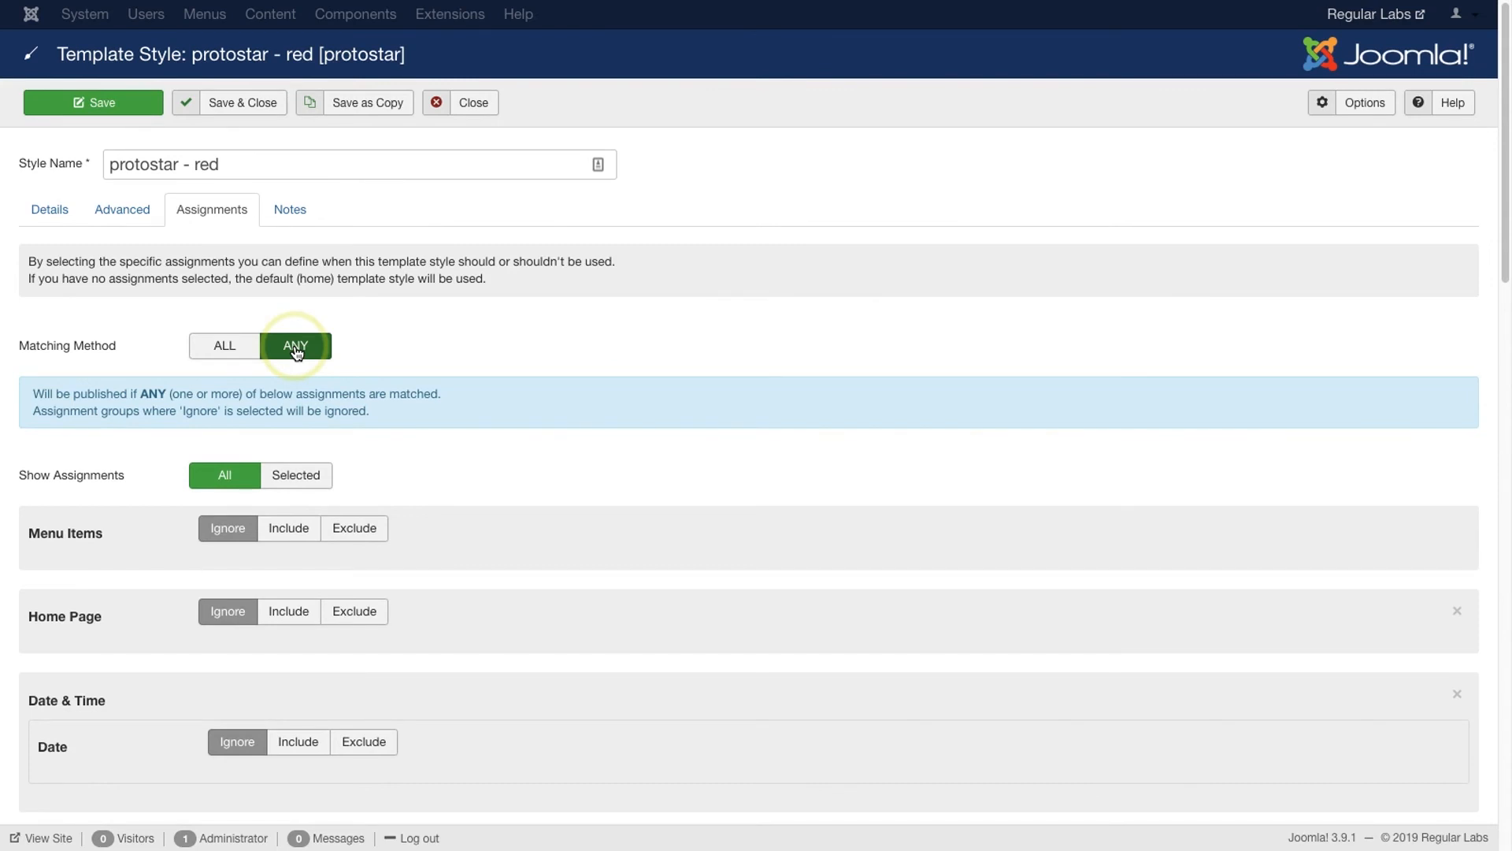
pyautogui.click(52, 102)
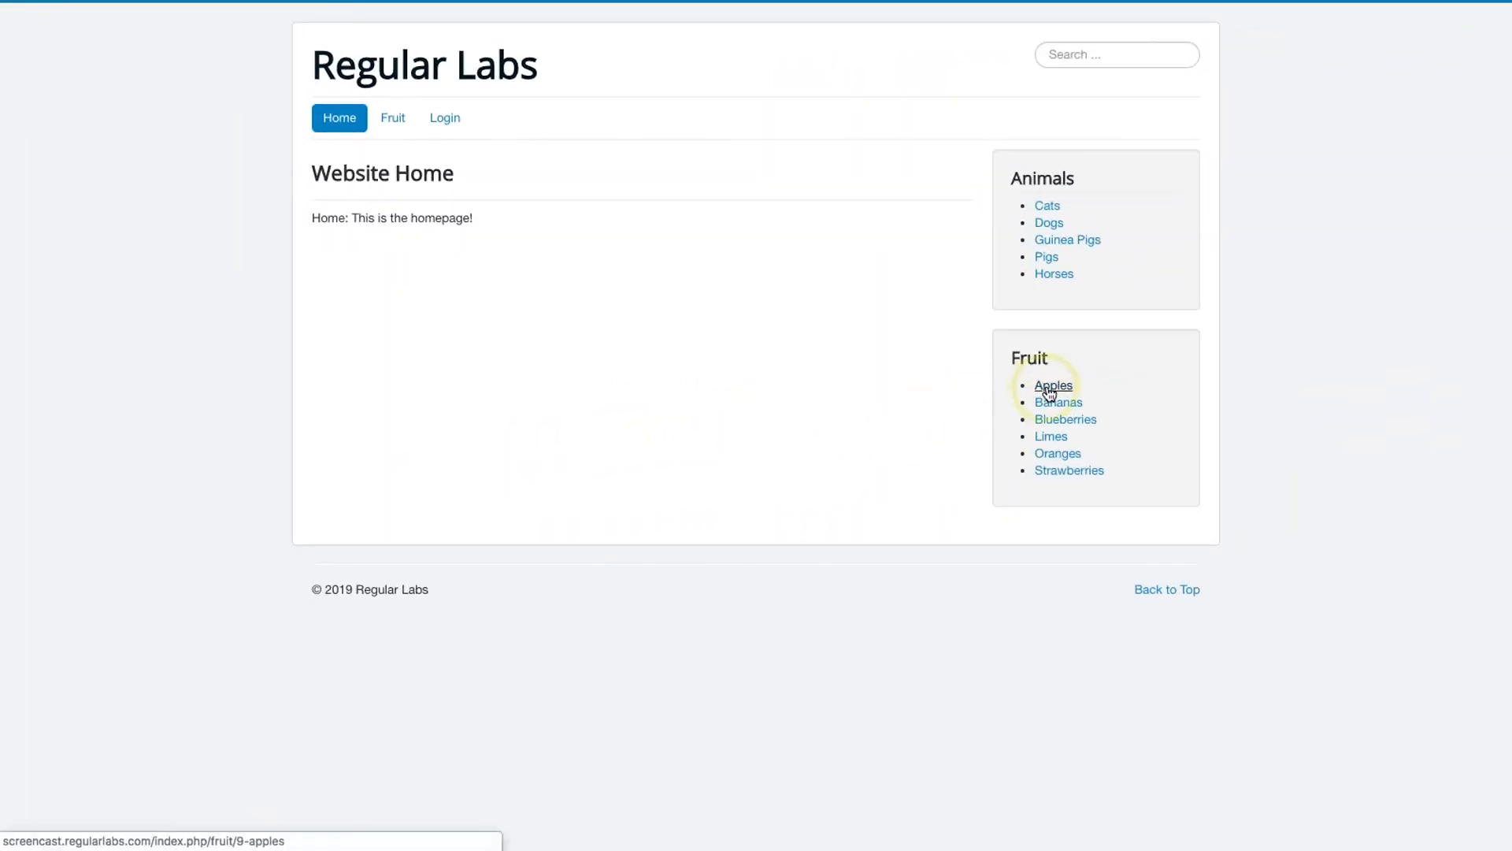
pyautogui.click(1050, 388)
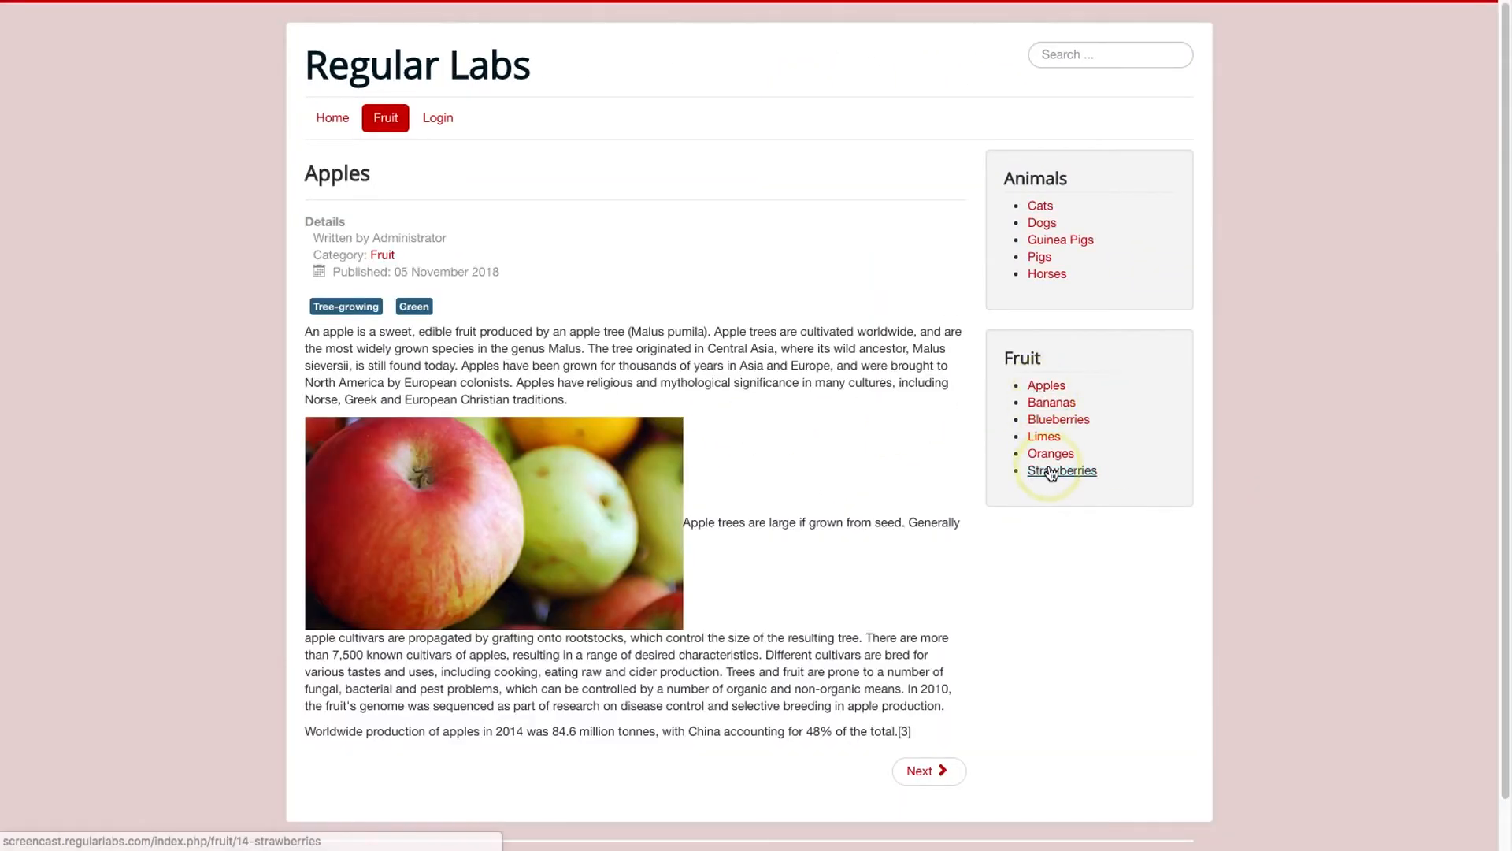
pyautogui.click(1050, 471)
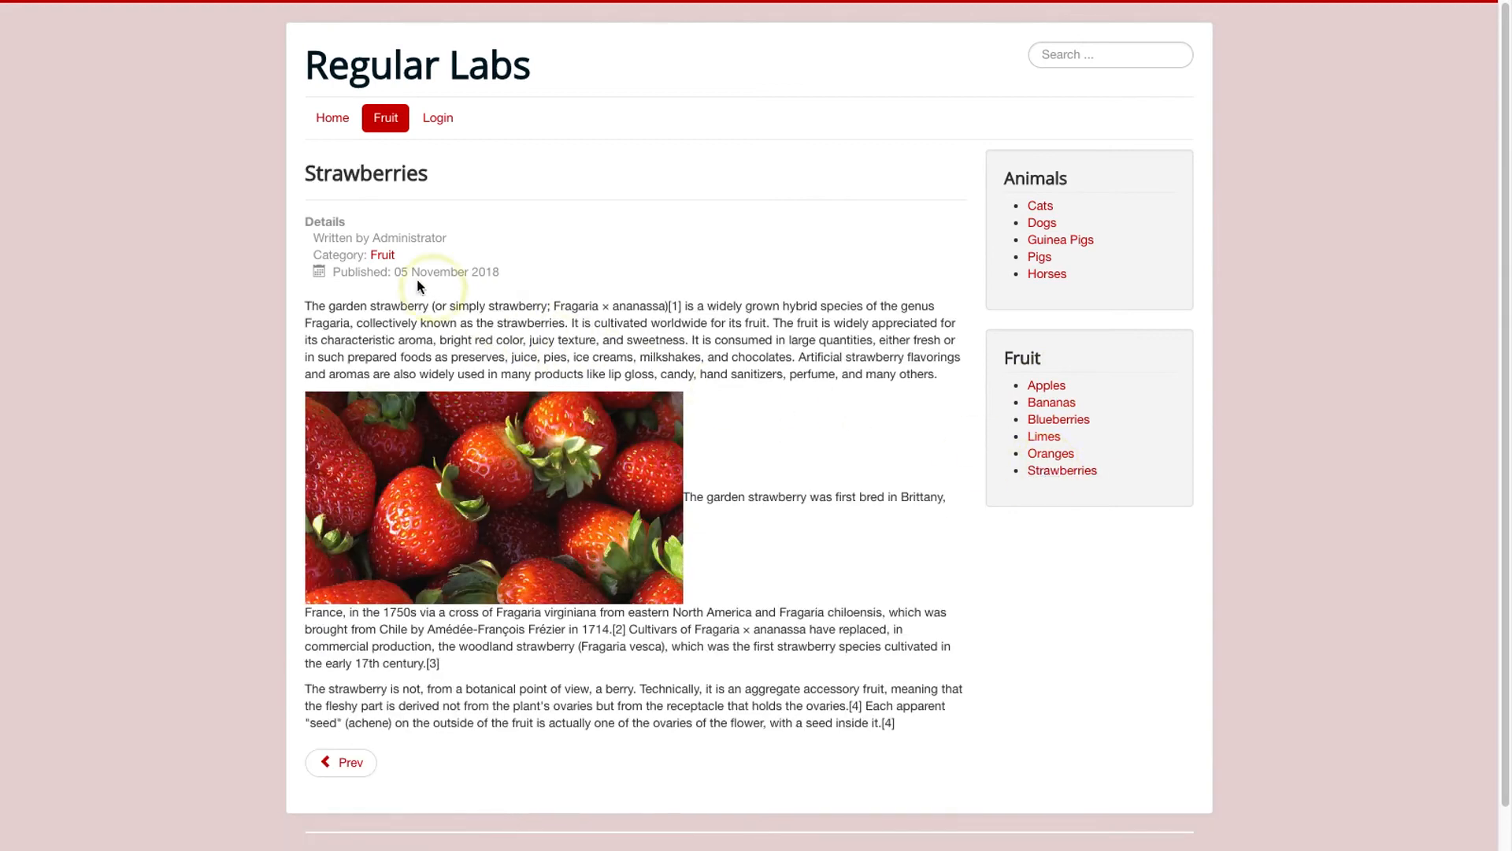
pyautogui.click(1042, 207)
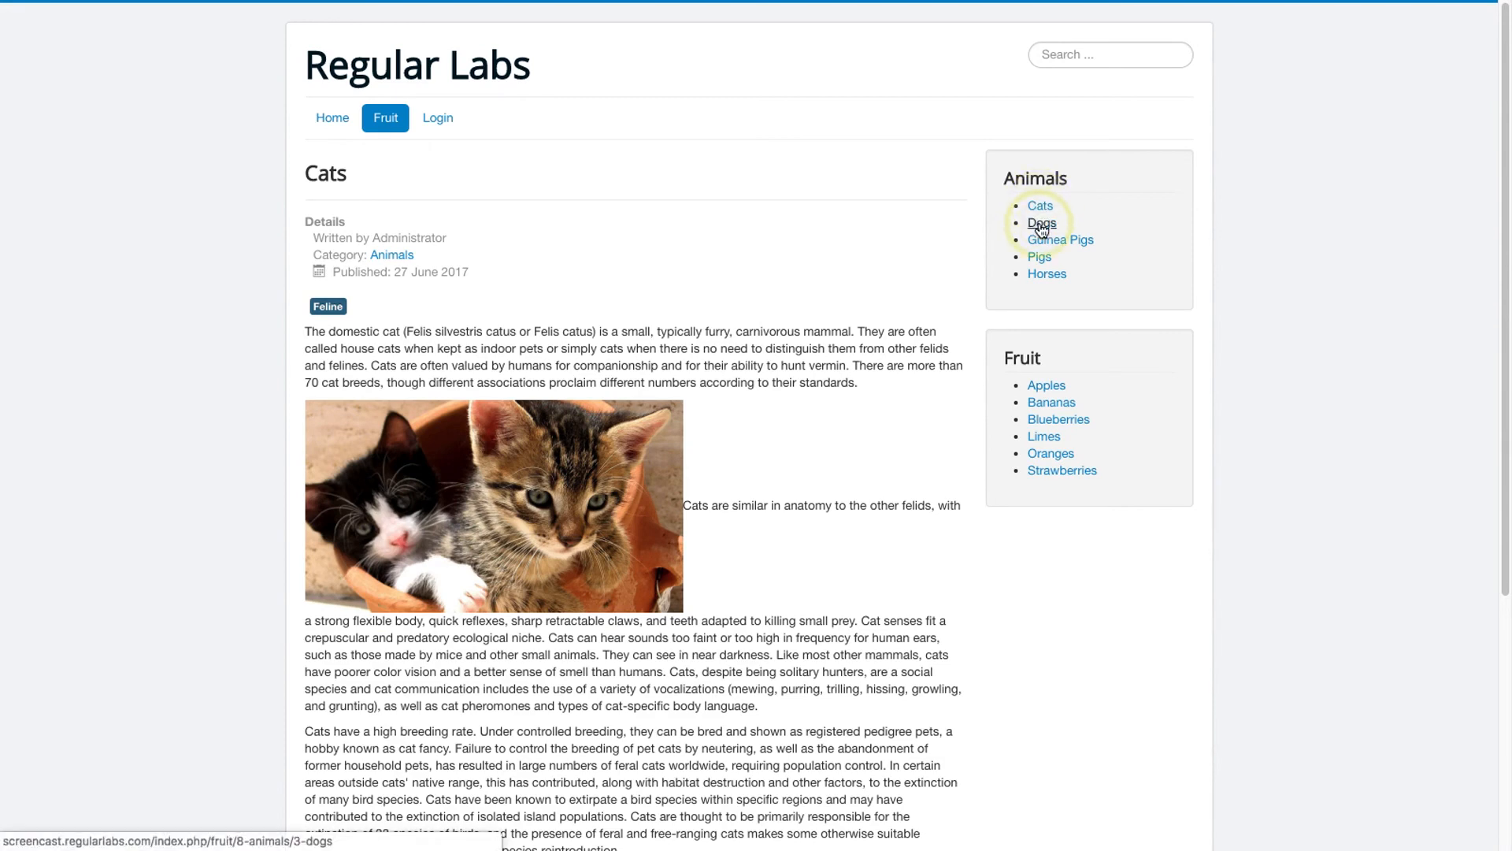
pyautogui.click(1041, 225)
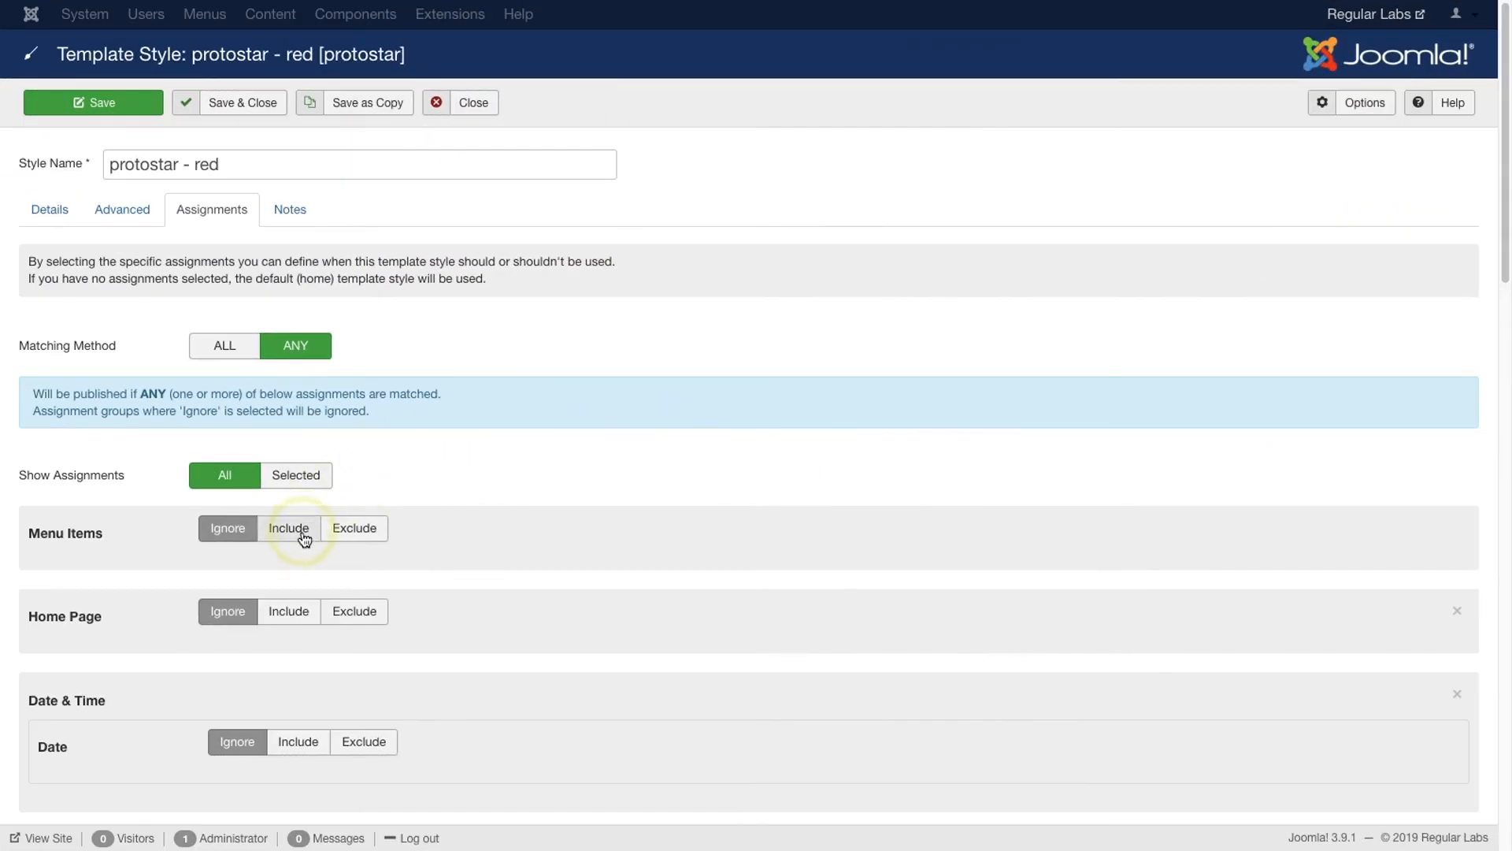
# Look through all assignment groups, and set Show Assignments to Selected to review only the active ones.
pyautogui.scroll(-1, 298, 541)
pyautogui.scroll(-12, 298, 540)
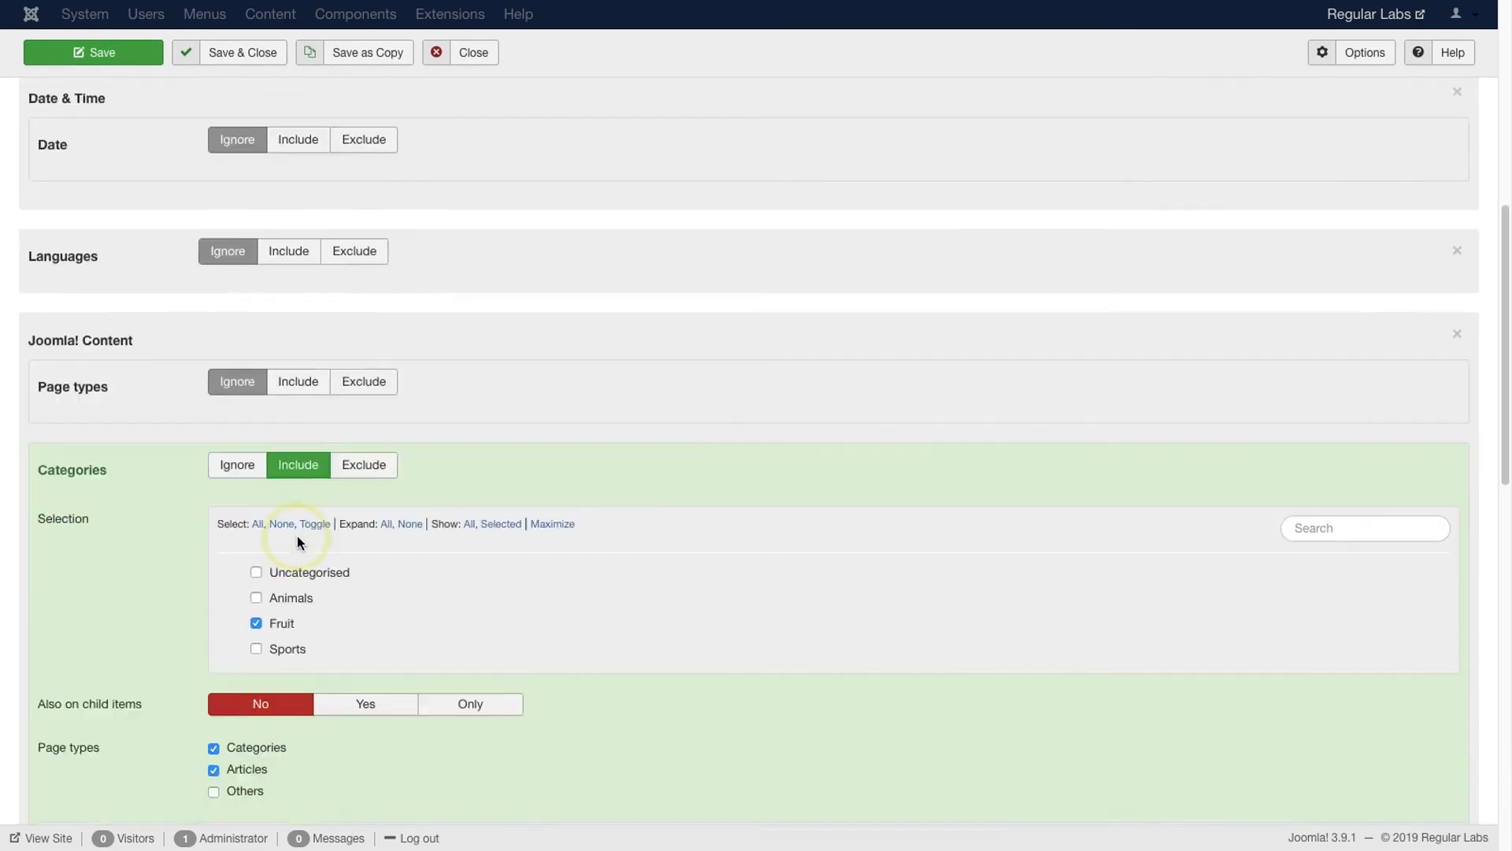
pyautogui.scroll(-9, 296, 535)
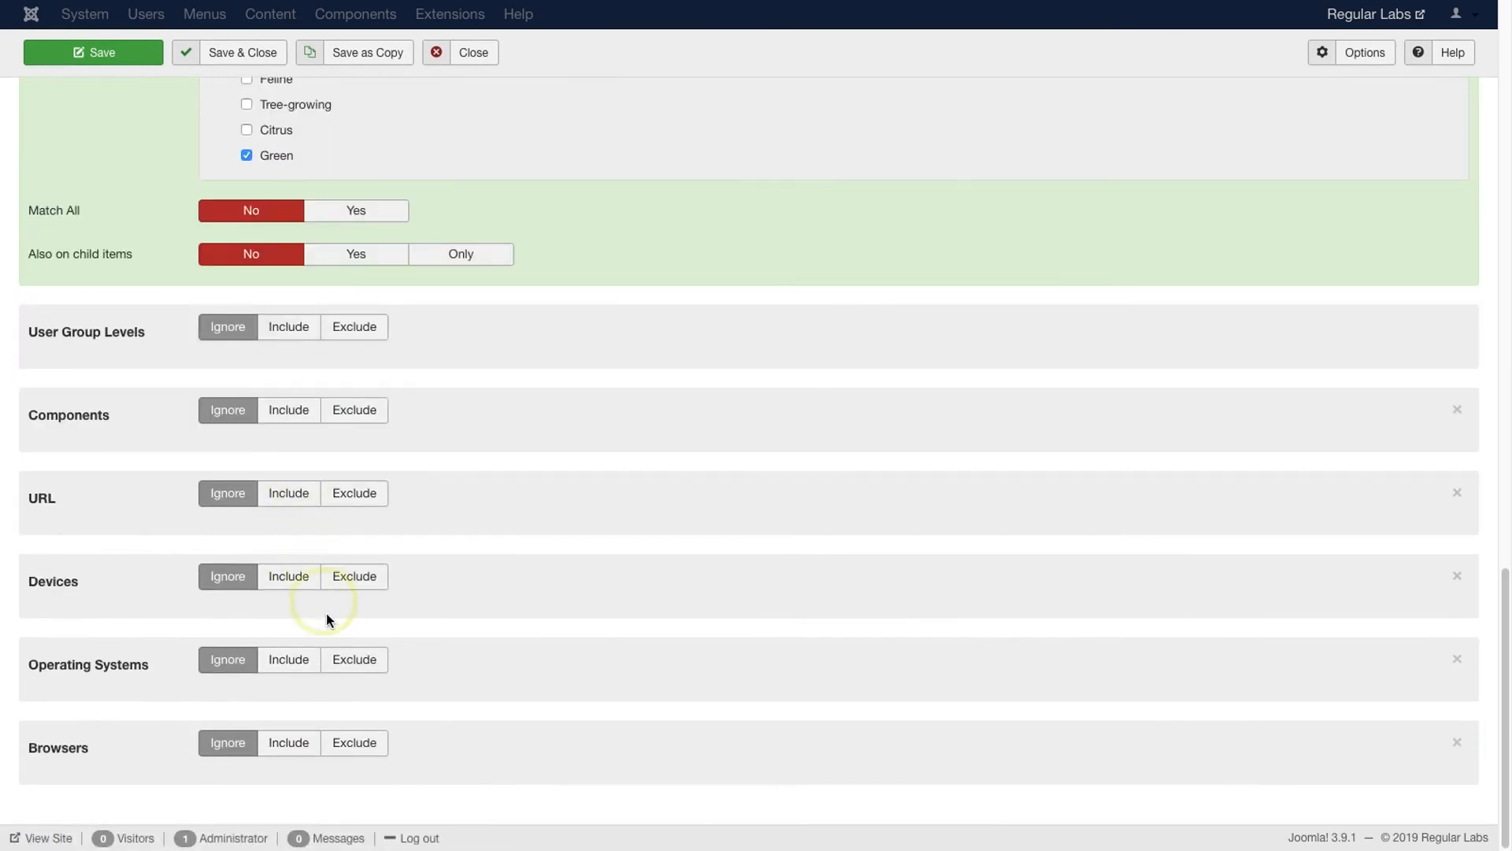
pyautogui.scroll(20, 334, 621)
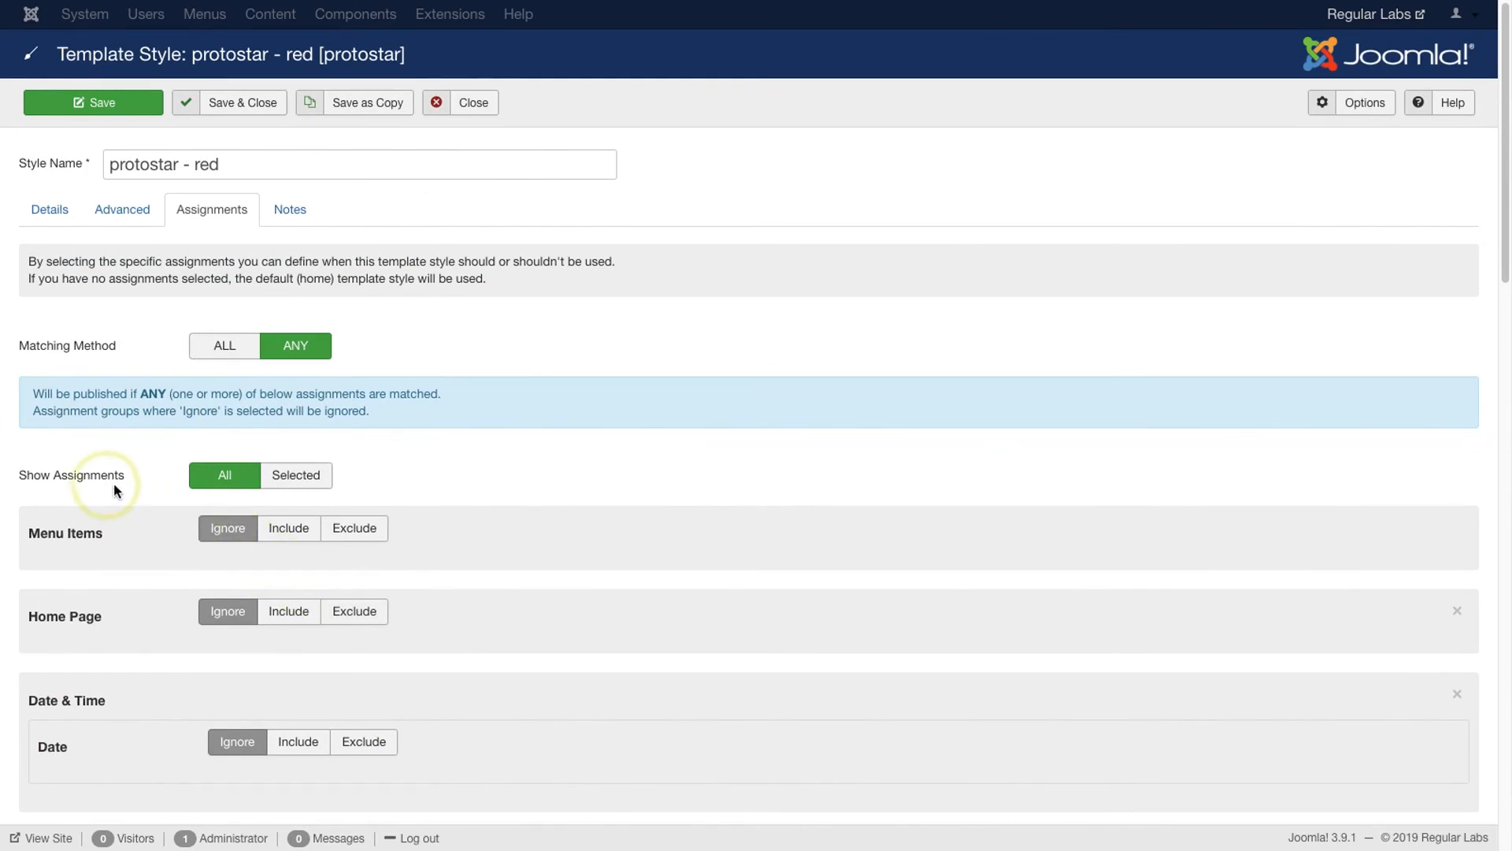
pyautogui.click(290, 479)
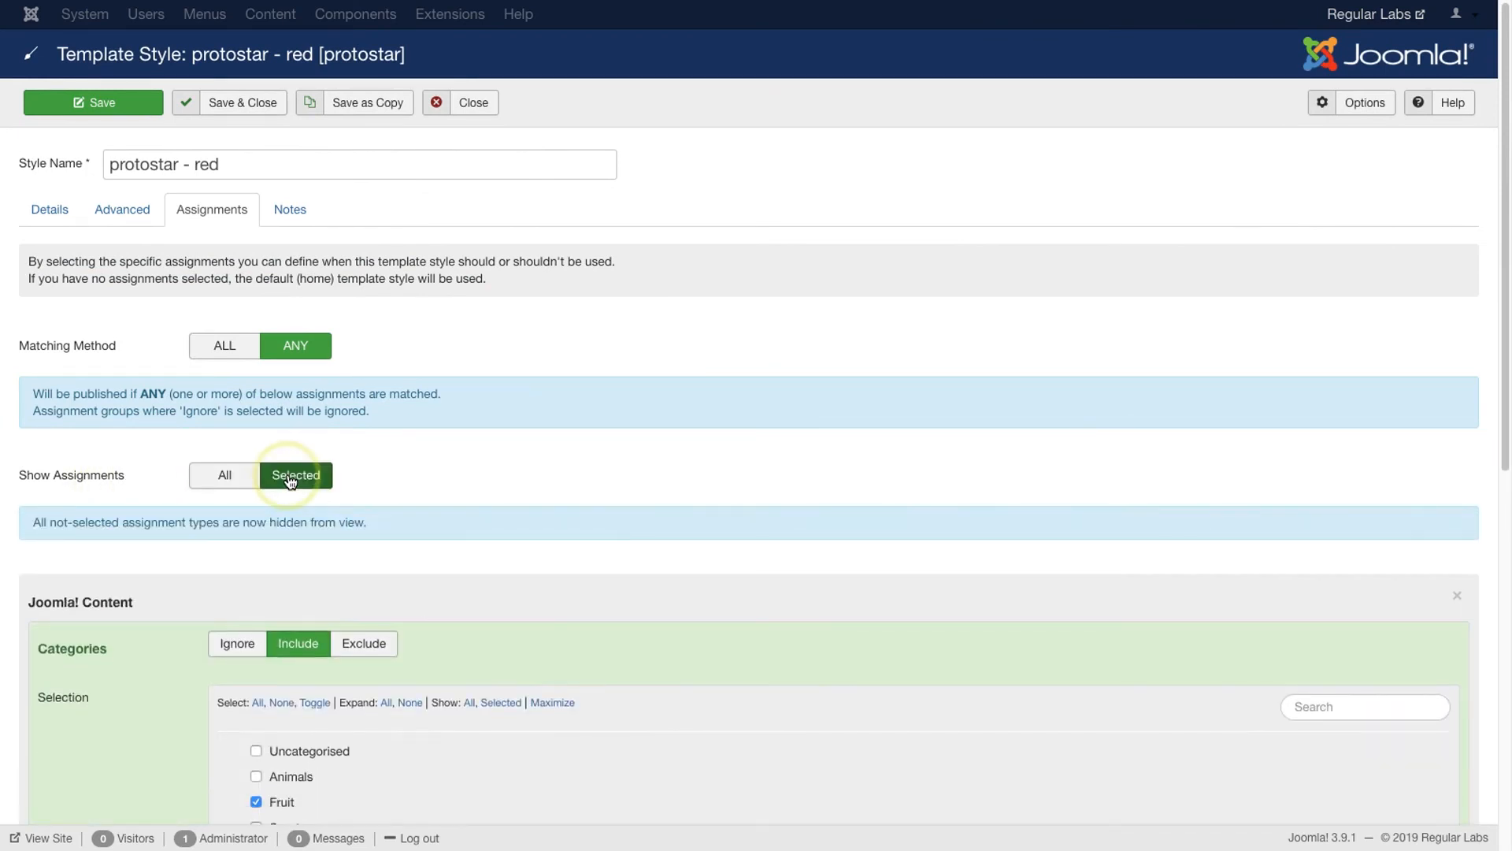
pyautogui.scroll(-9, 289, 477)
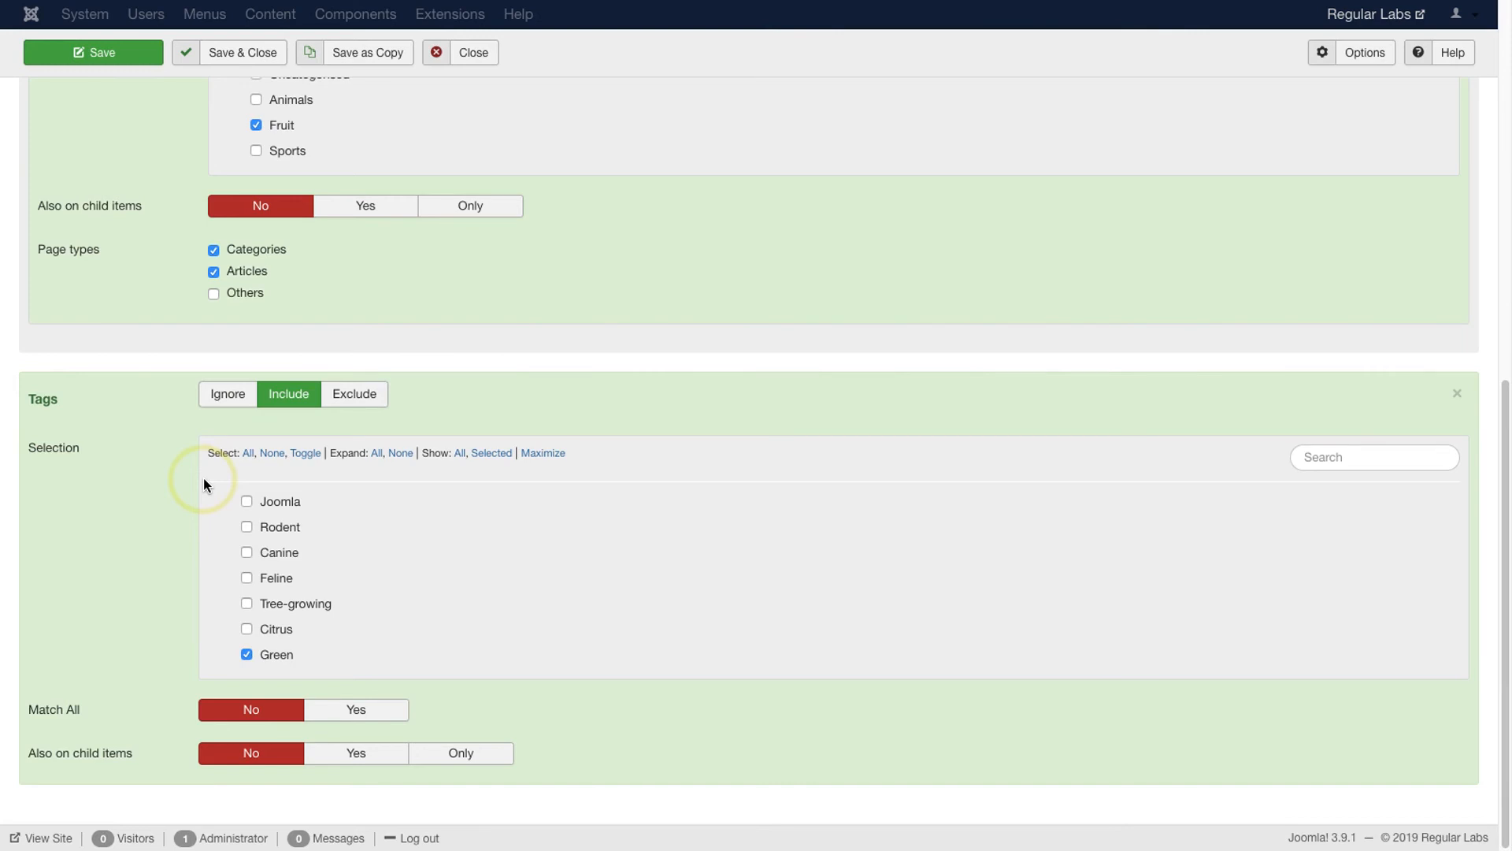
pyautogui.scroll(9, 203, 477)
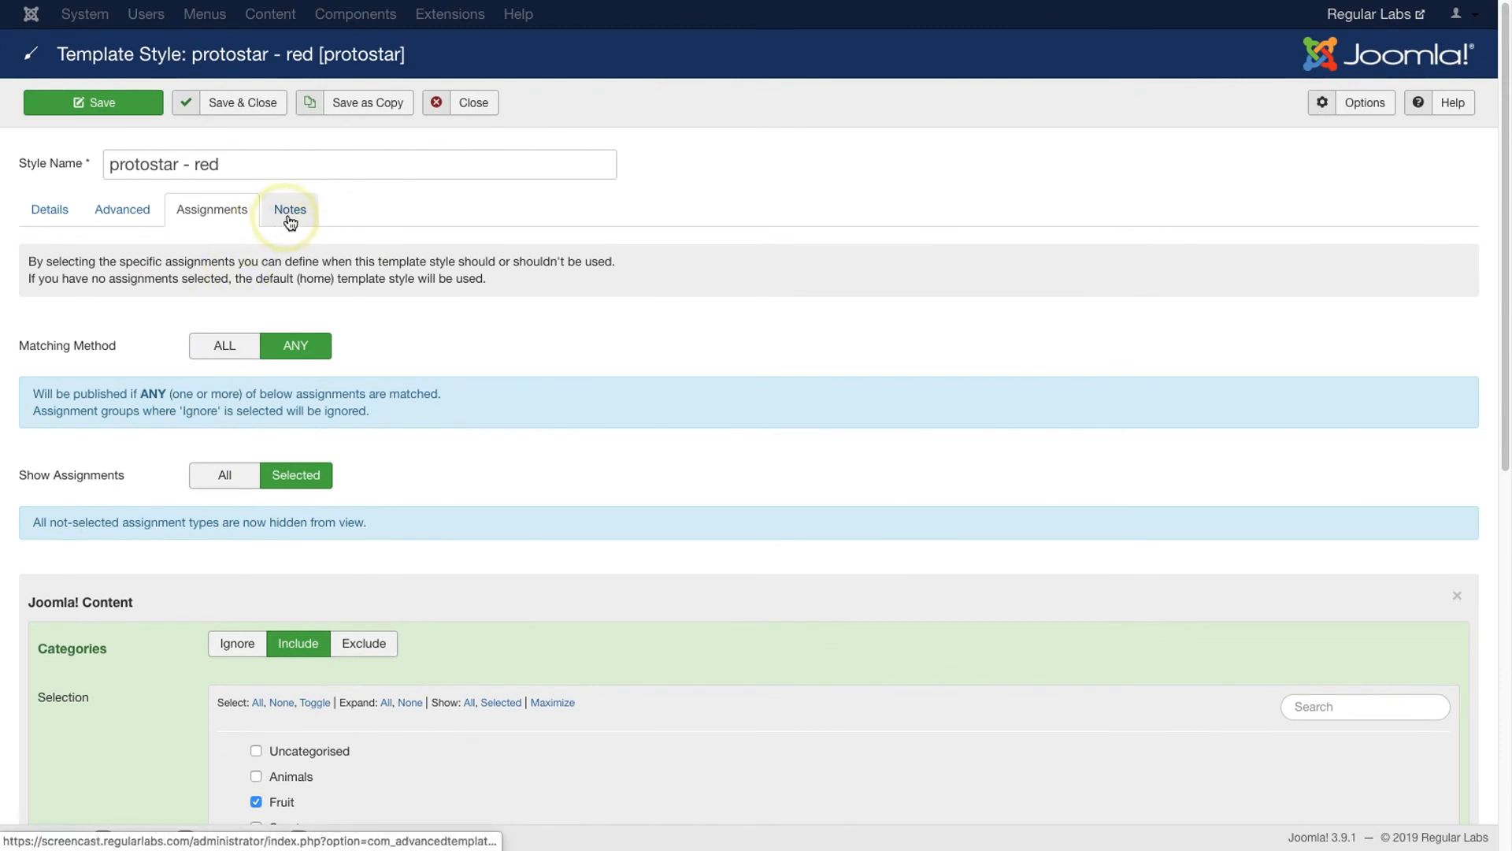
# Add a date and name stamped entry reading "Something..." to the style's notes, and insert a second stamp above it.
pyautogui.click(291, 220)
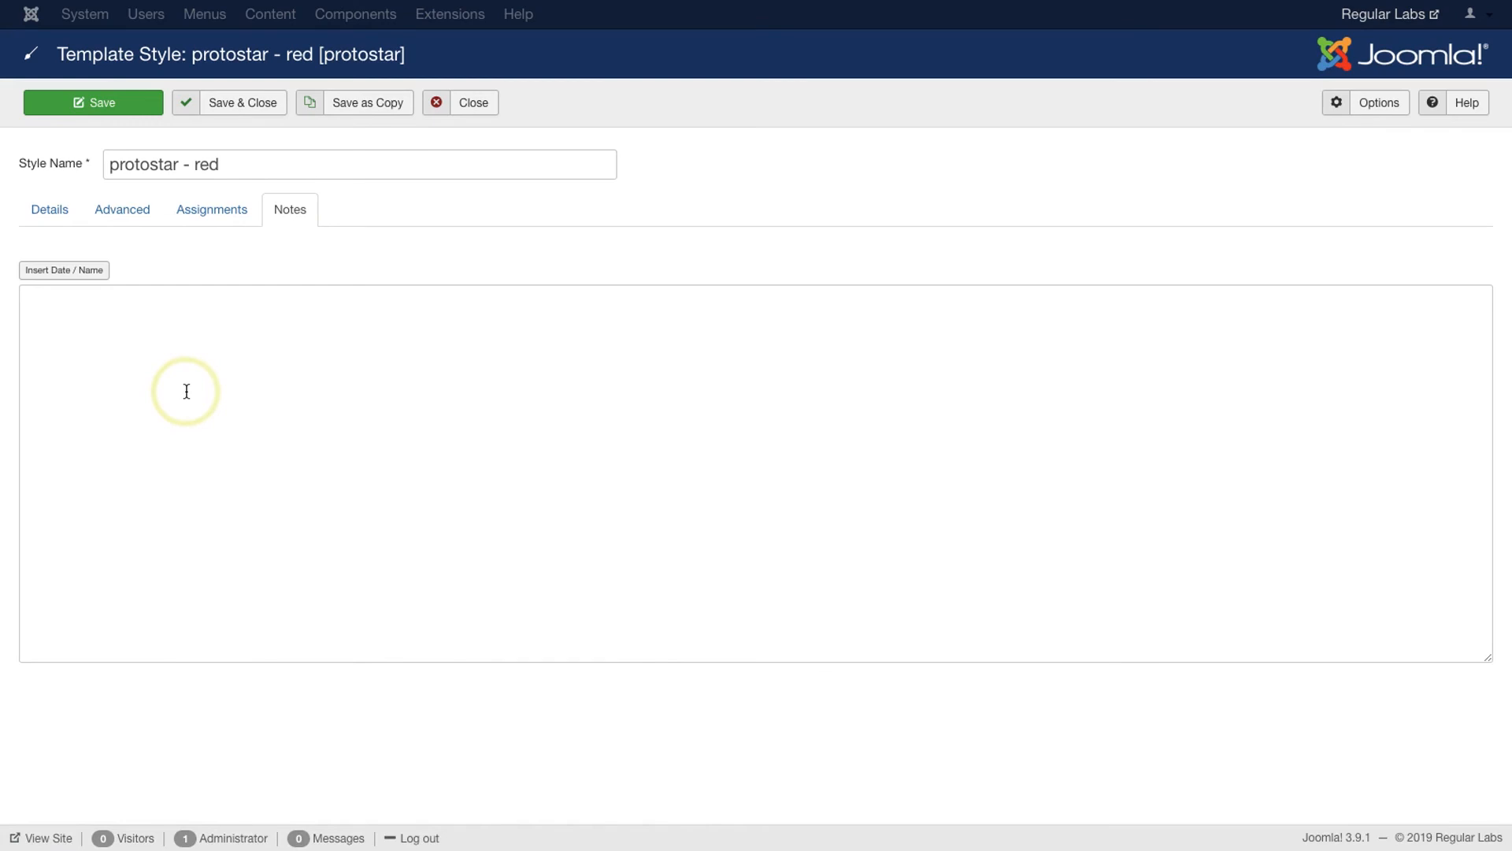
pyautogui.click(95, 278)
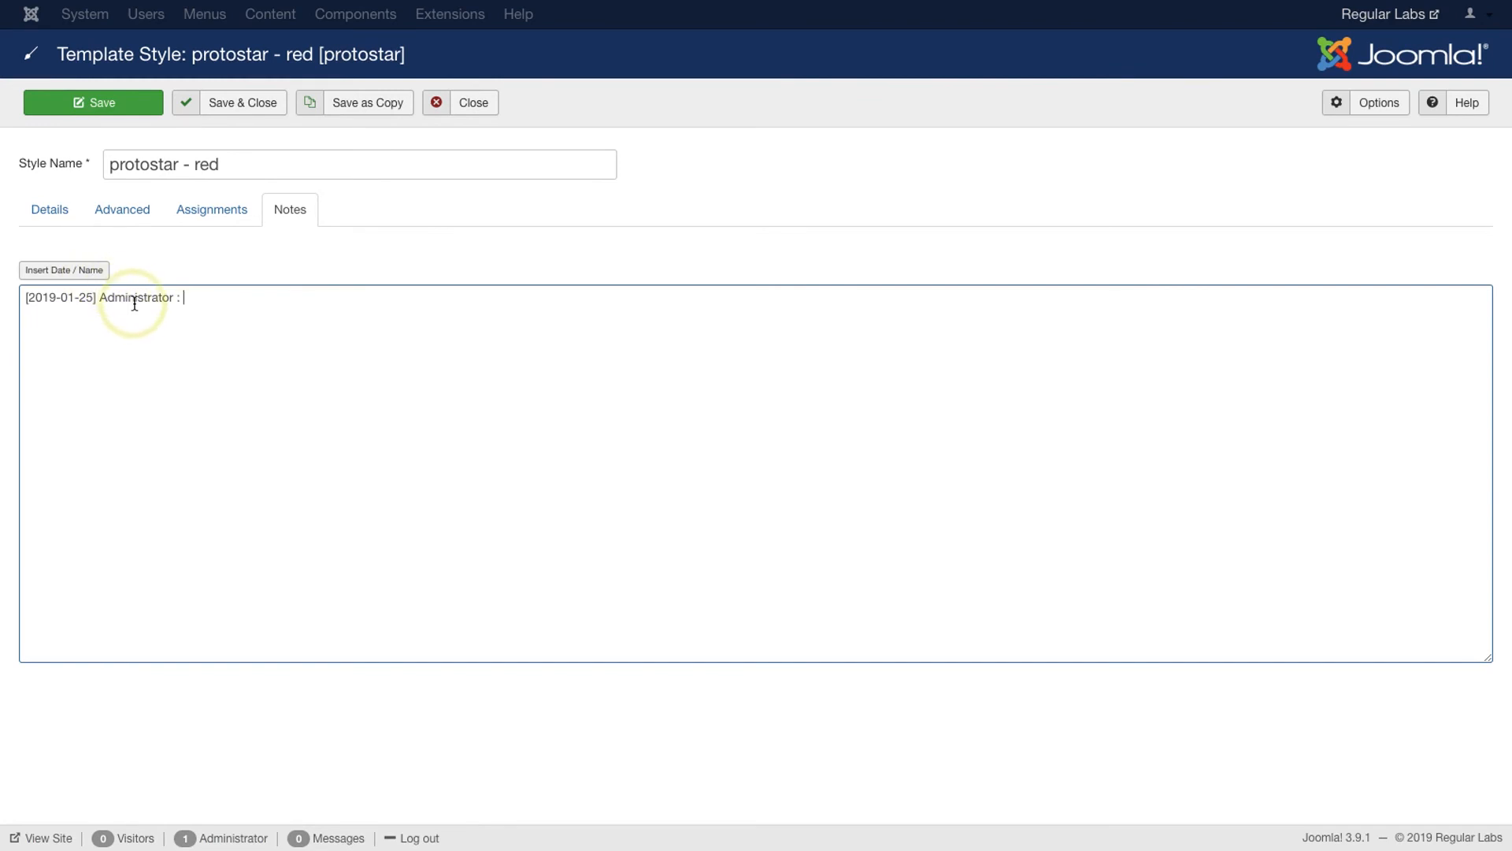
pyautogui.write('Something...')
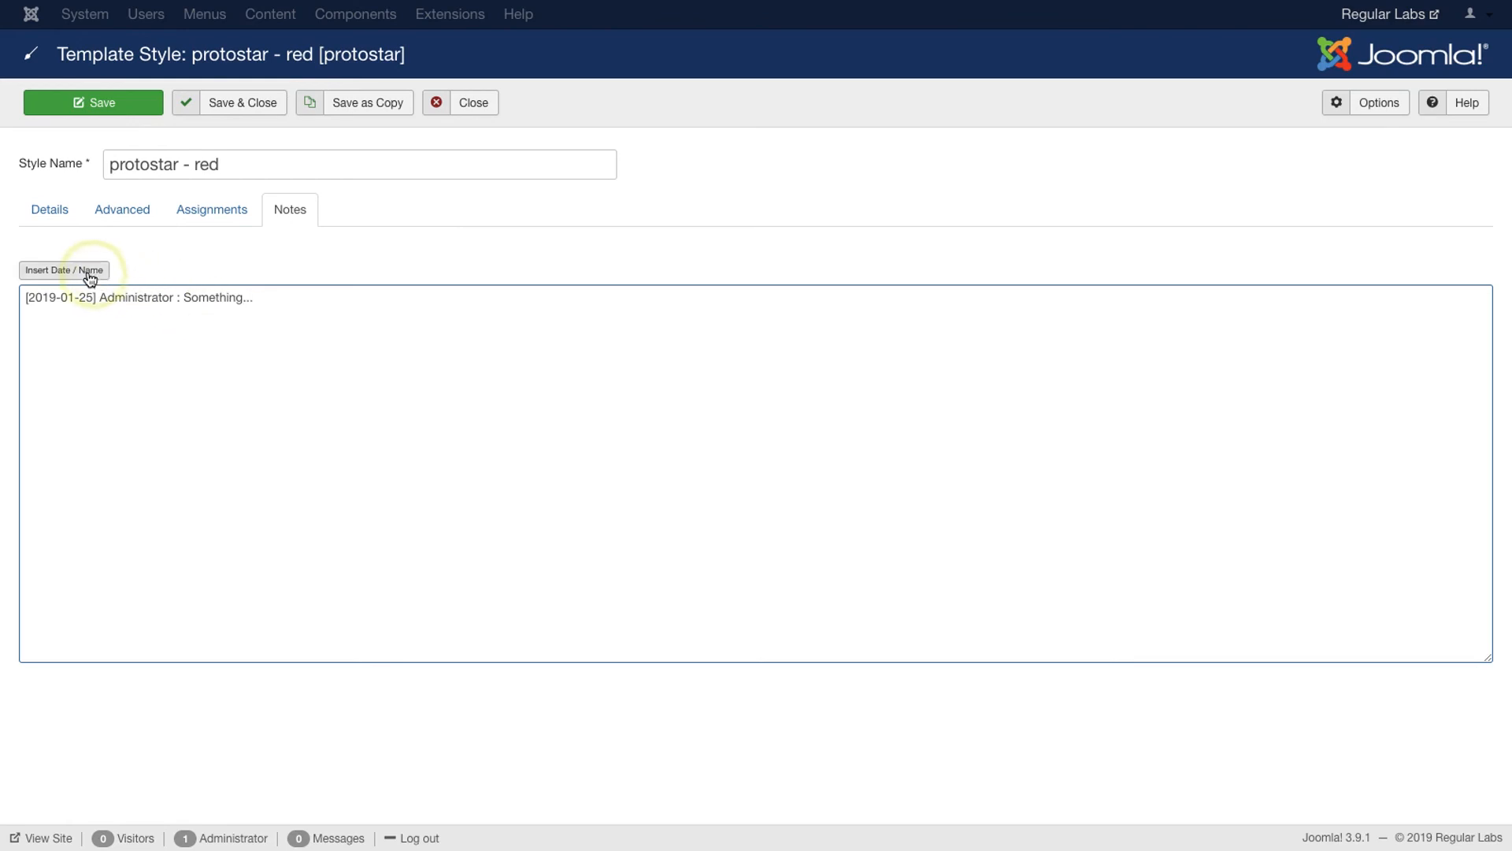
pyautogui.click(91, 276)
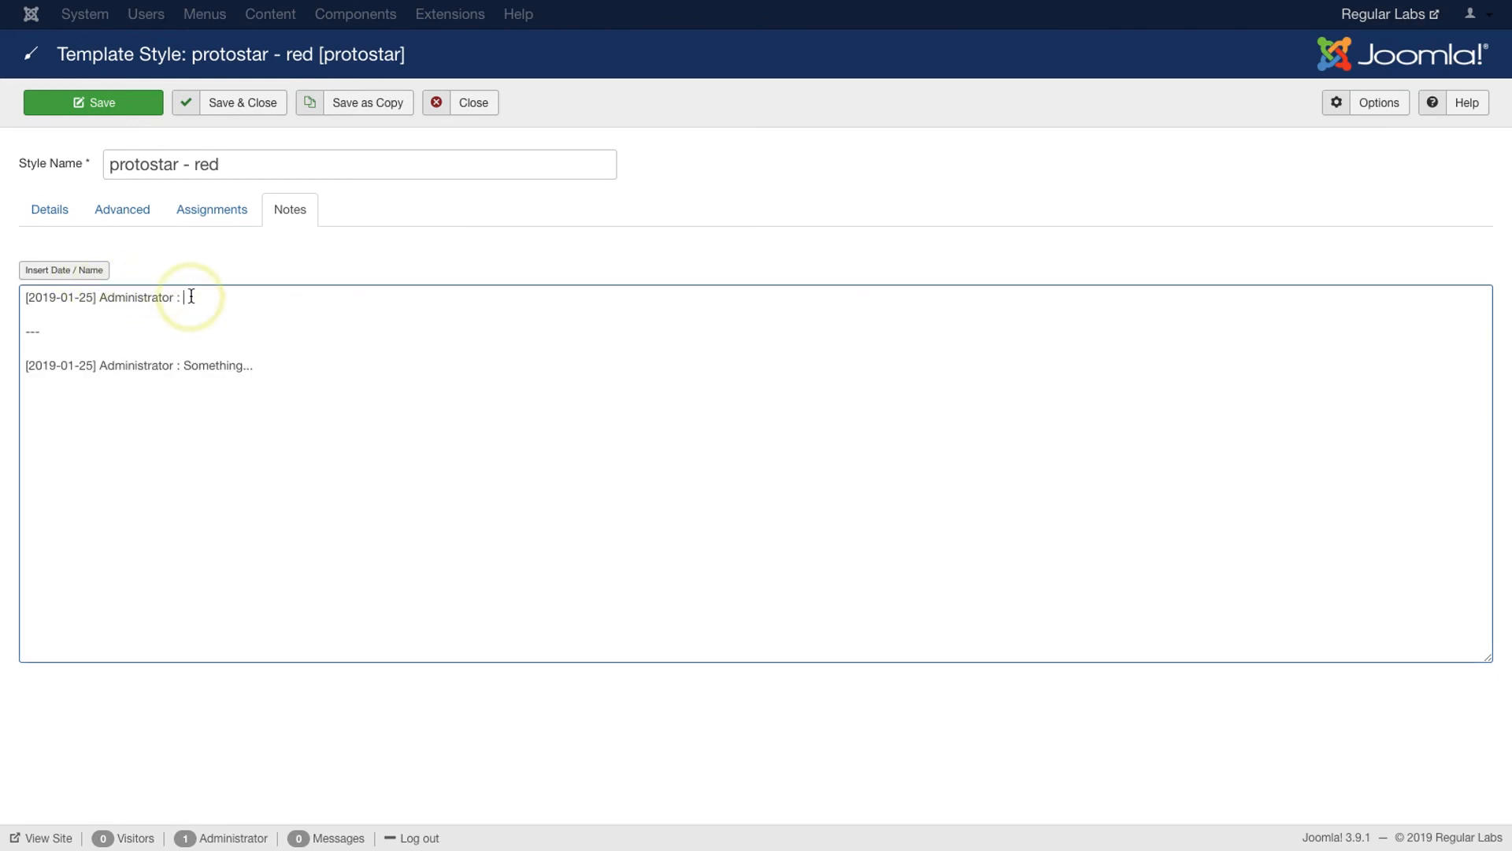
# Enter the style description "This is a red variation of the protostar template" in the details, and save and close the style.
pyautogui.click(55, 216)
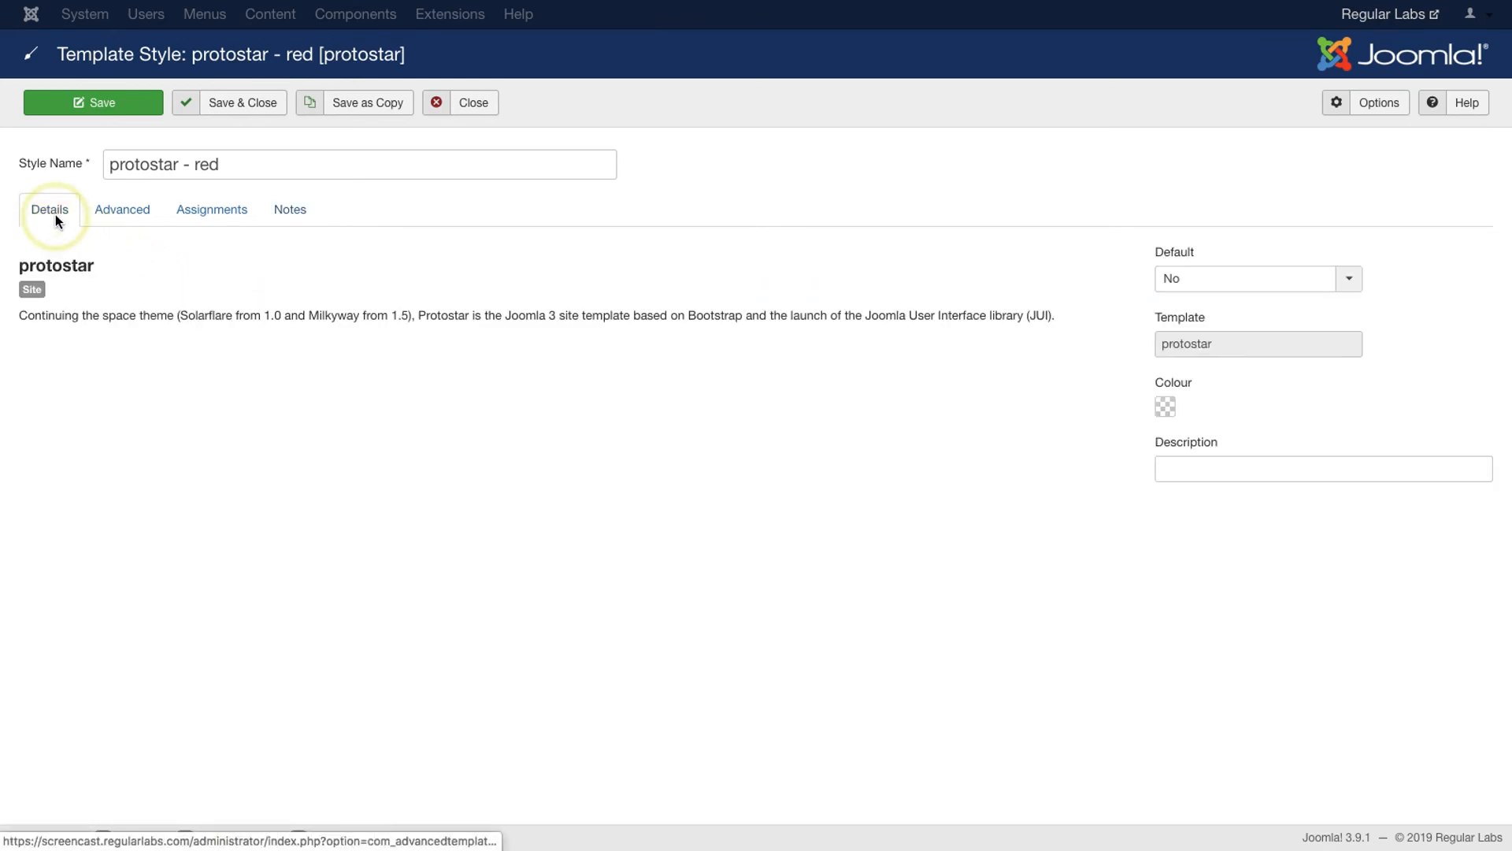
pyautogui.moveTo(1213, 442)
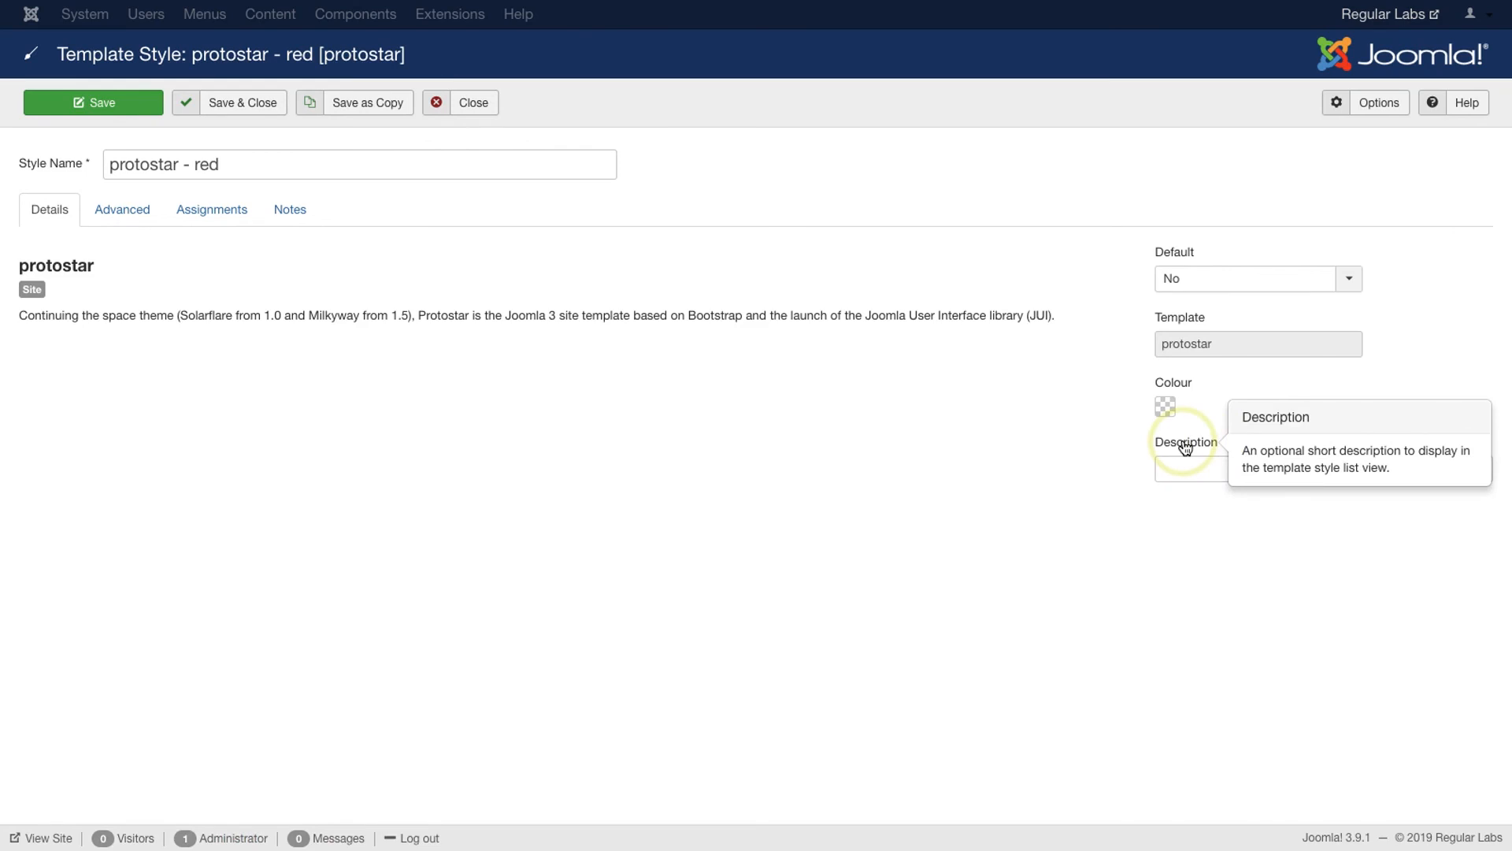
pyautogui.click(1179, 467)
pyautogui.write('This is a re')
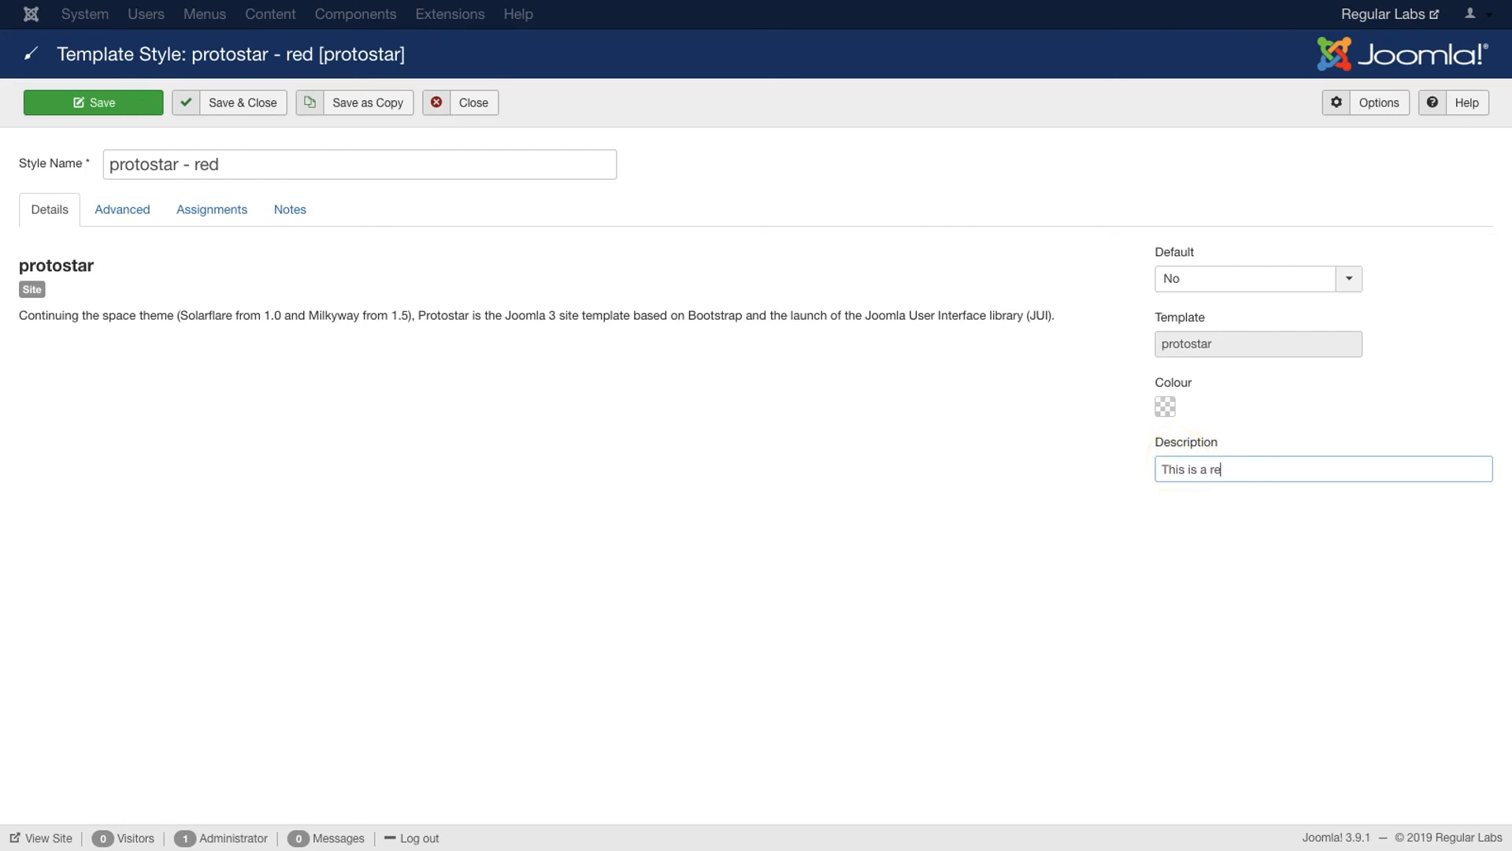
pyautogui.write('d variation of the protostar template')
pyautogui.click(1168, 461)
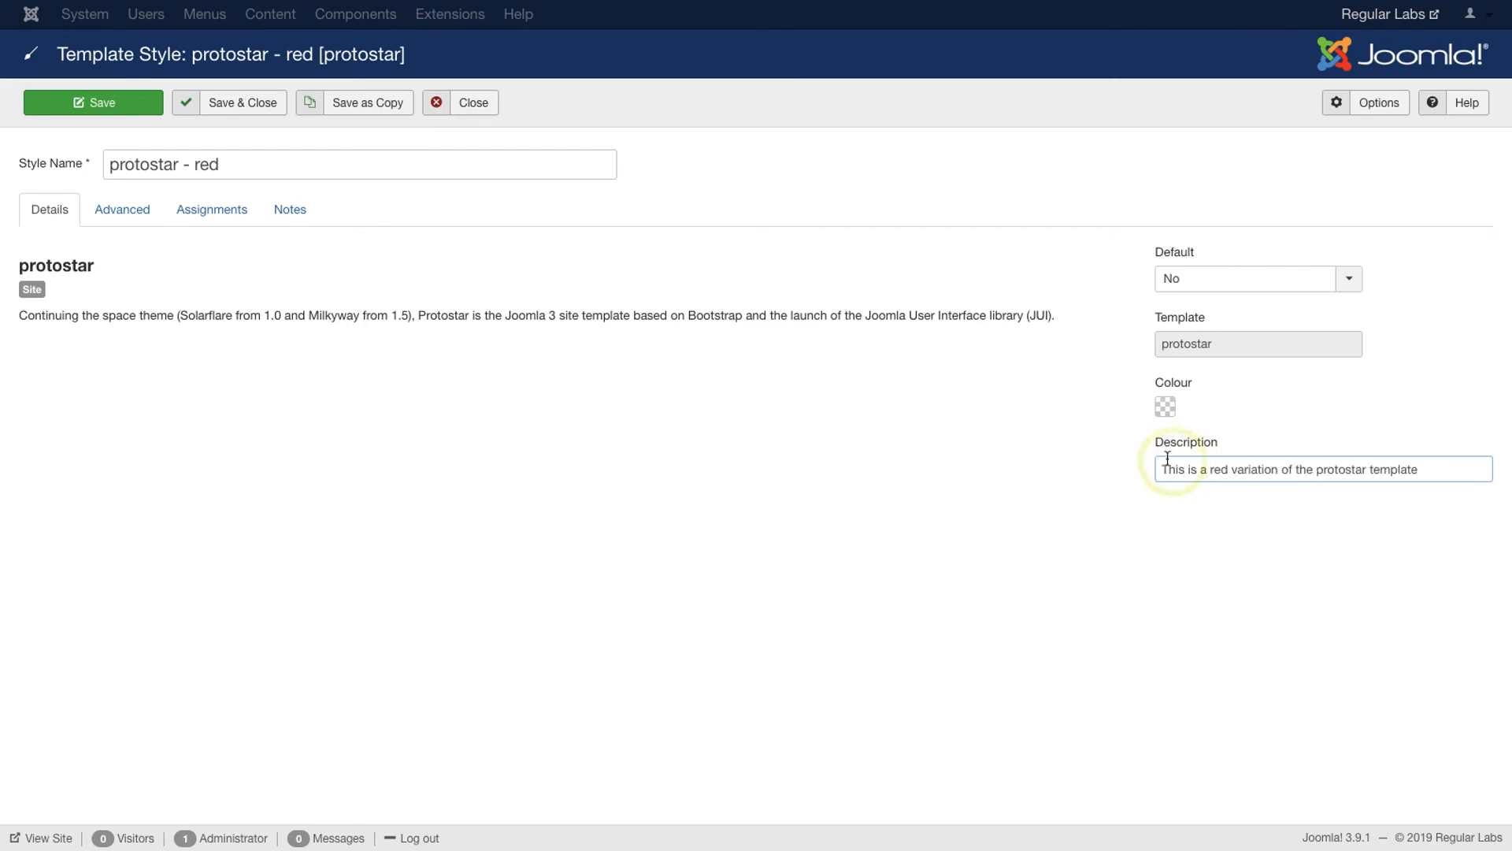
pyautogui.click(260, 105)
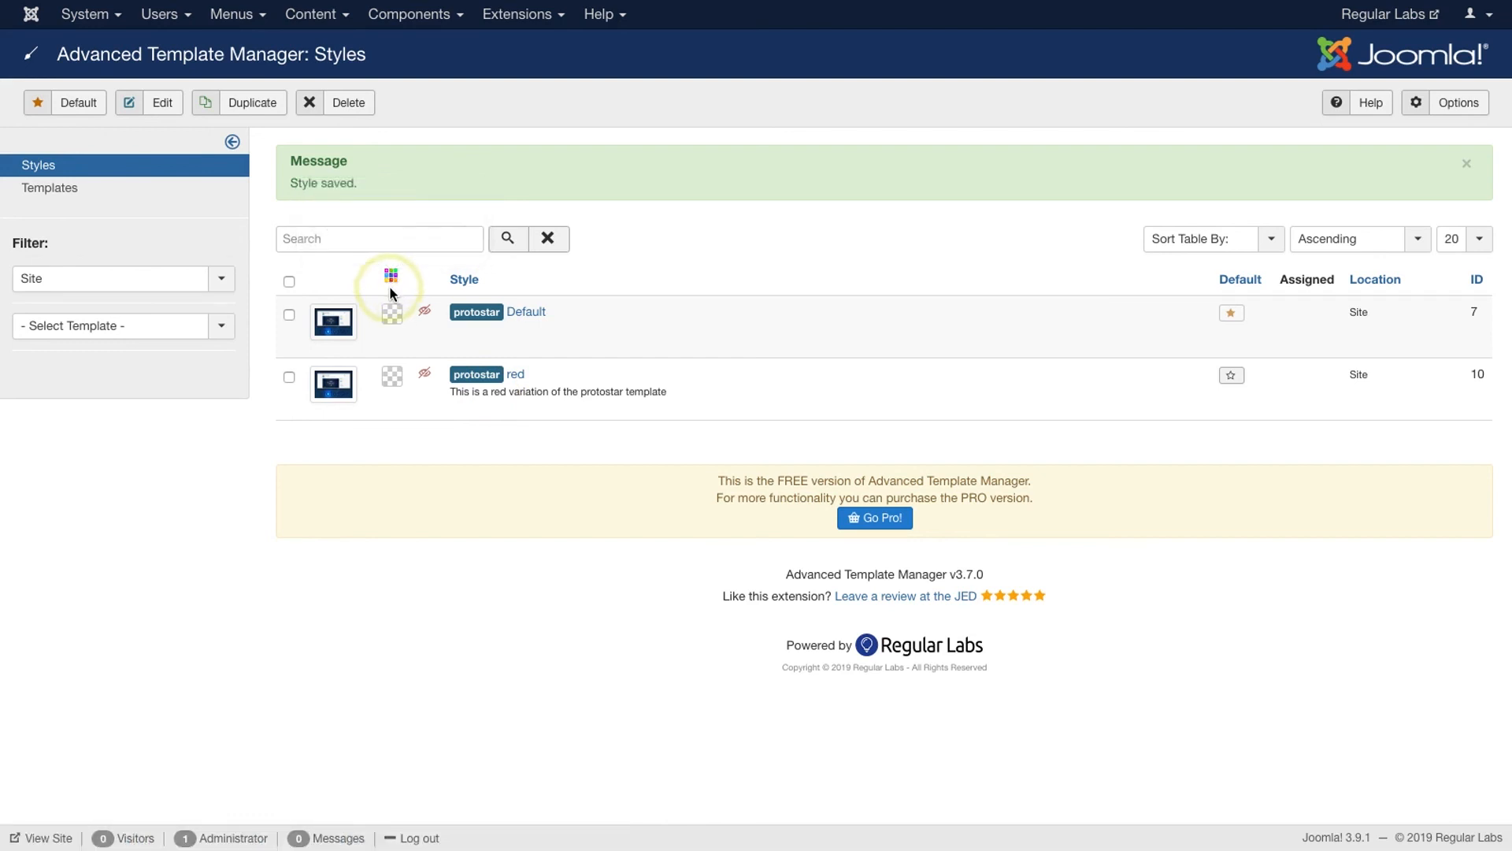
# Assign a blue colour tag to the Default style and a dark red one to the red style, and sort the styles by colour.
pyautogui.click(392, 313)
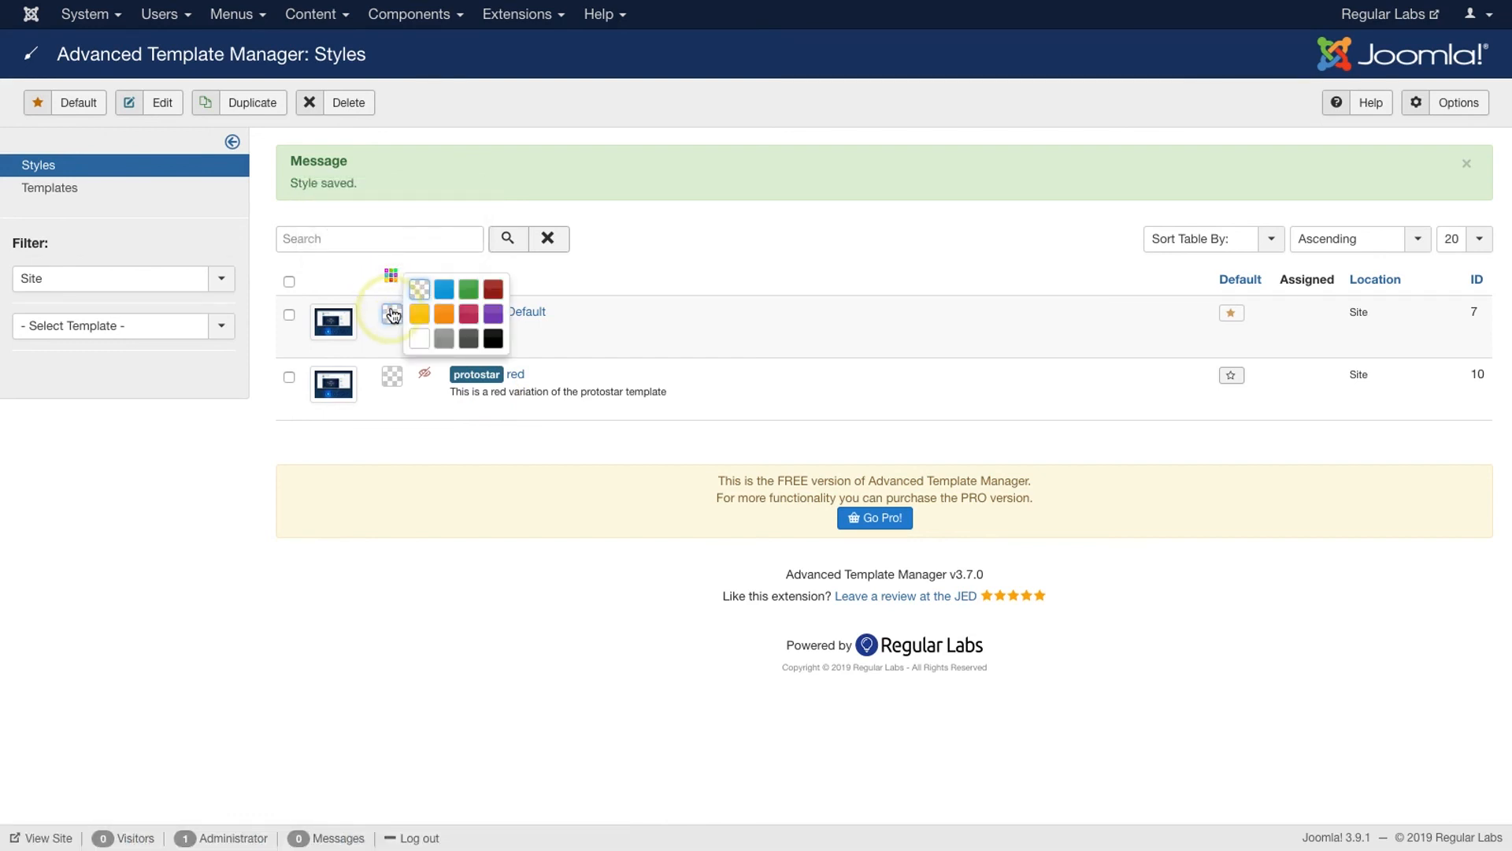
pyautogui.click(447, 297)
pyautogui.click(391, 304)
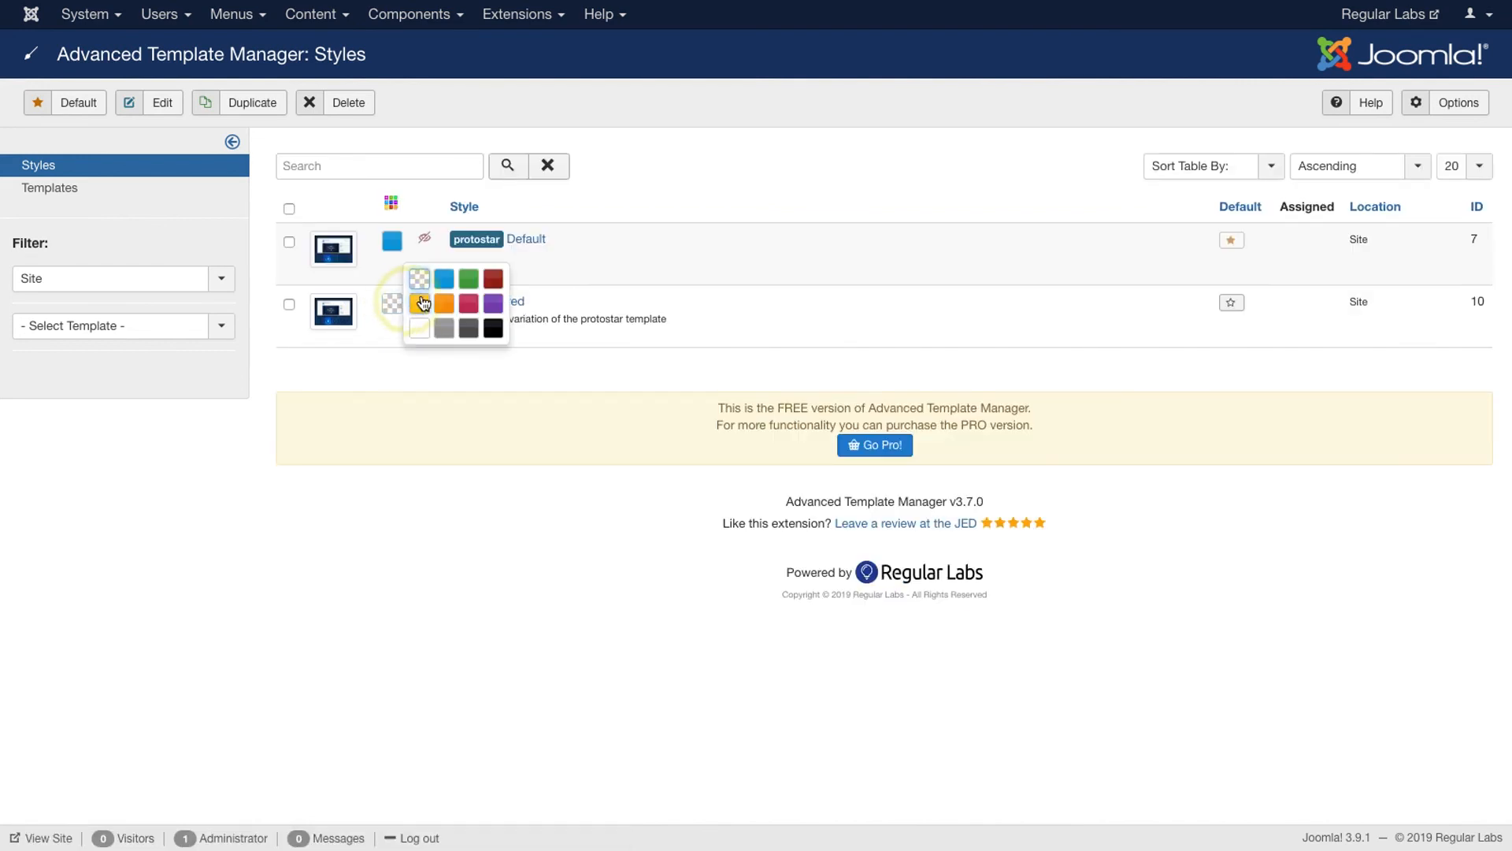
pyautogui.click(487, 278)
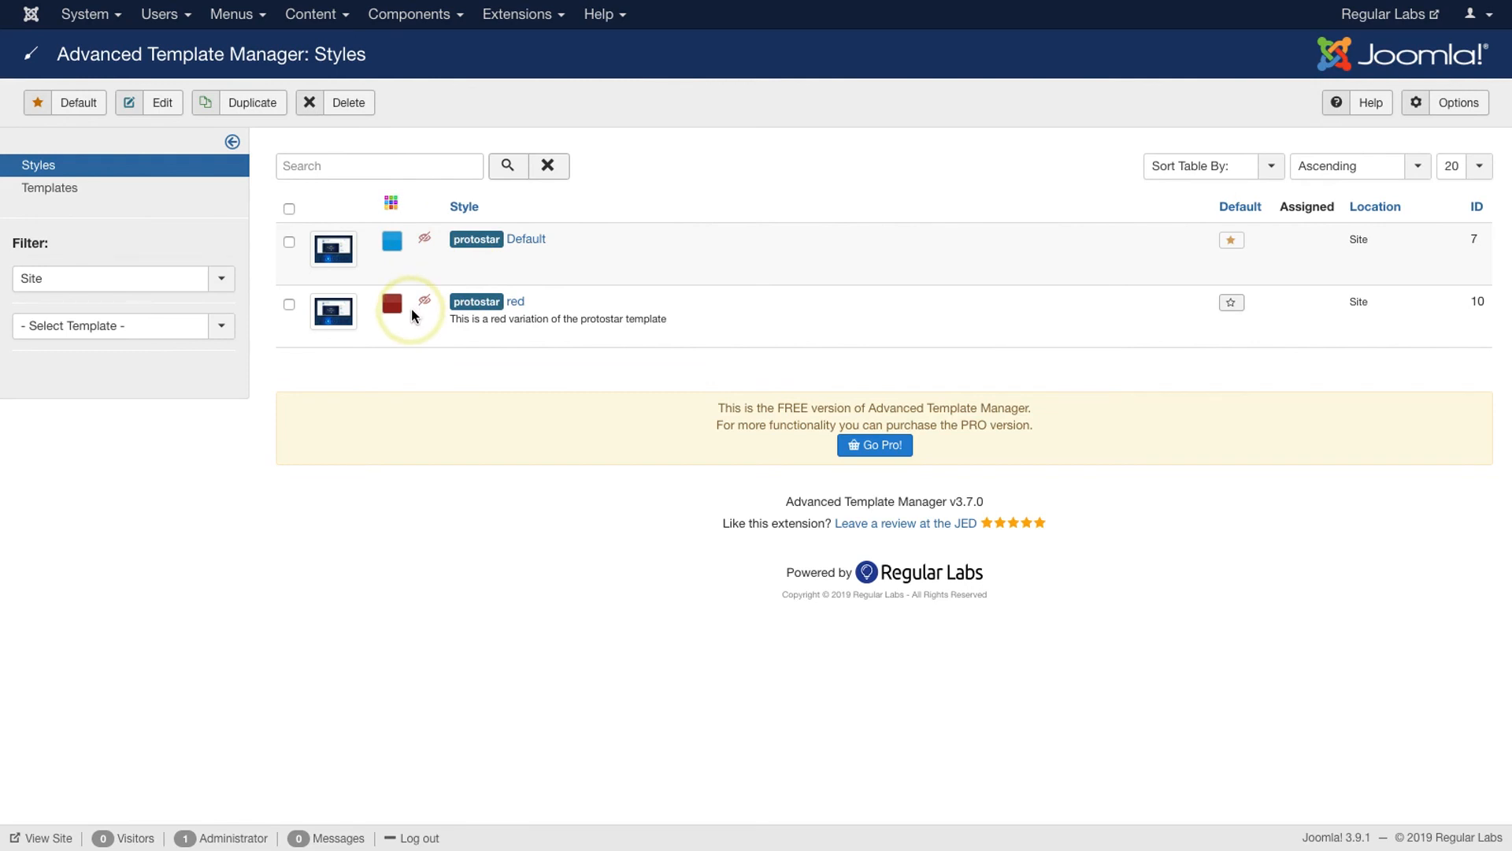
pyautogui.click(391, 204)
pyautogui.click(394, 205)
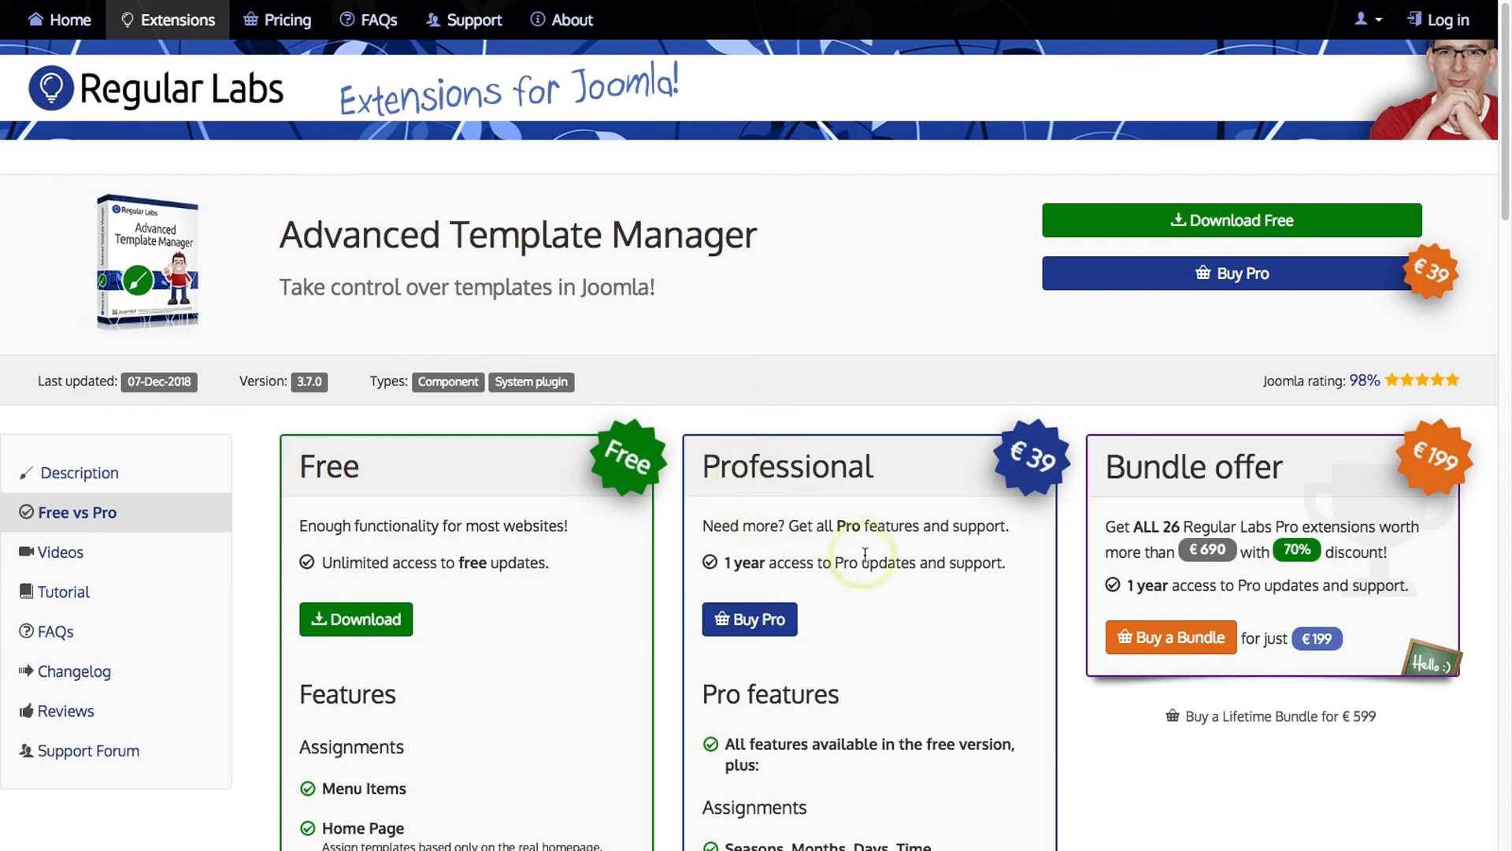
# Compare the Free and Professional feature lists on the Regular Labs page for Advanced Template Manager, covering the assignment types and extra features.
pyautogui.scroll(-3, 849, 569)
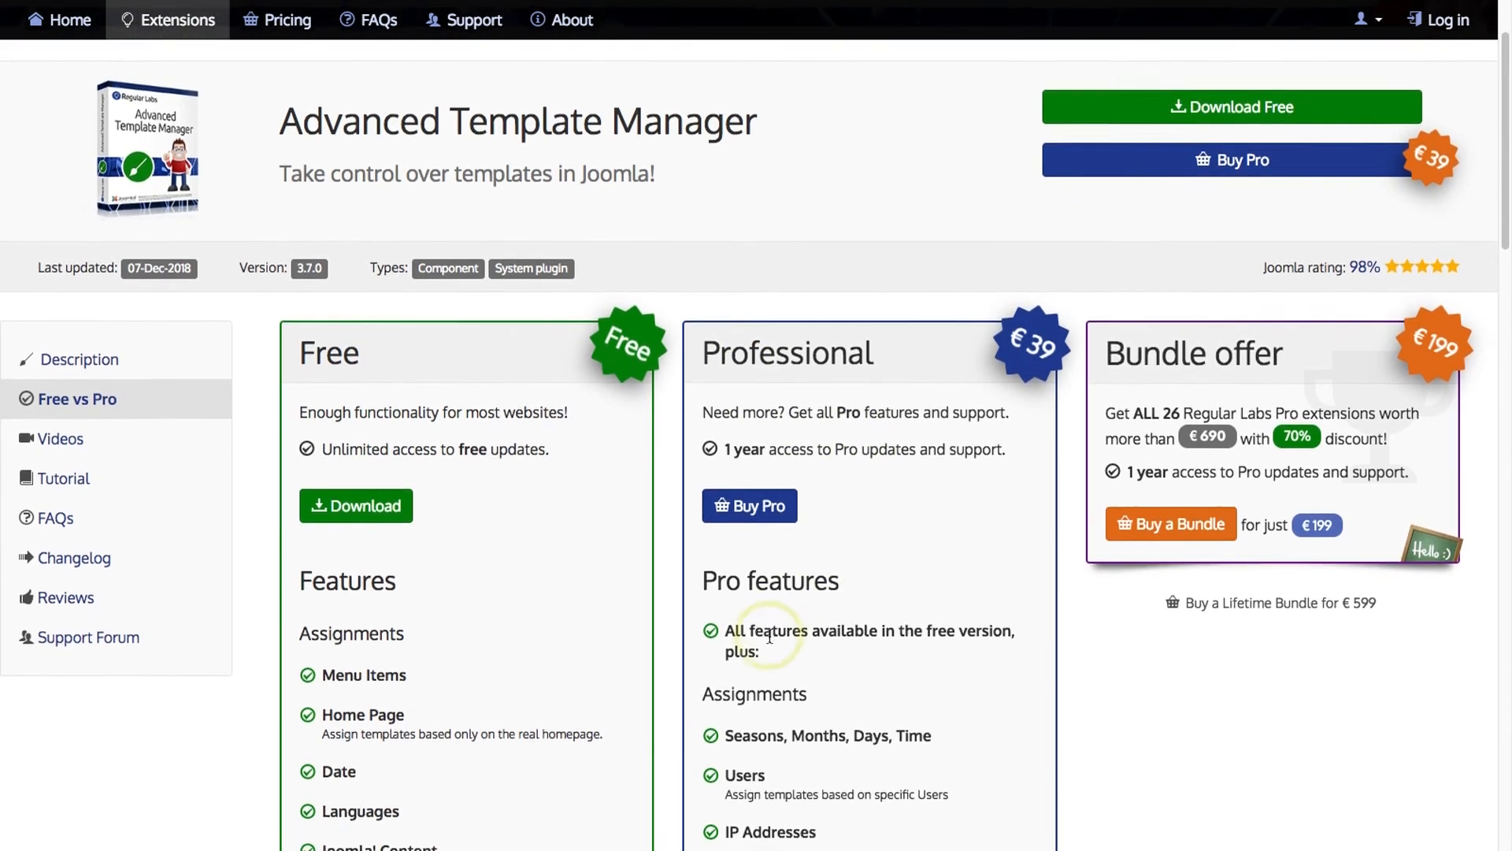
pyautogui.scroll(-3, 748, 652)
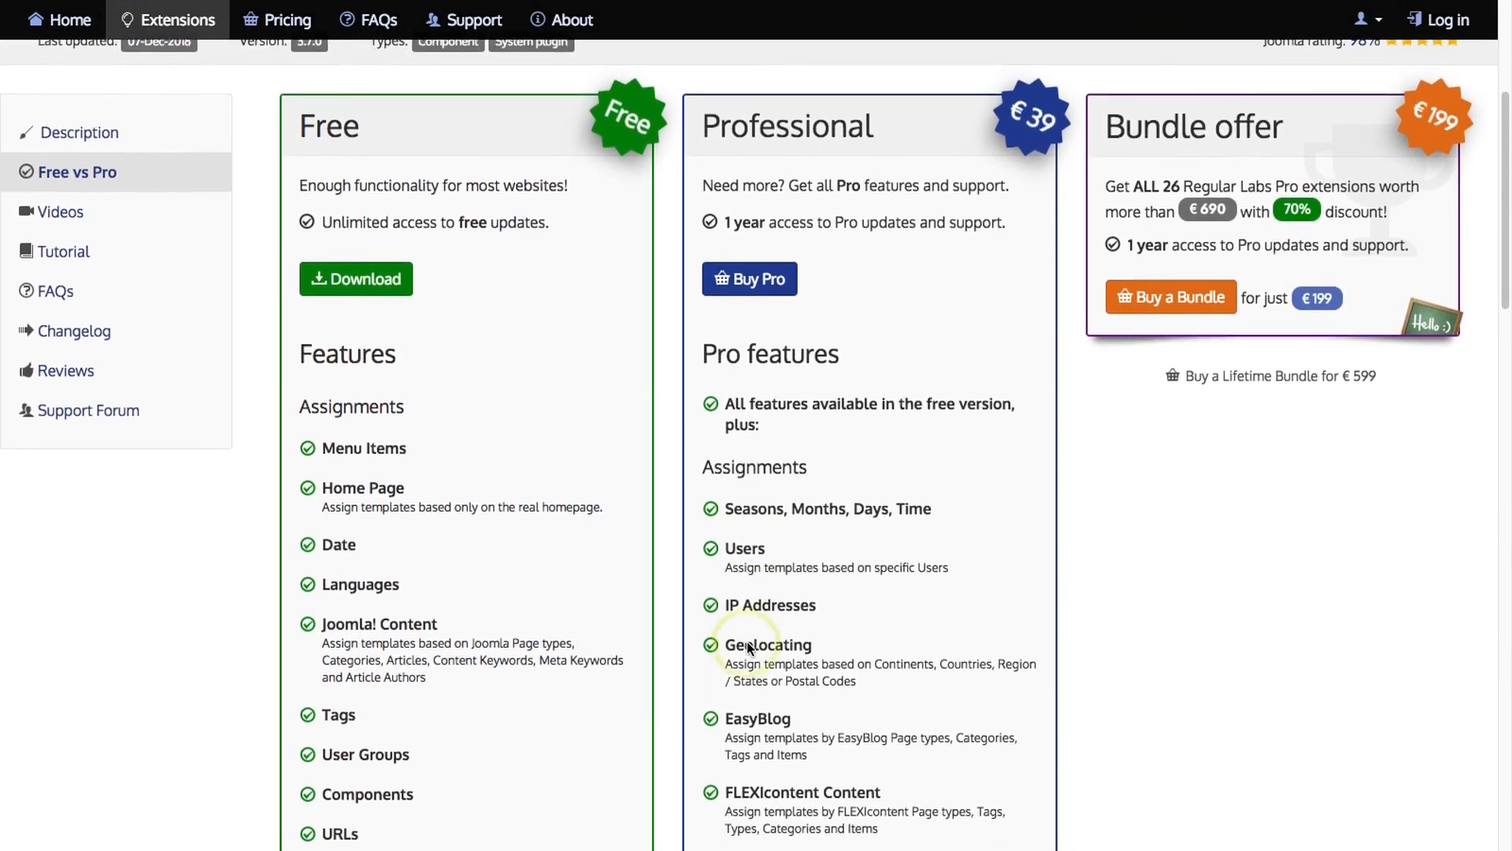
pyautogui.scroll(-3, 741, 647)
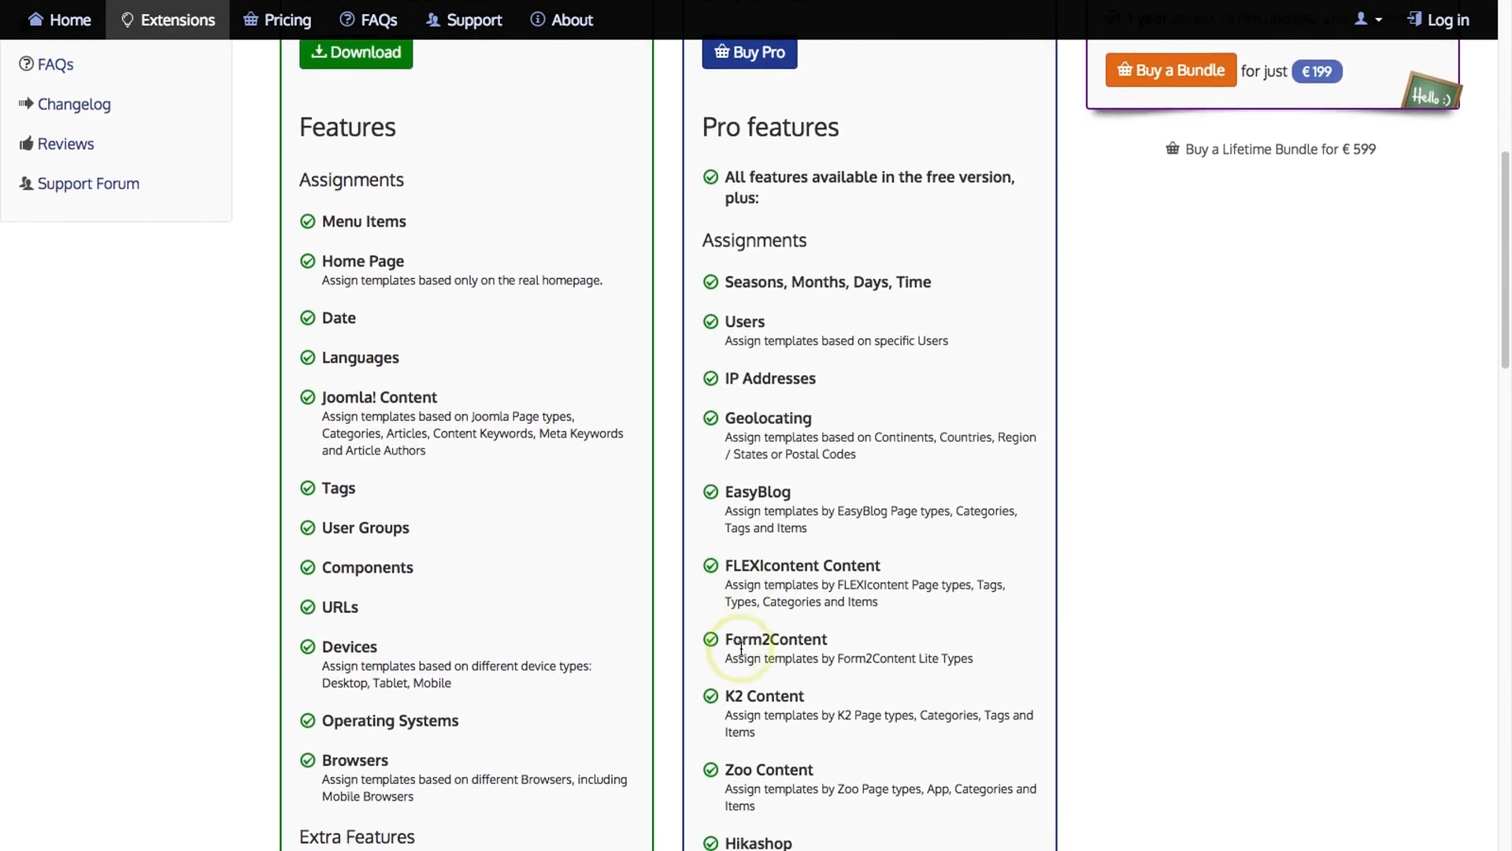
pyautogui.scroll(-3, 741, 648)
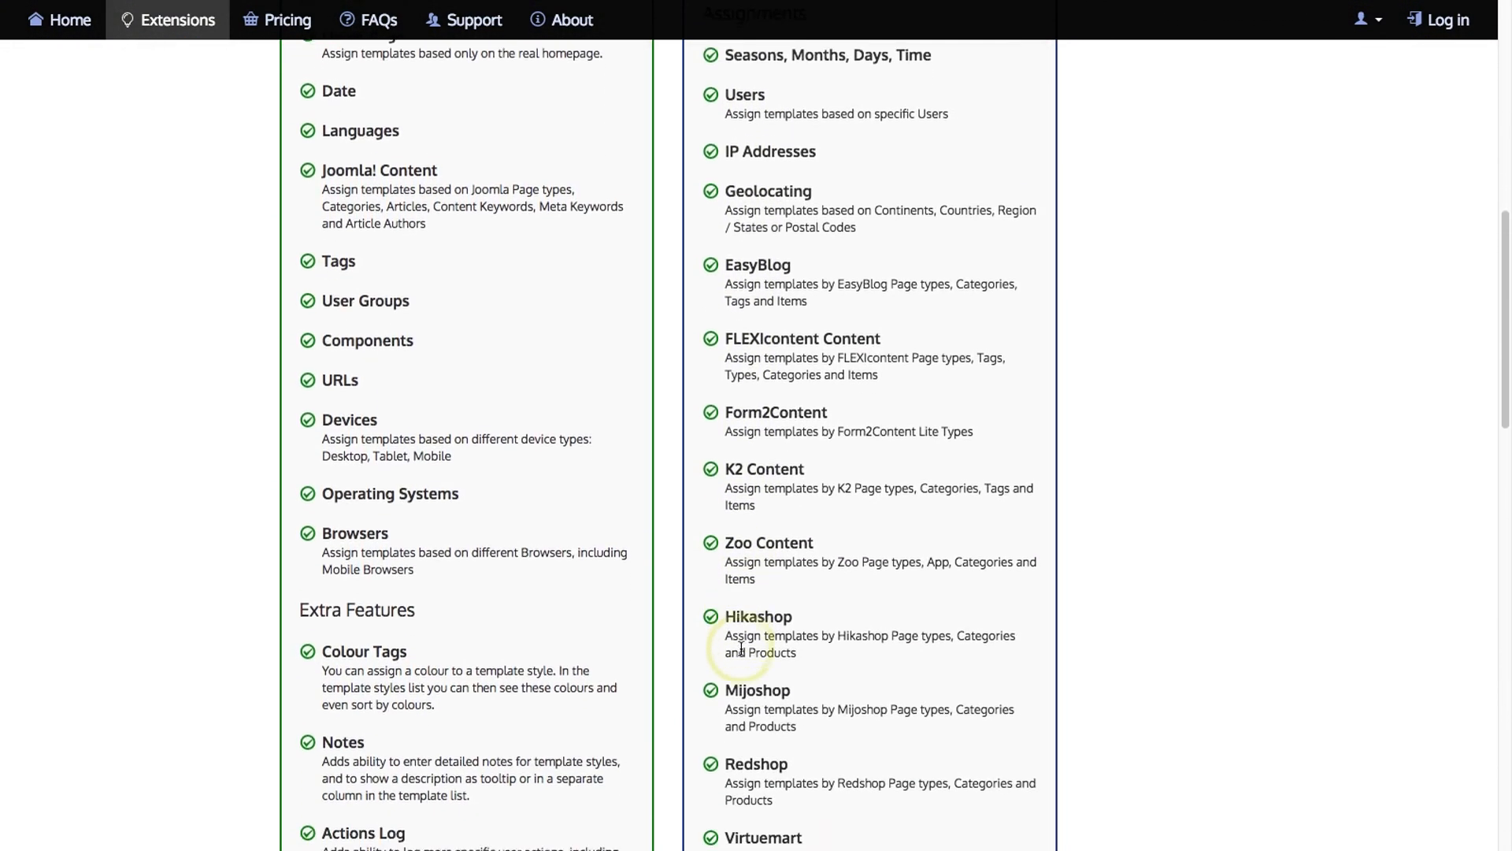
pyautogui.scroll(-2, 742, 647)
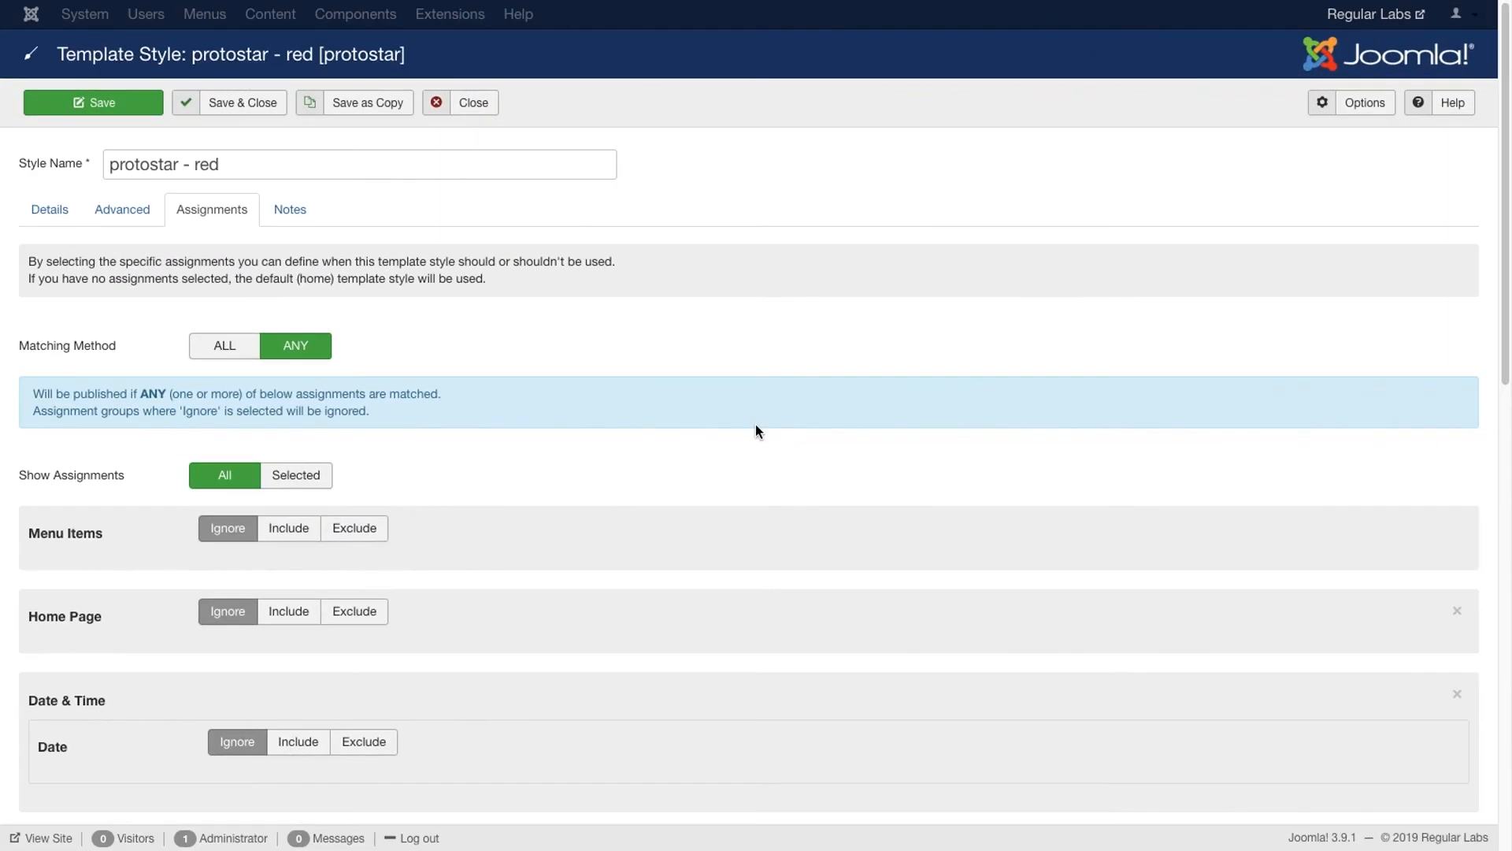
# Review the assignment groups of the protostar - red style from Menu Items down to Components.
pyautogui.scroll(-3, 755, 429)
pyautogui.scroll(-3, 755, 426)
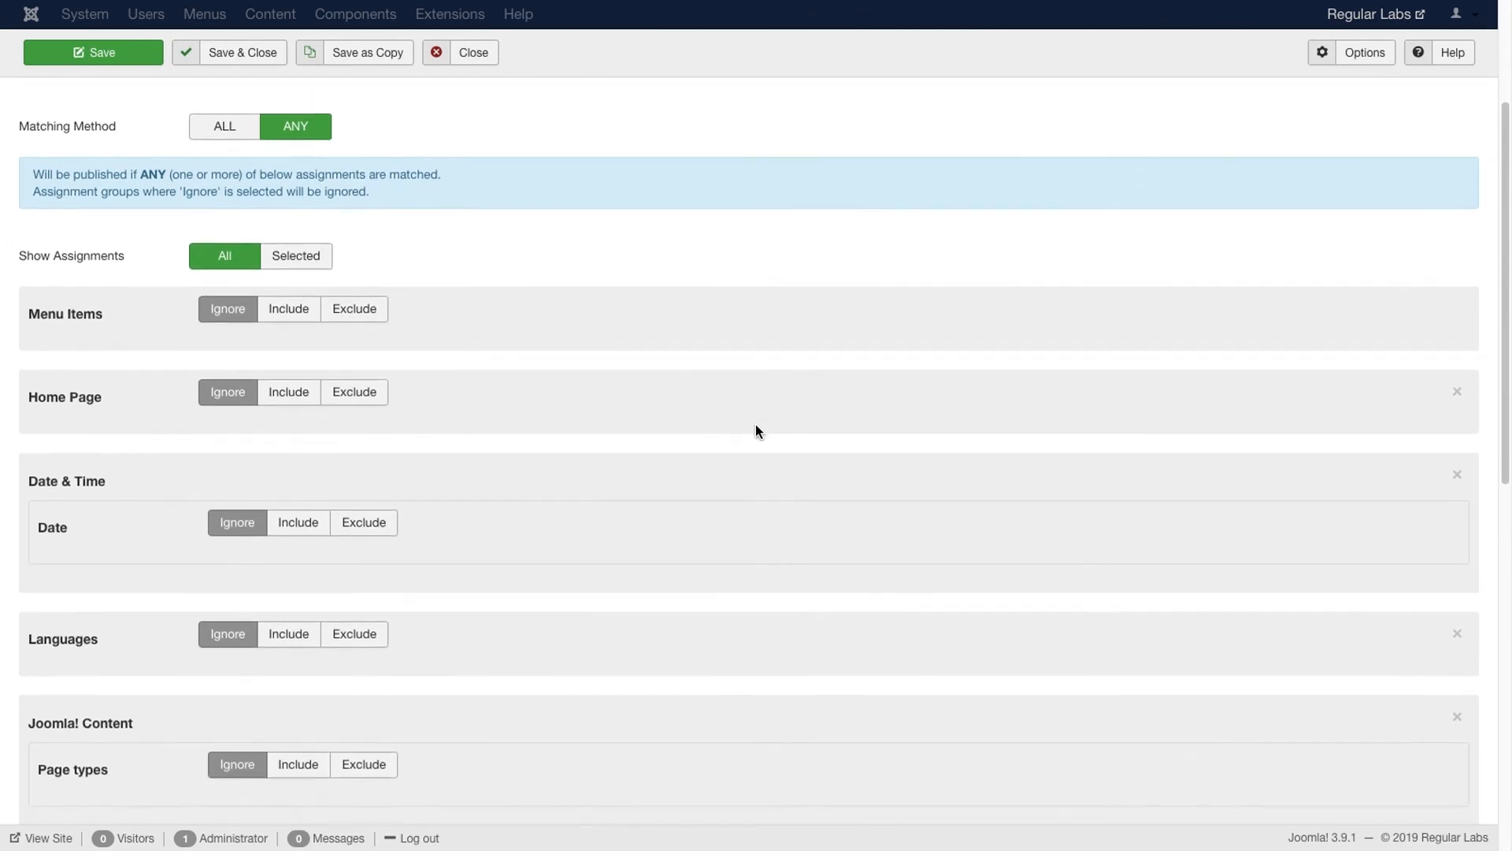
pyautogui.scroll(-3, 756, 431)
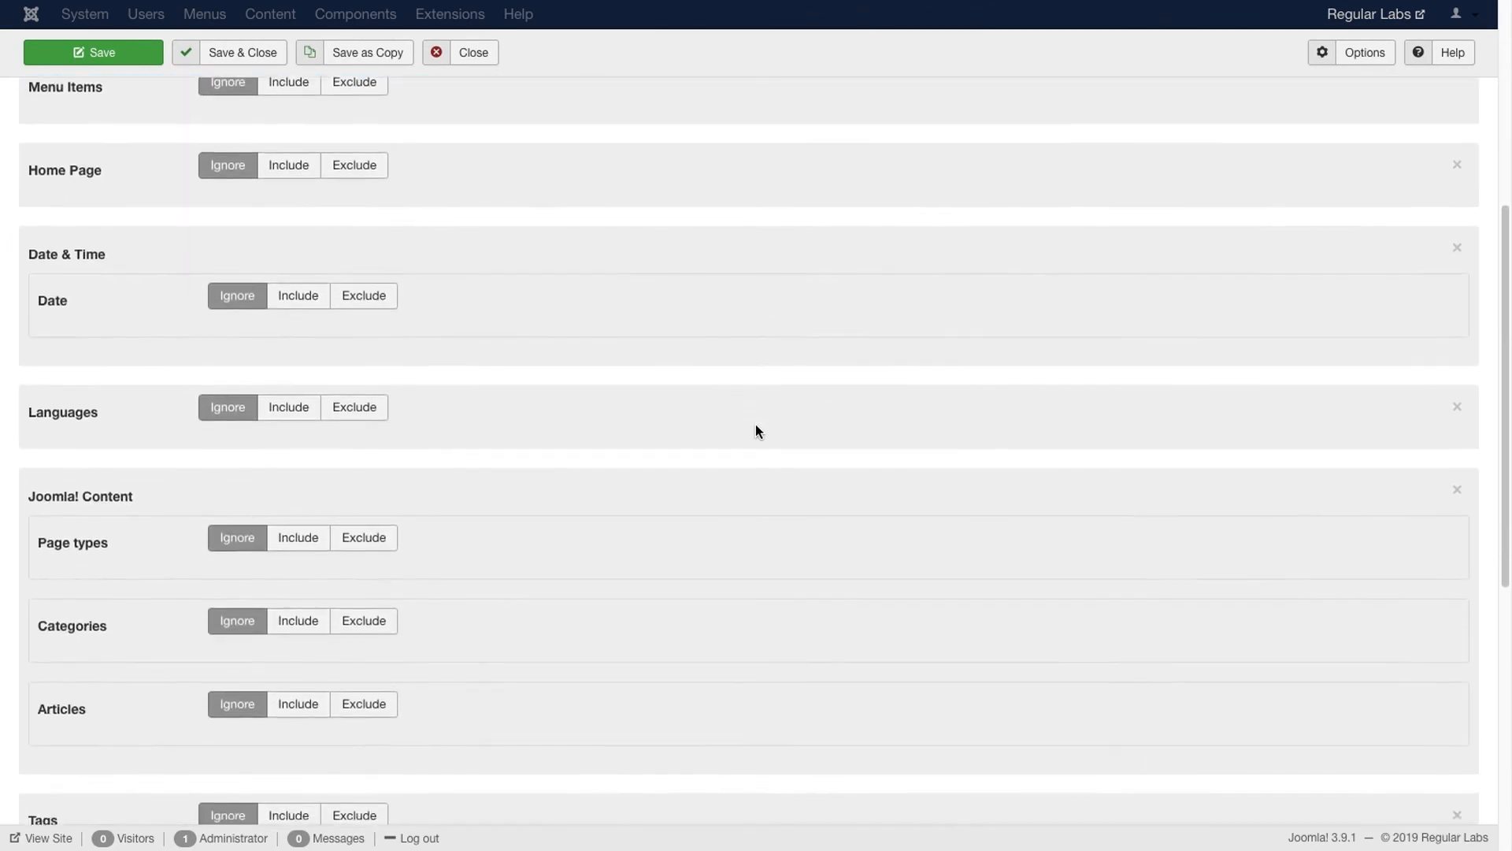
pyautogui.scroll(-1, 755, 423)
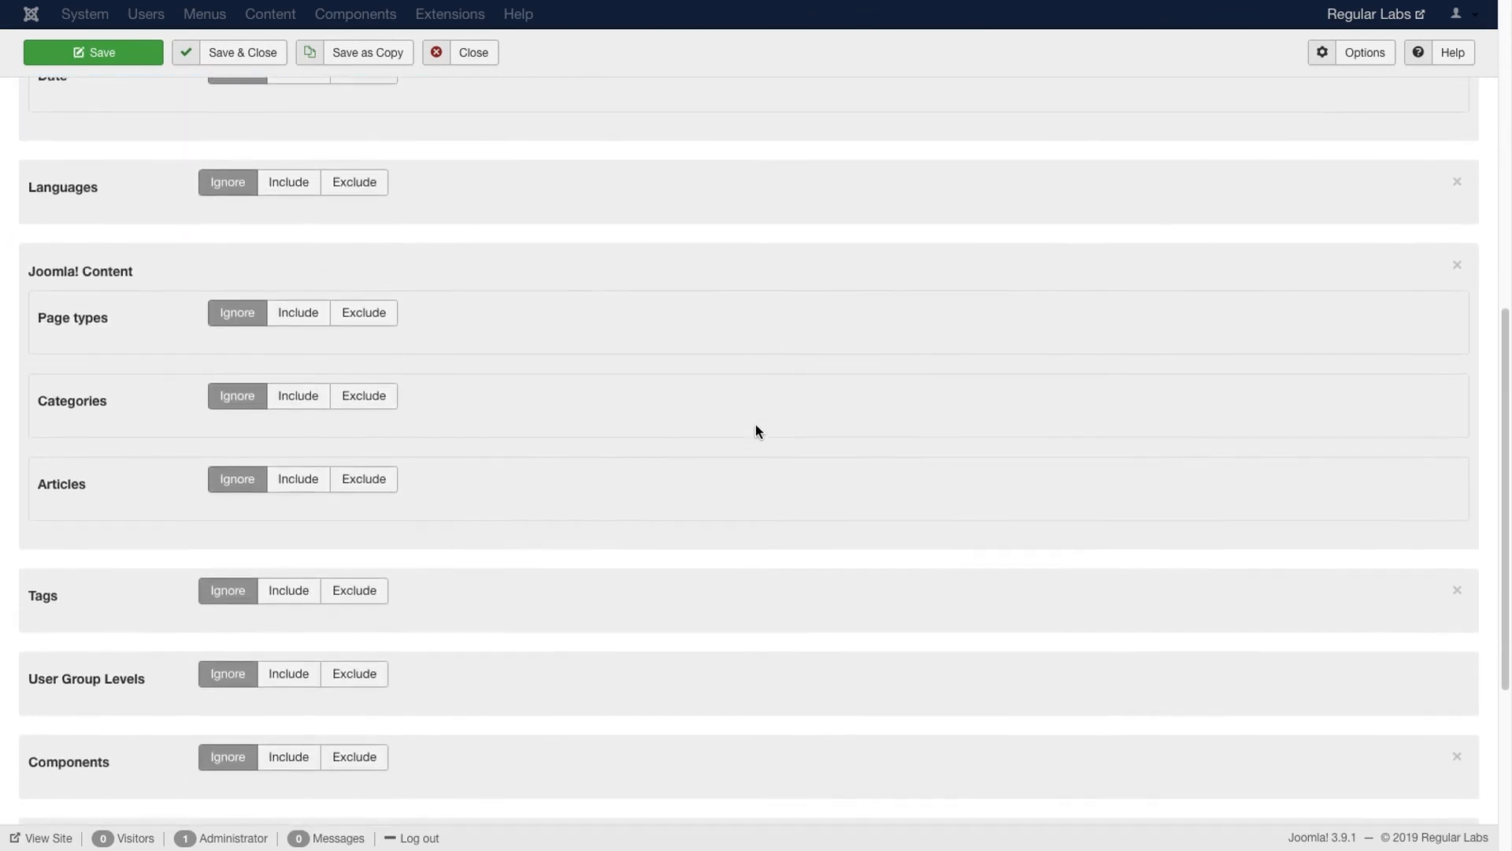